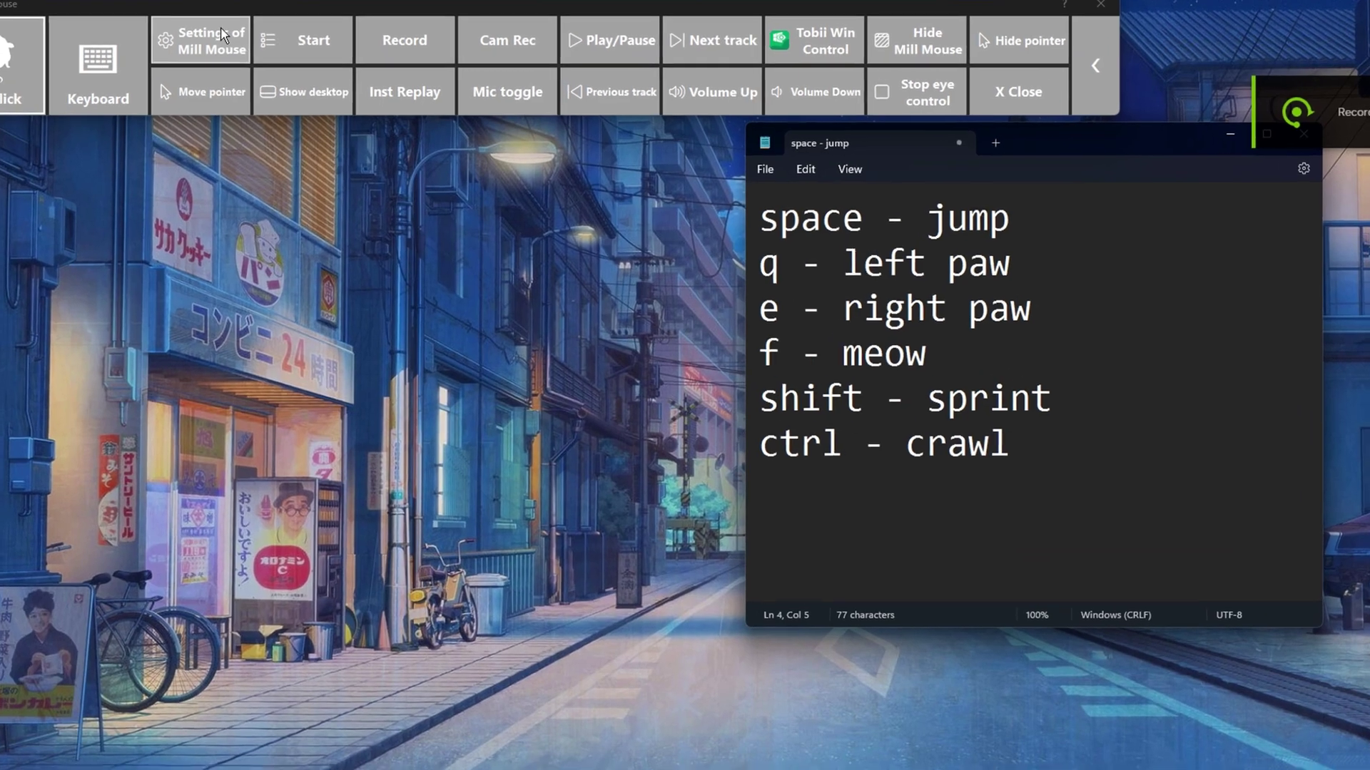
- Open the Mill Mouse profile settings and make a copy of the default profile
left_click(223, 36)
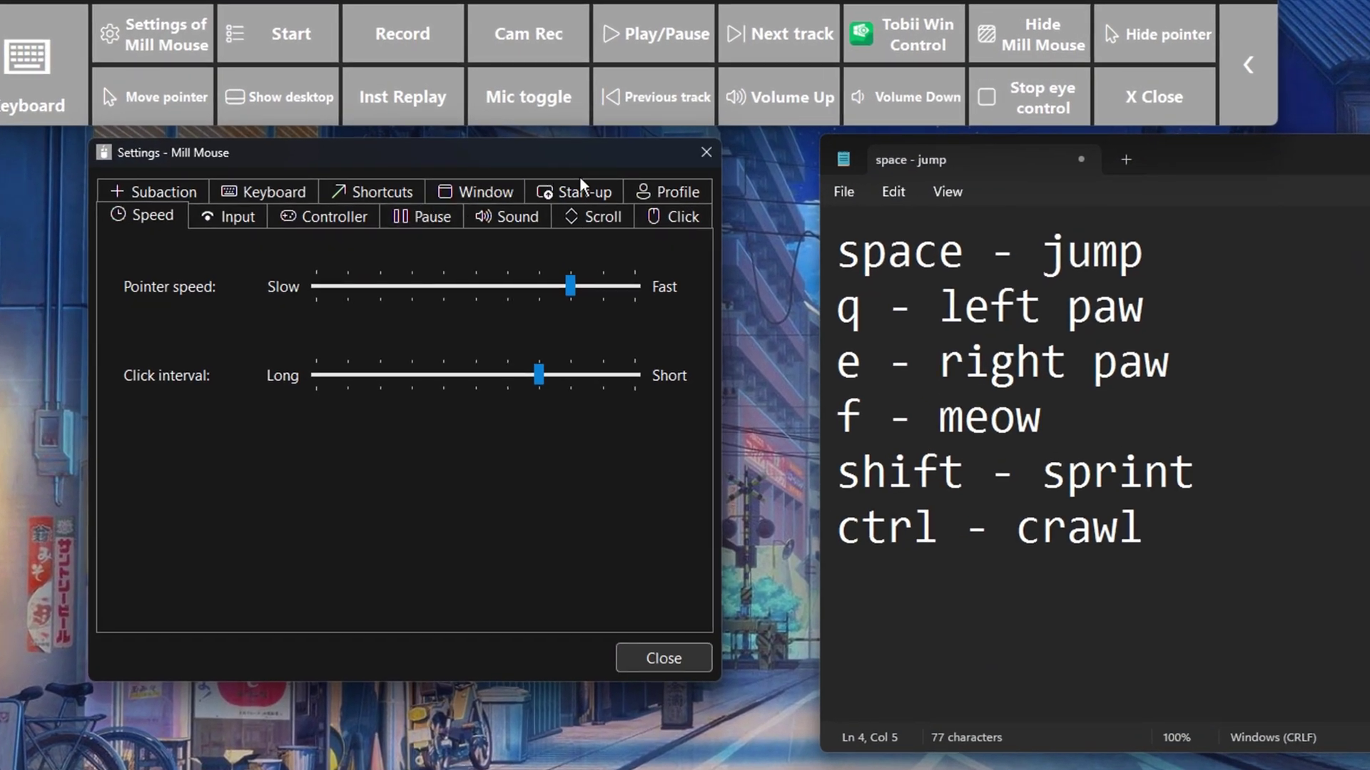
left_click(670, 191)
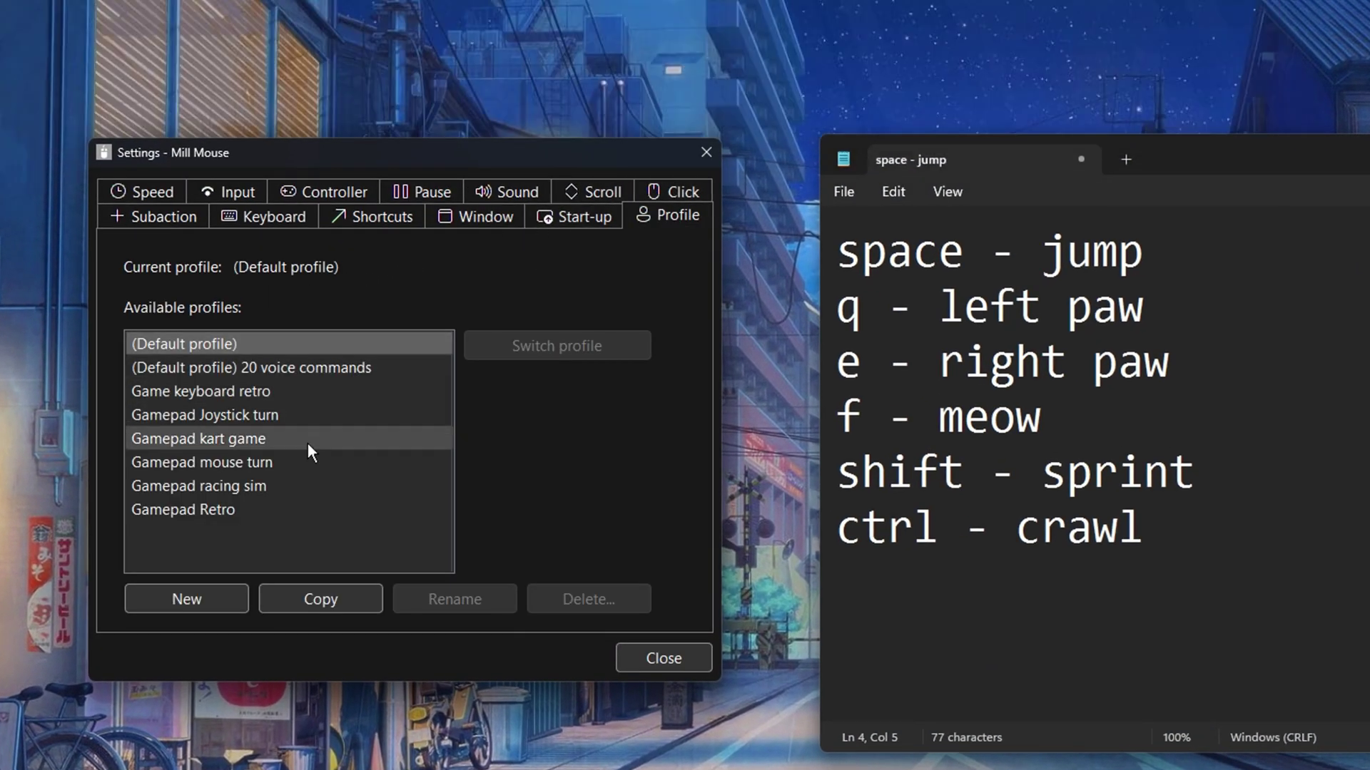
left_click(334, 599)
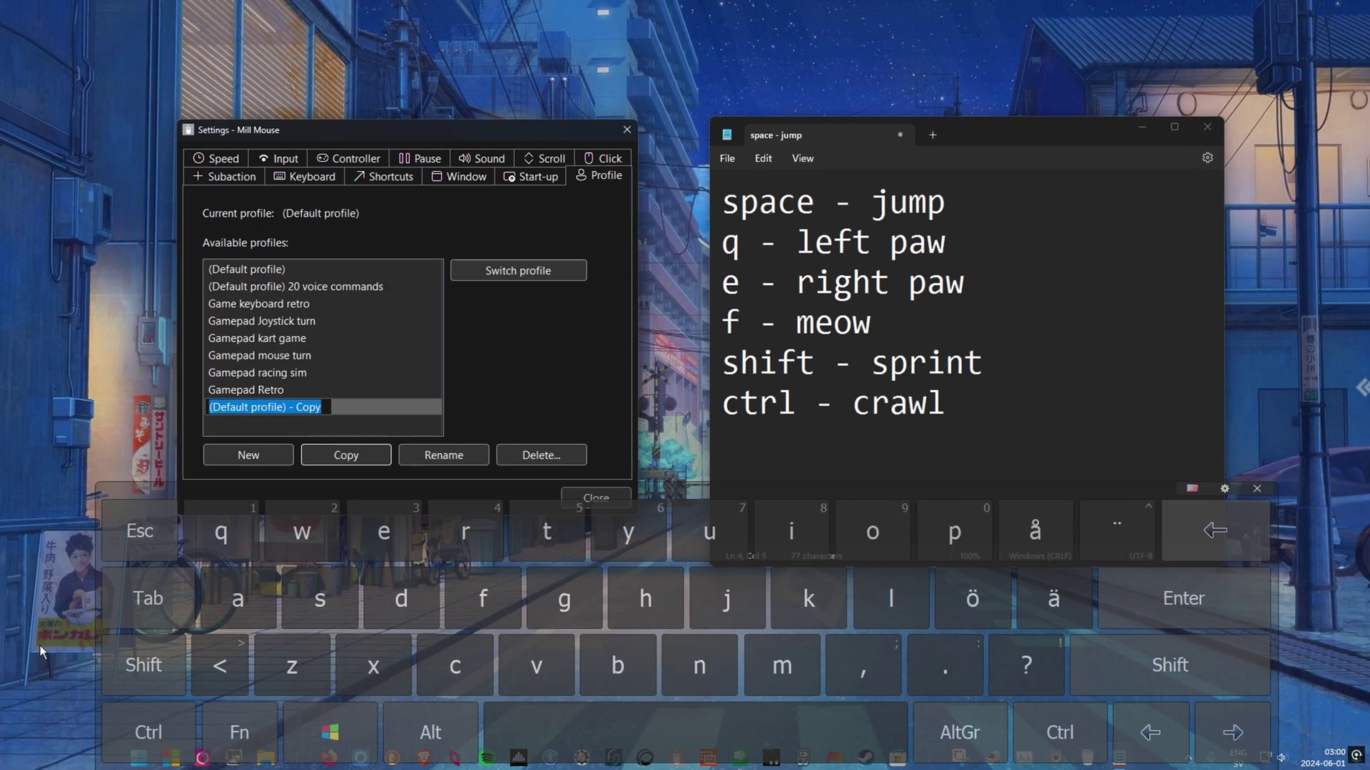
- Name the copied profile "Game keyboard simple"
left_click(143, 665)
left_click(564, 598)
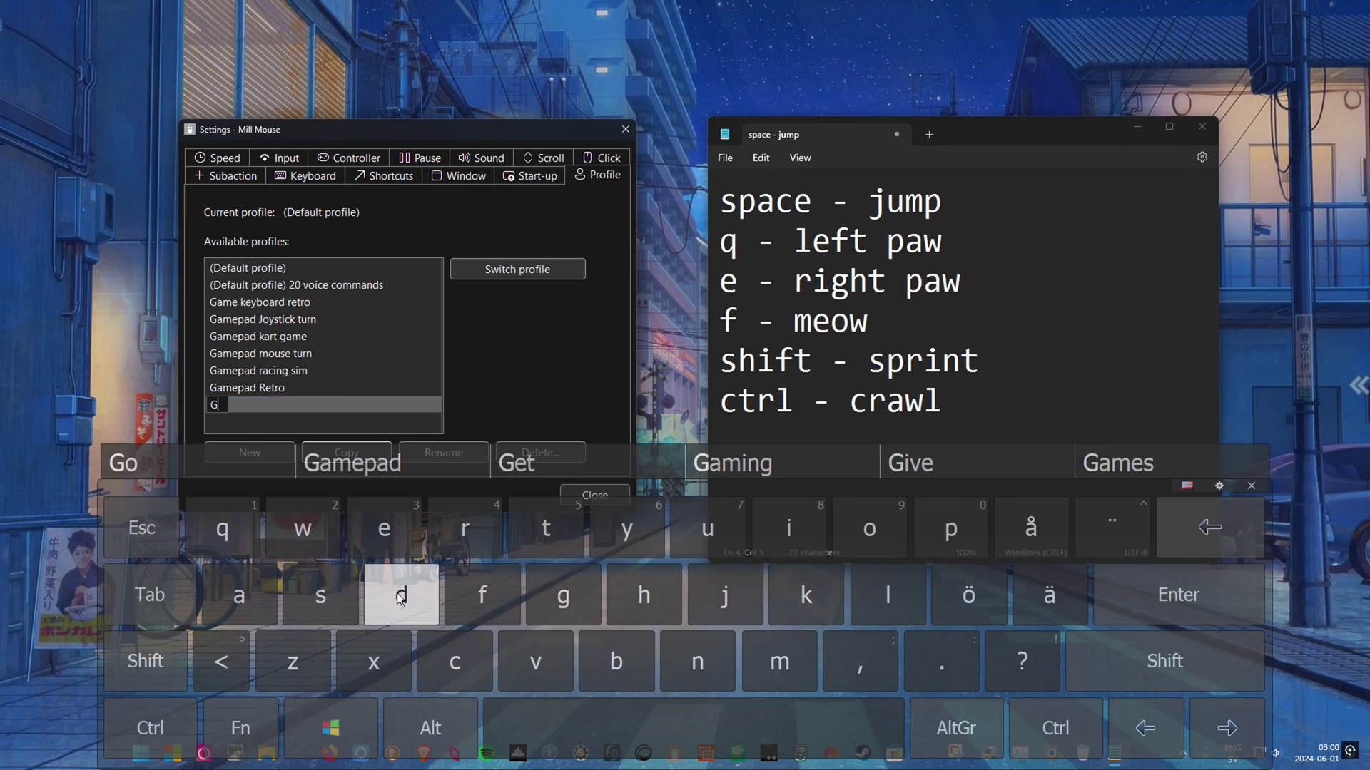
left_click(229, 592)
left_click(184, 460)
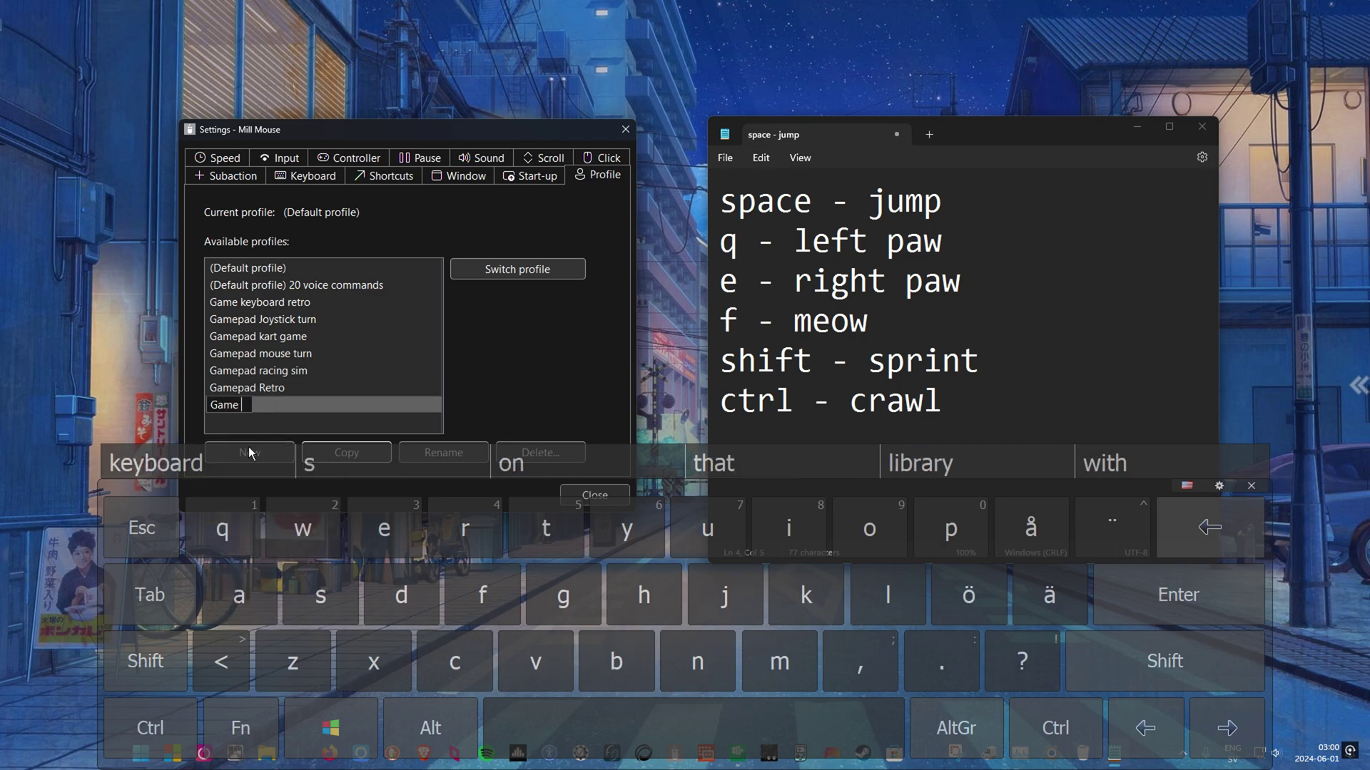
left_click(249, 460)
left_click(320, 595)
left_click(178, 462)
left_click(481, 378)
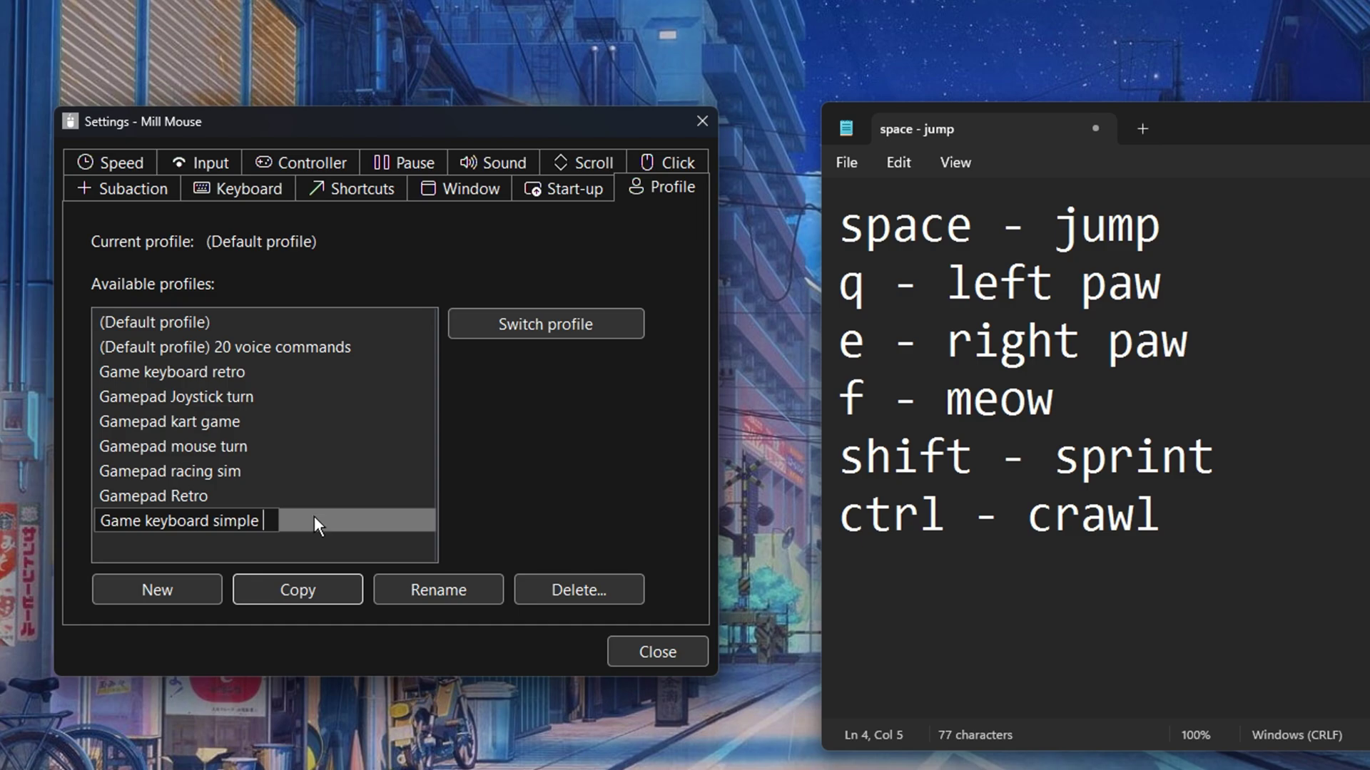
left_click(314, 516)
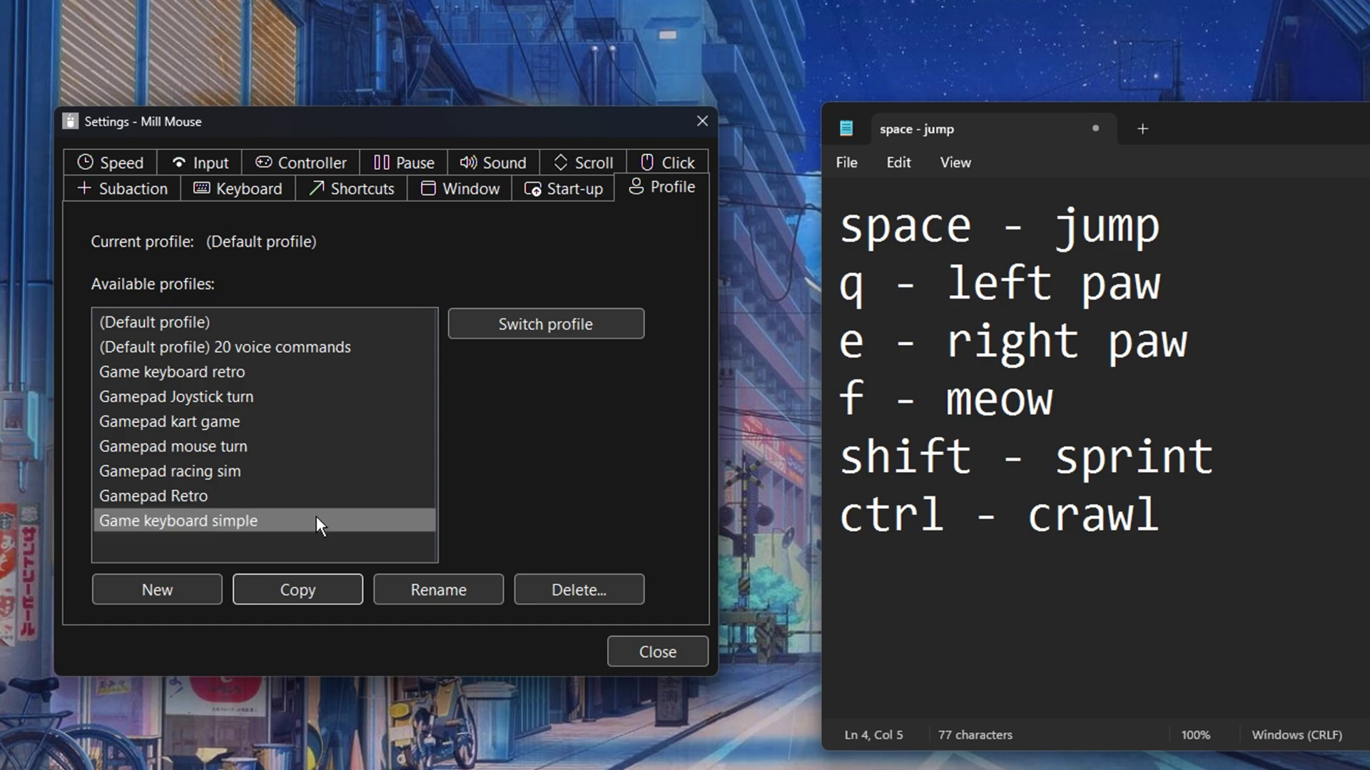
- Switch to the Game keyboard simple profile and set its window colour to Black
left_click(546, 324)
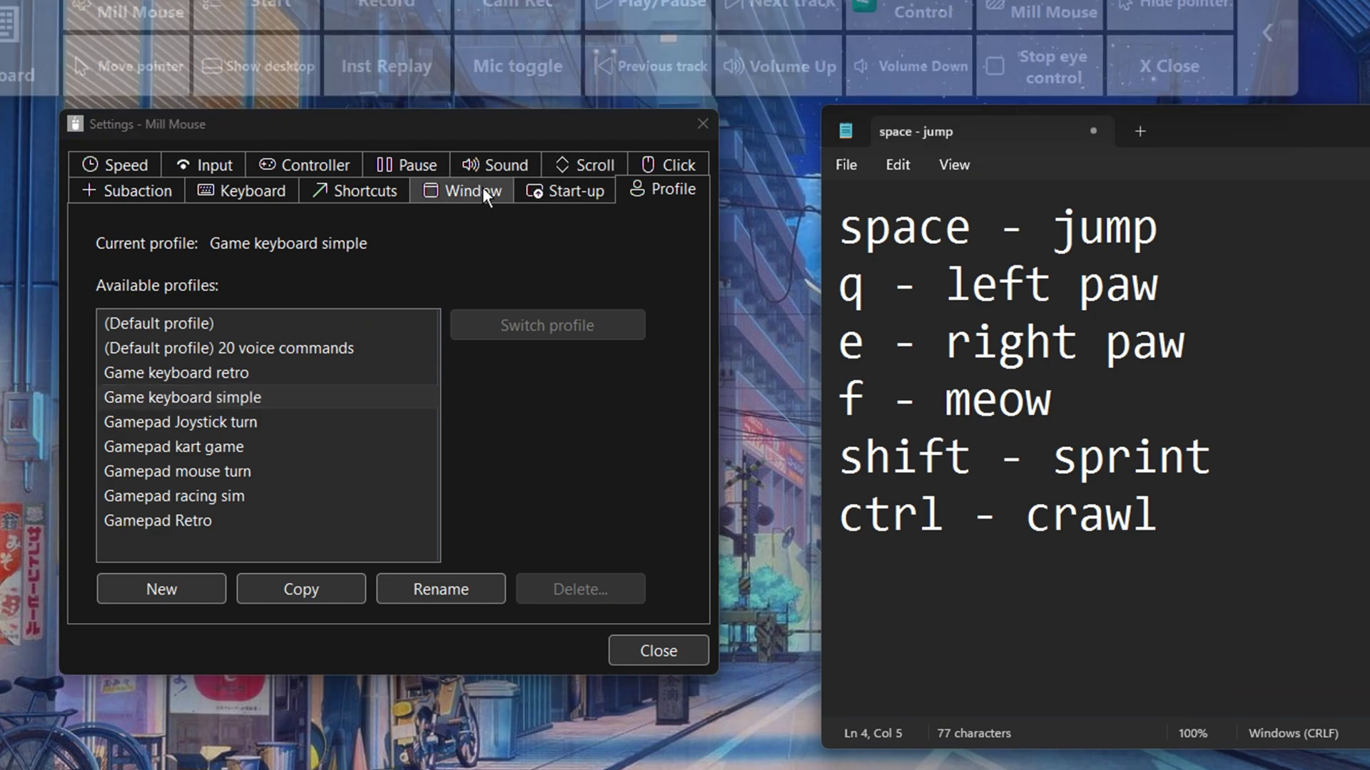
left_click(482, 189)
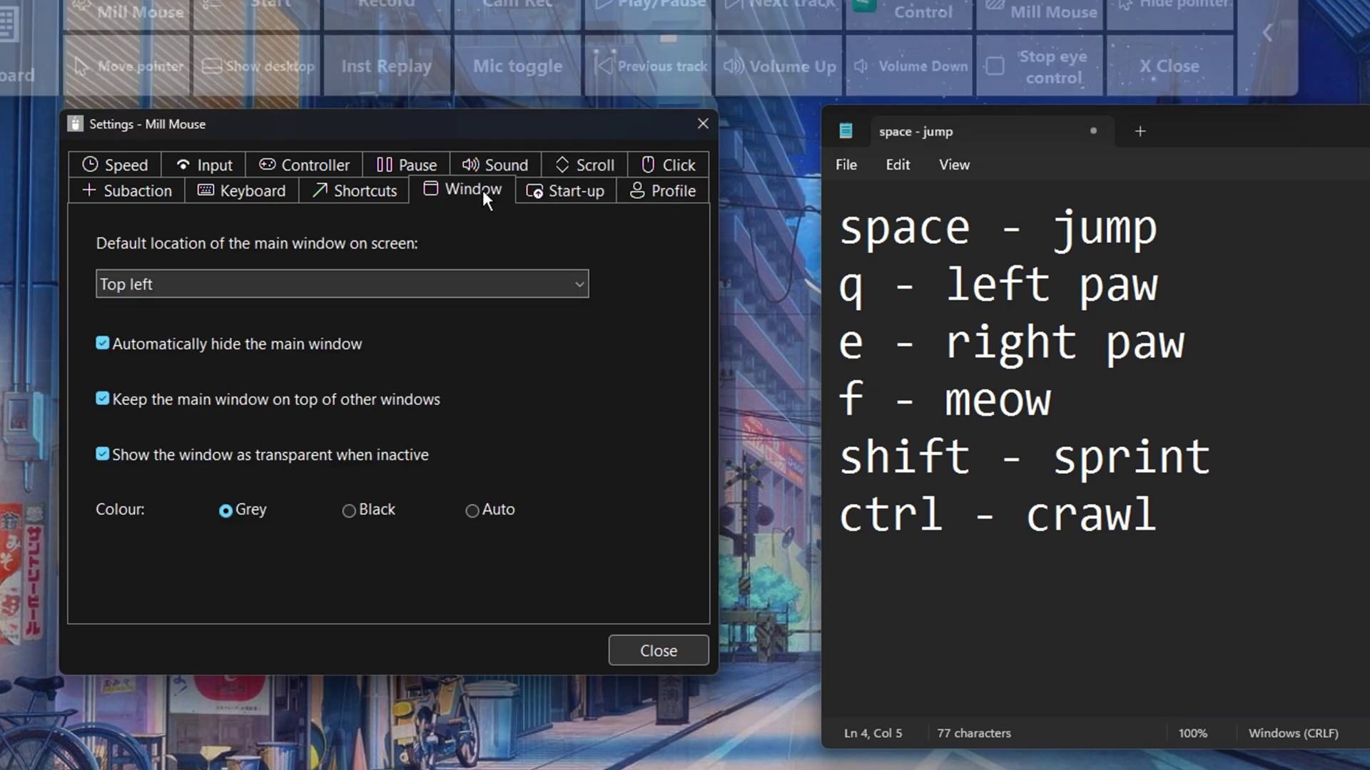
left_click(373, 510)
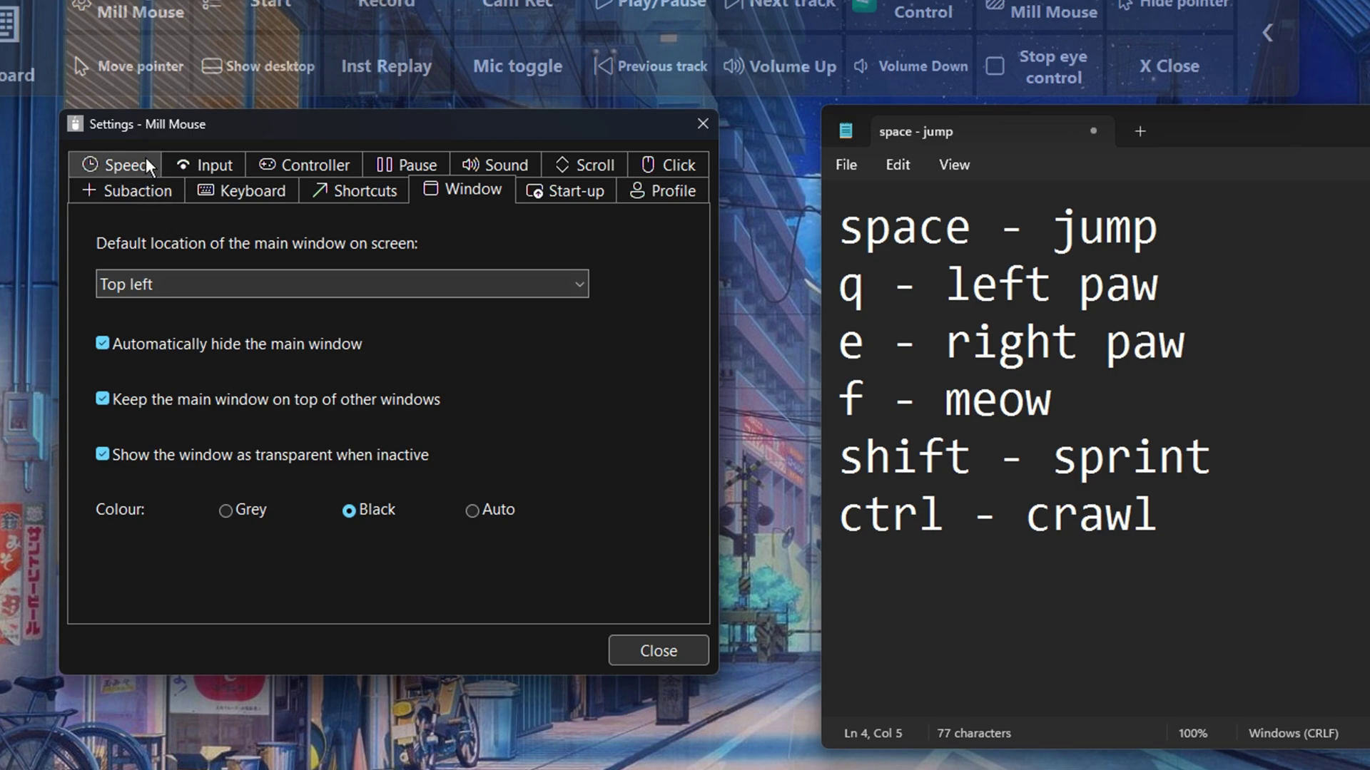
- Add a voice command with the phrase "Shoot" in the advanced settings for clicking by microphone
left_click(246, 188)
left_click(236, 168)
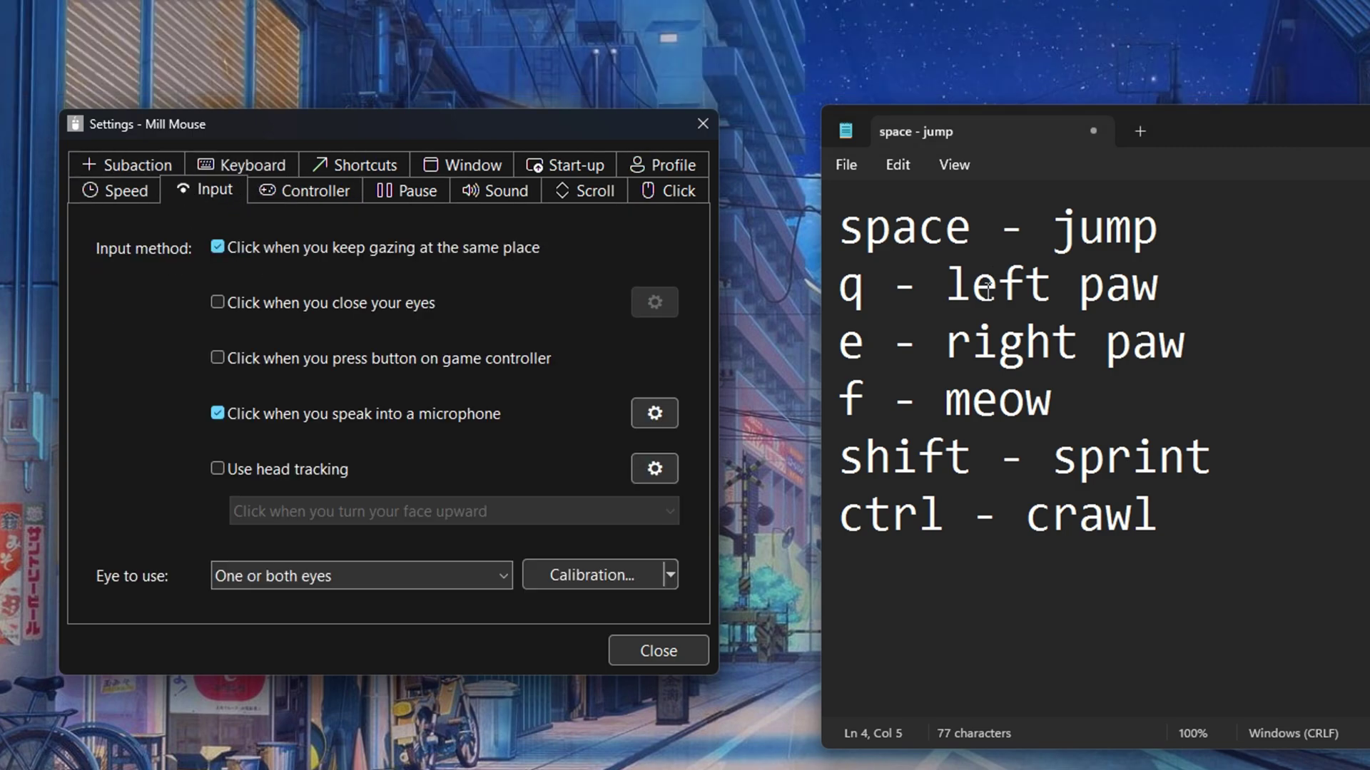
left_click(654, 409)
left_click(305, 302)
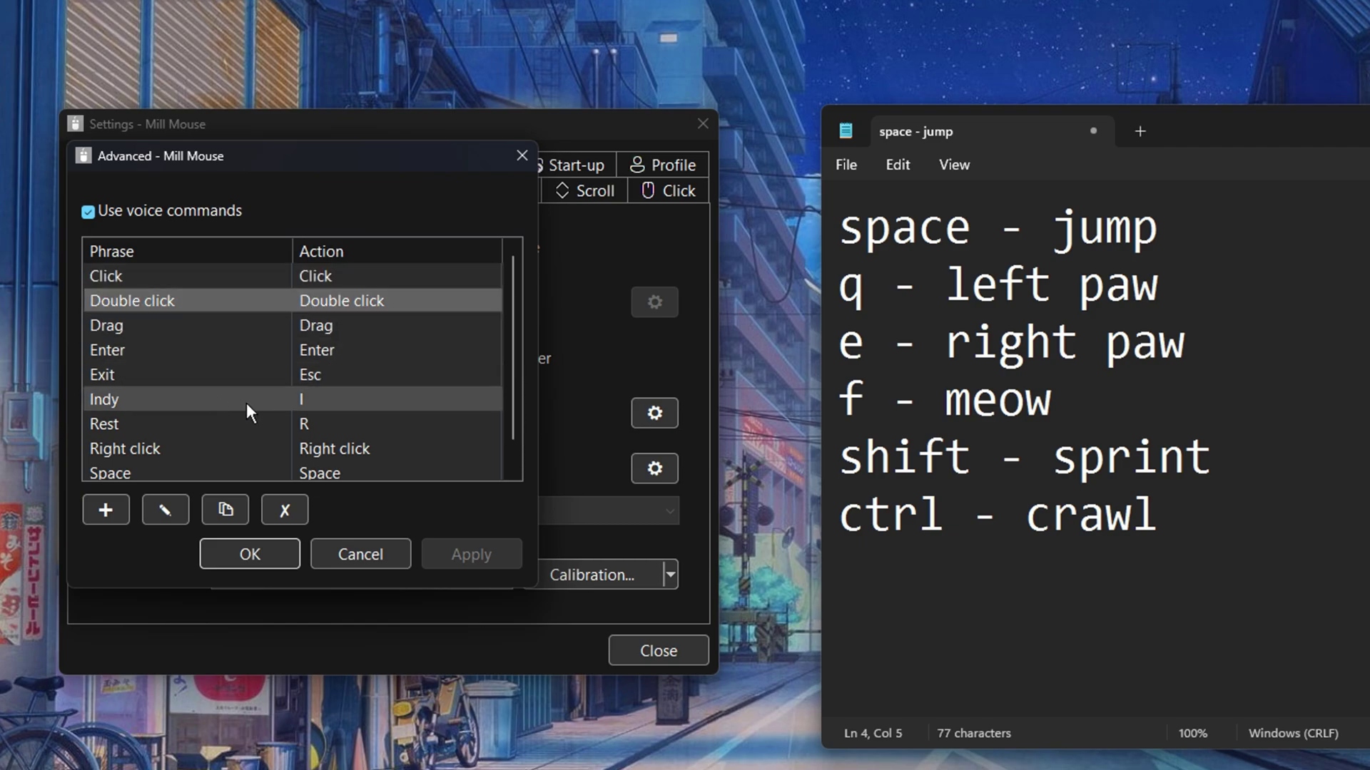
scroll(521, 468, "down", 1)
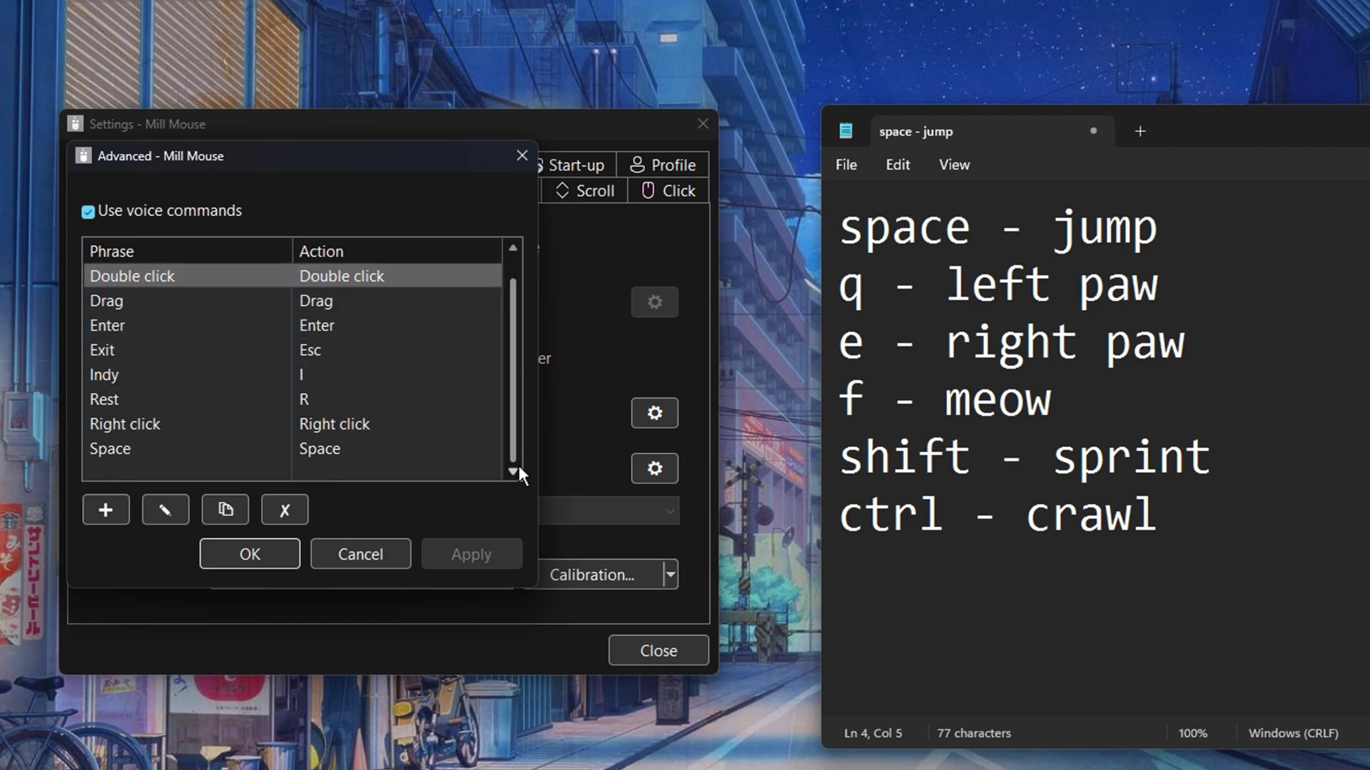
left_click(104, 495)
left_click(145, 661)
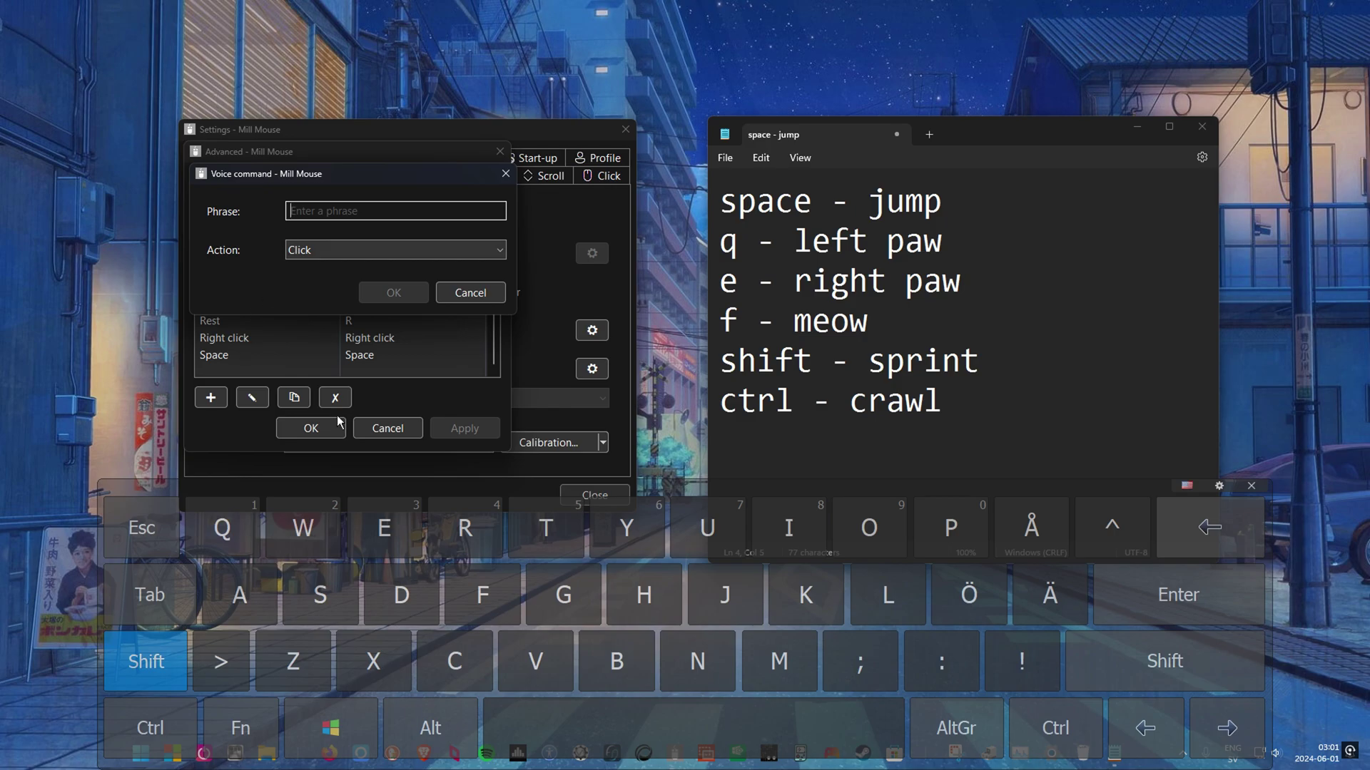
left_click(320, 595)
left_click(669, 593)
left_click(869, 528)
left_click(869, 527)
left_click(548, 528)
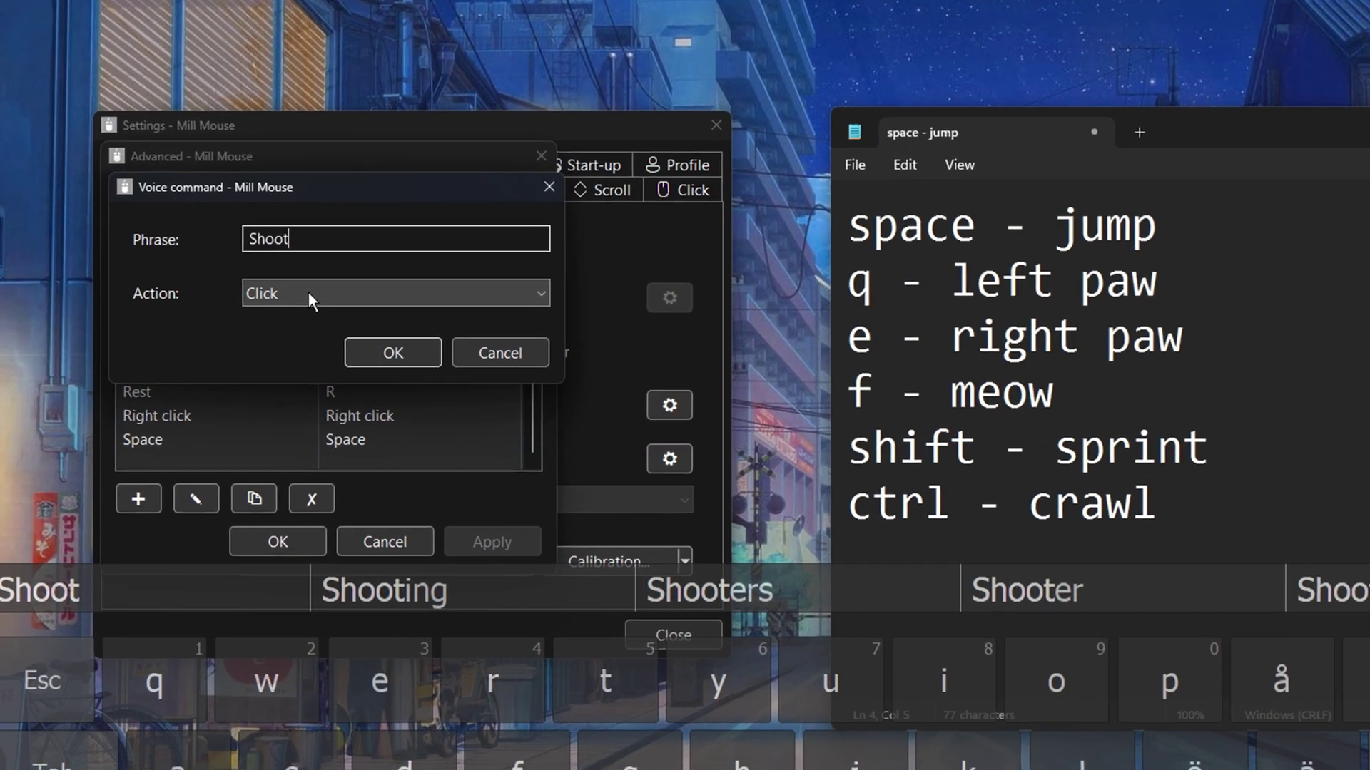
- Assign the Shoot command to the Shift shortcut key with the input Hold down the keys, and save it
left_click(309, 293)
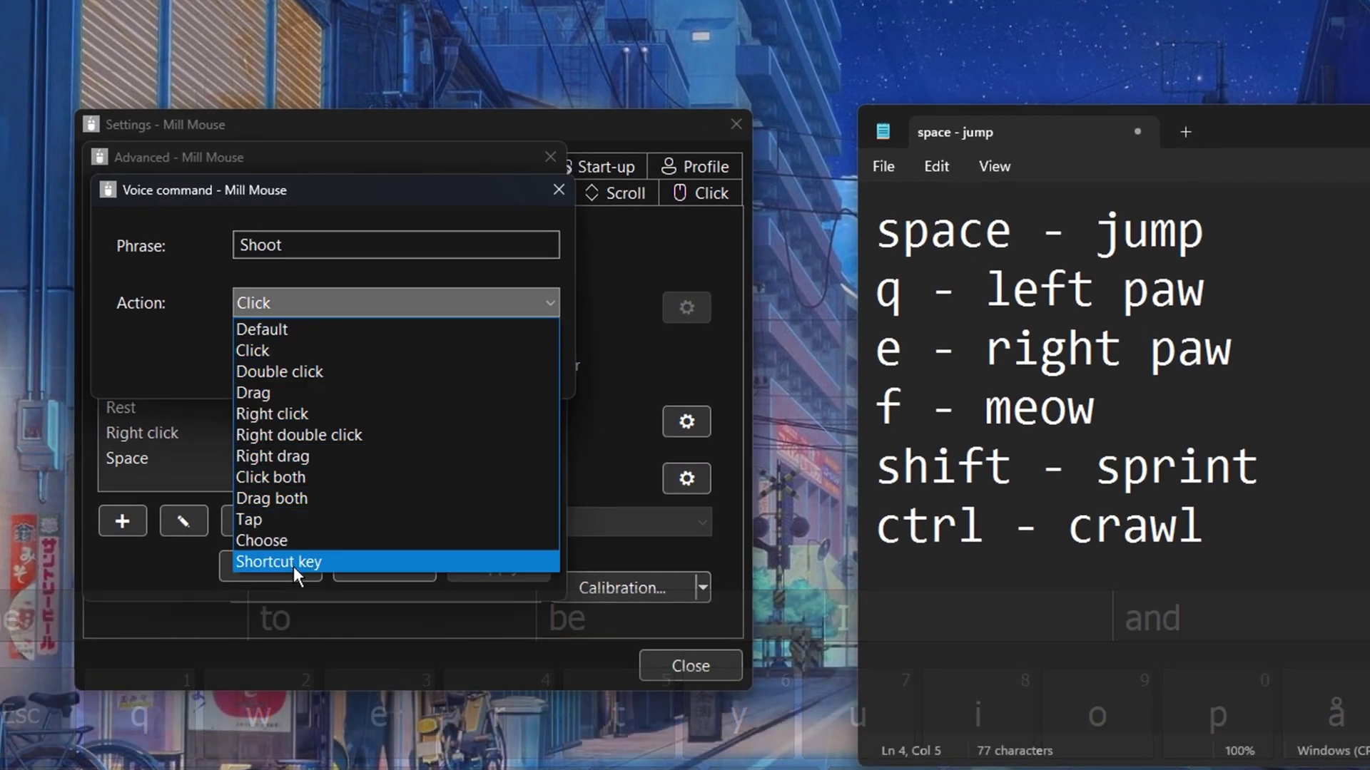
left_click(297, 561)
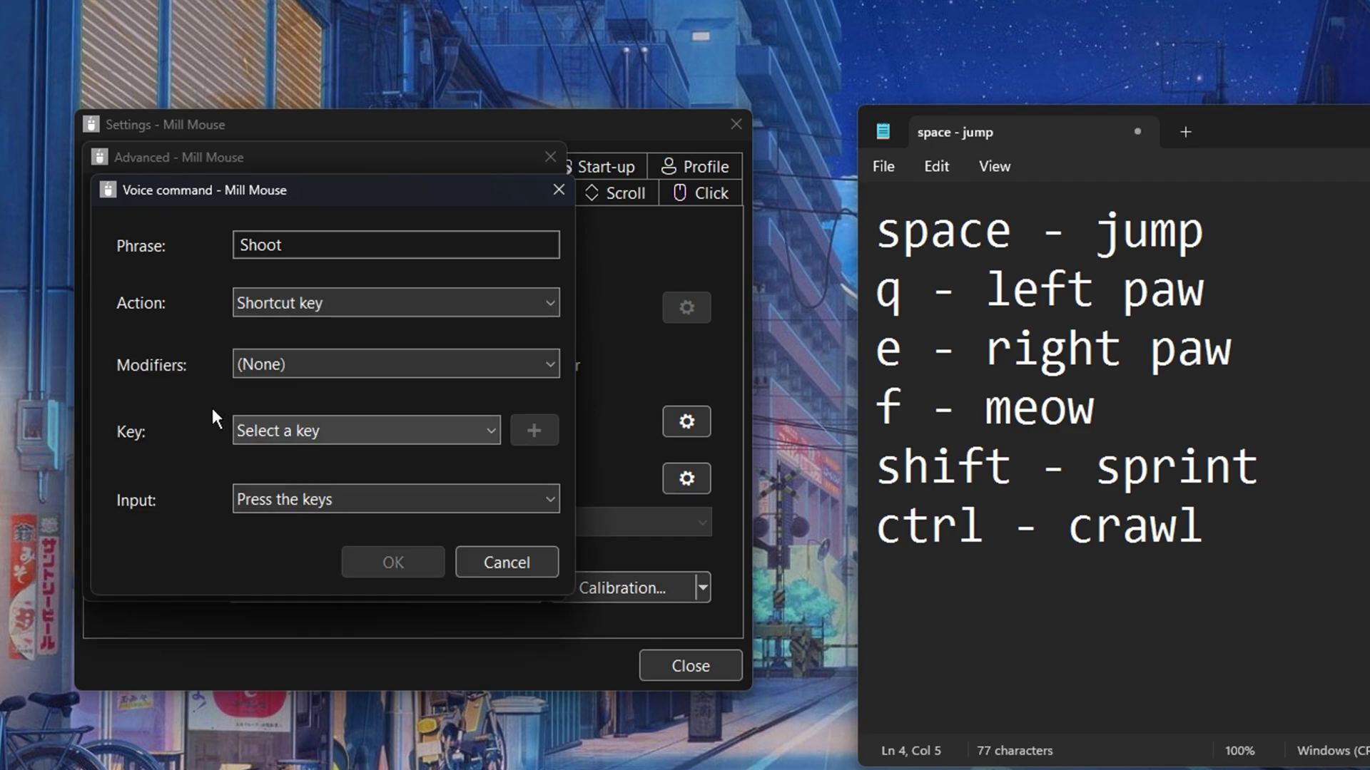
left_click(308, 426)
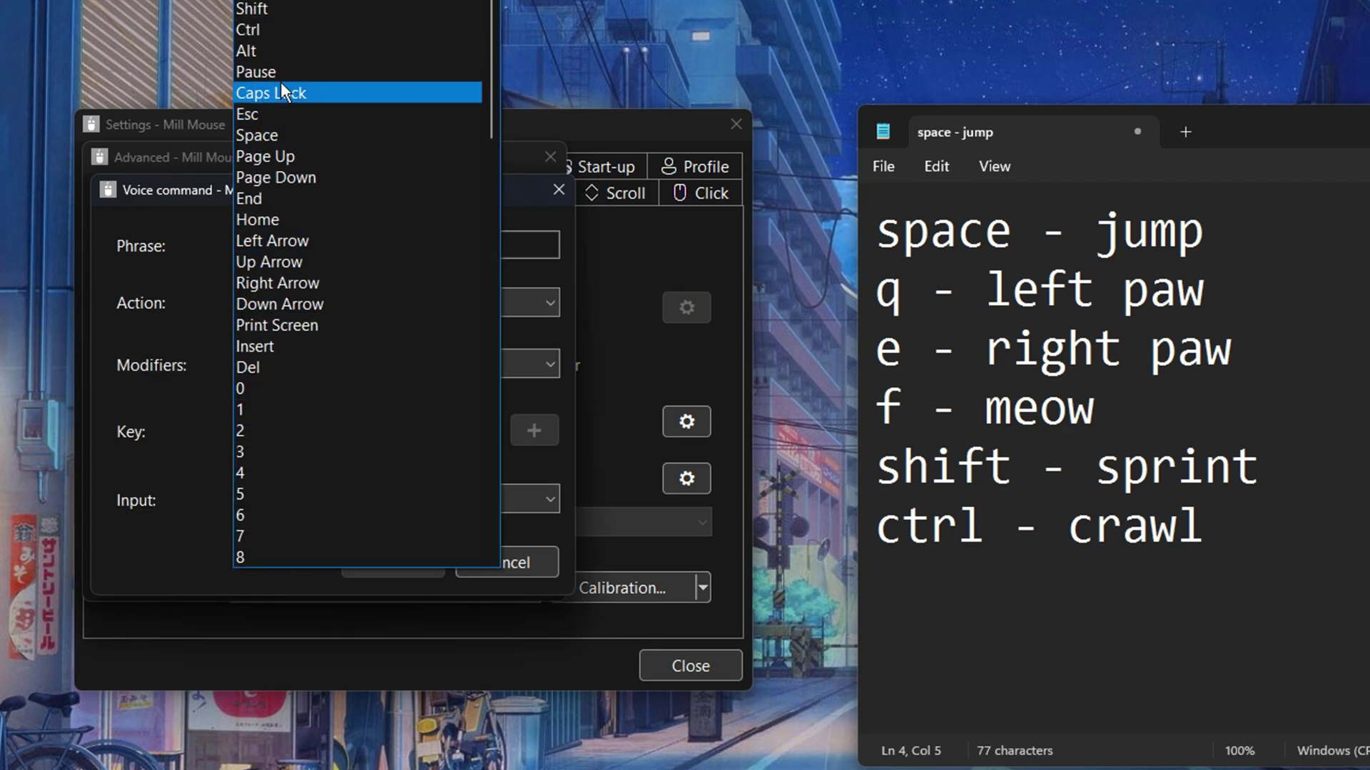
left_click(280, 7)
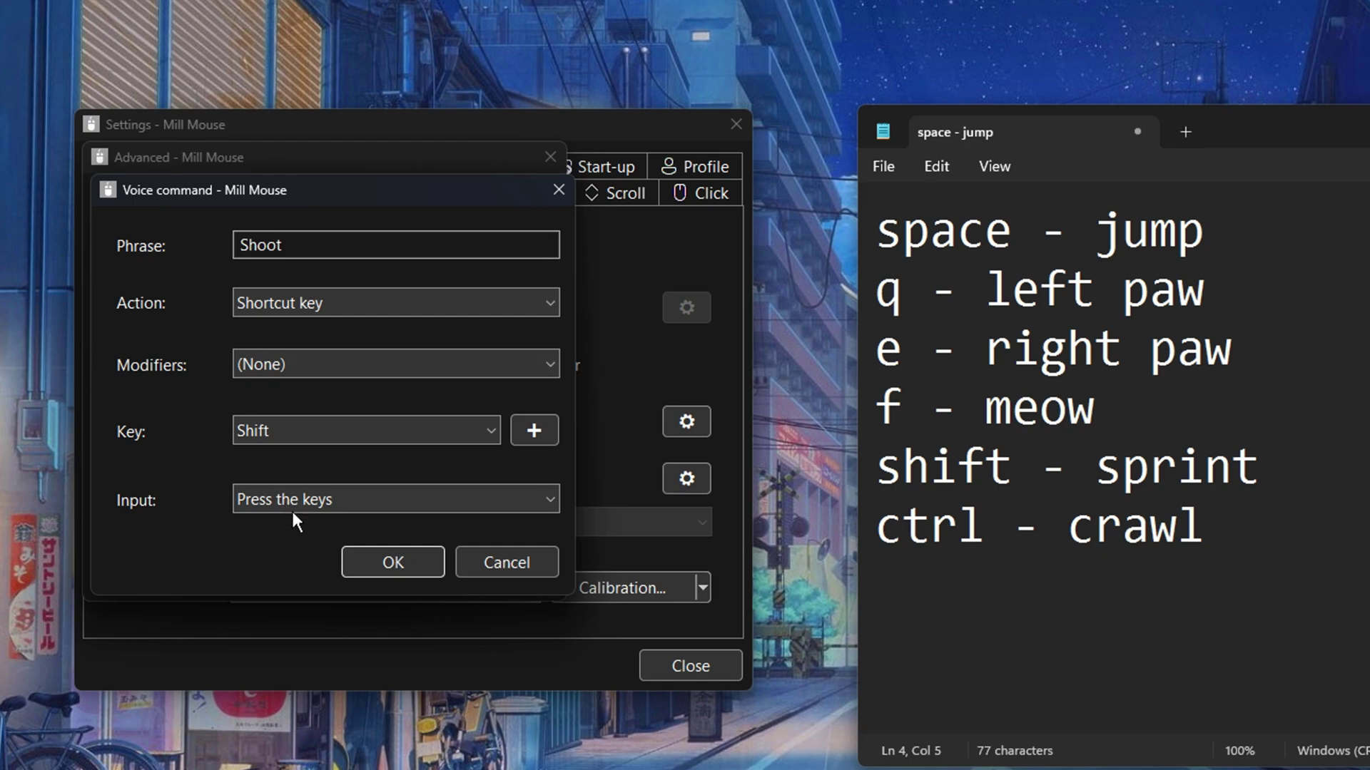
left_click(311, 500)
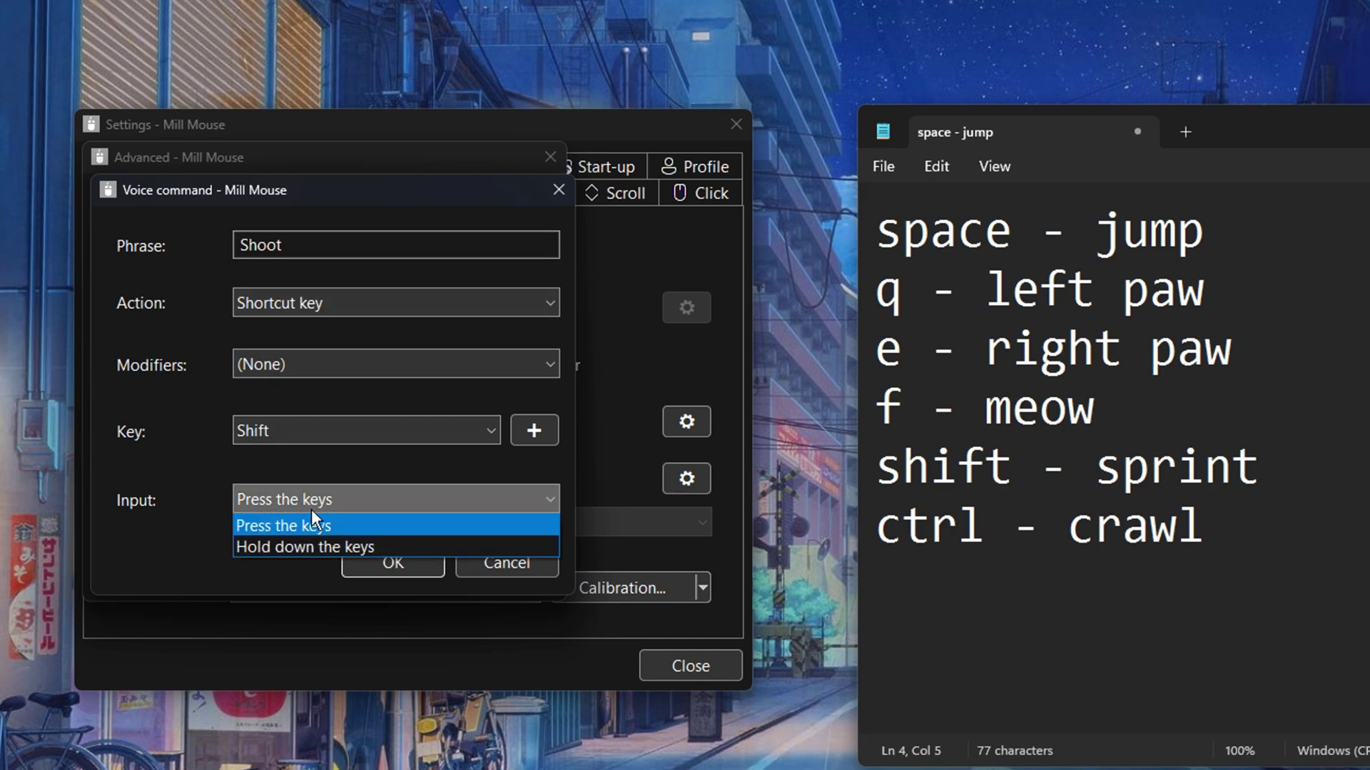
left_click(347, 545)
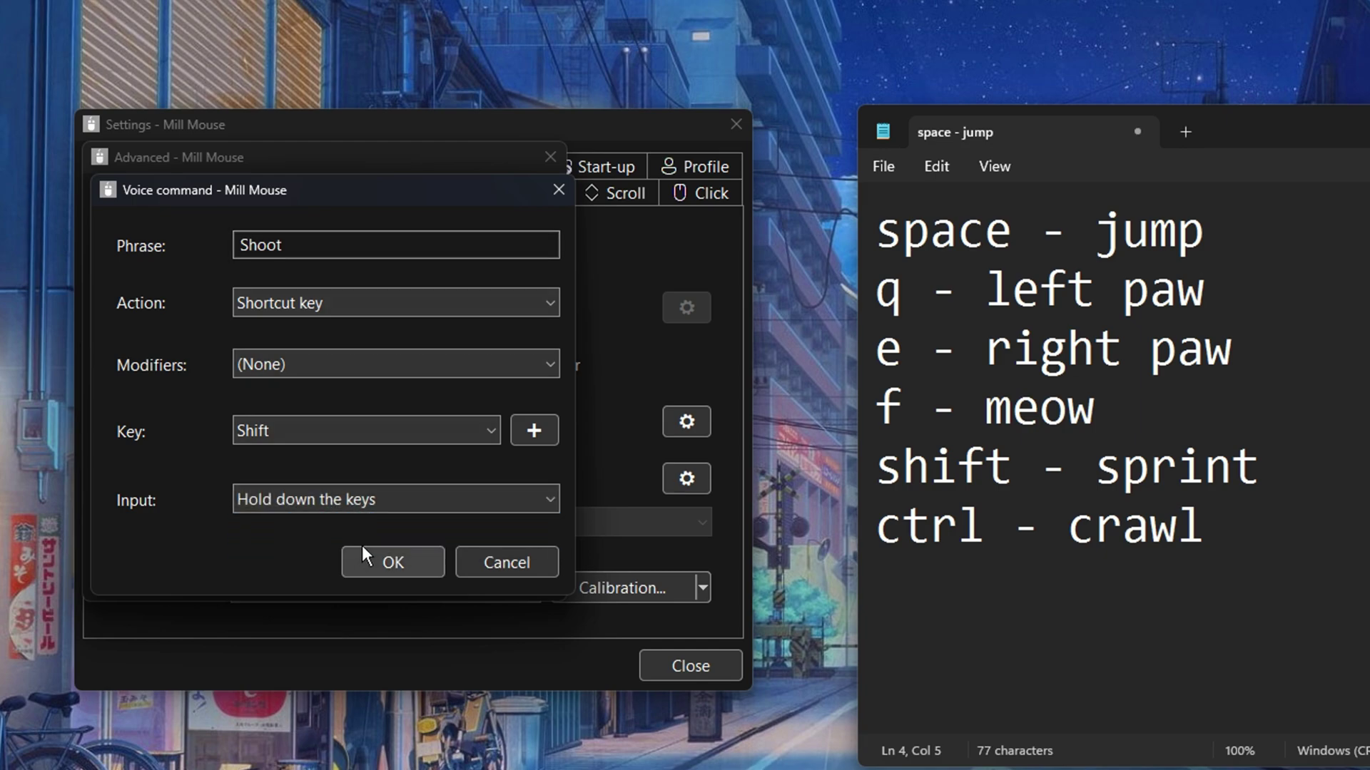
left_click(394, 562)
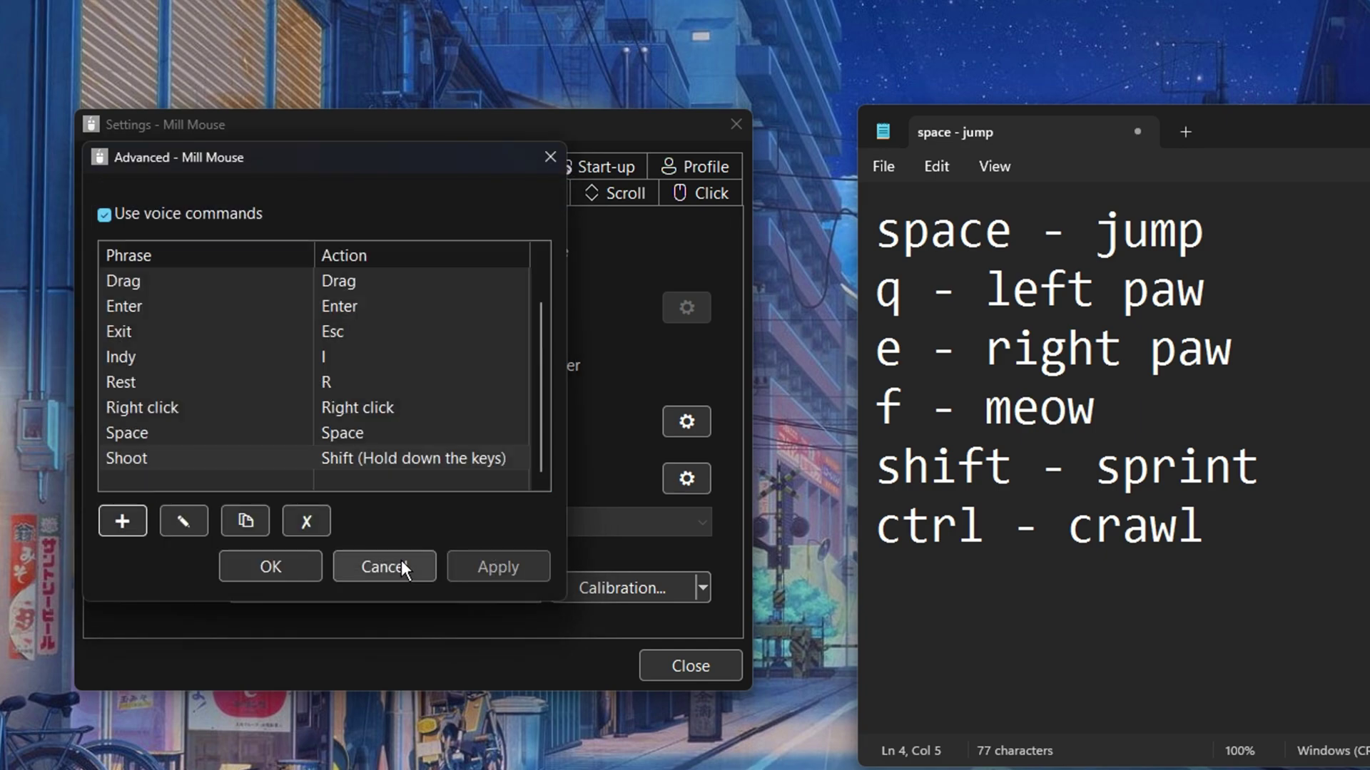
- Add another voice command with the phrase "Control" and the Shortcut key action
left_click(140, 515)
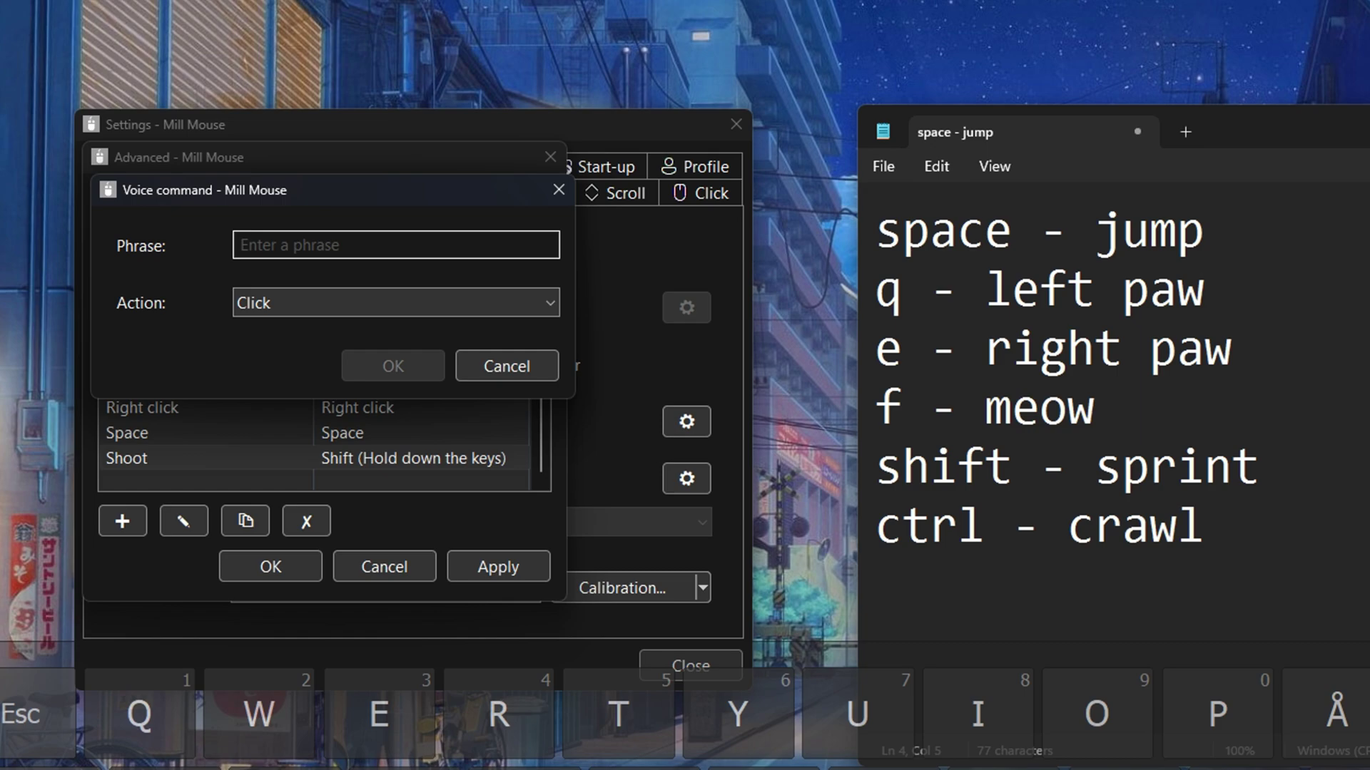
type("Co")
left_click(365, 621)
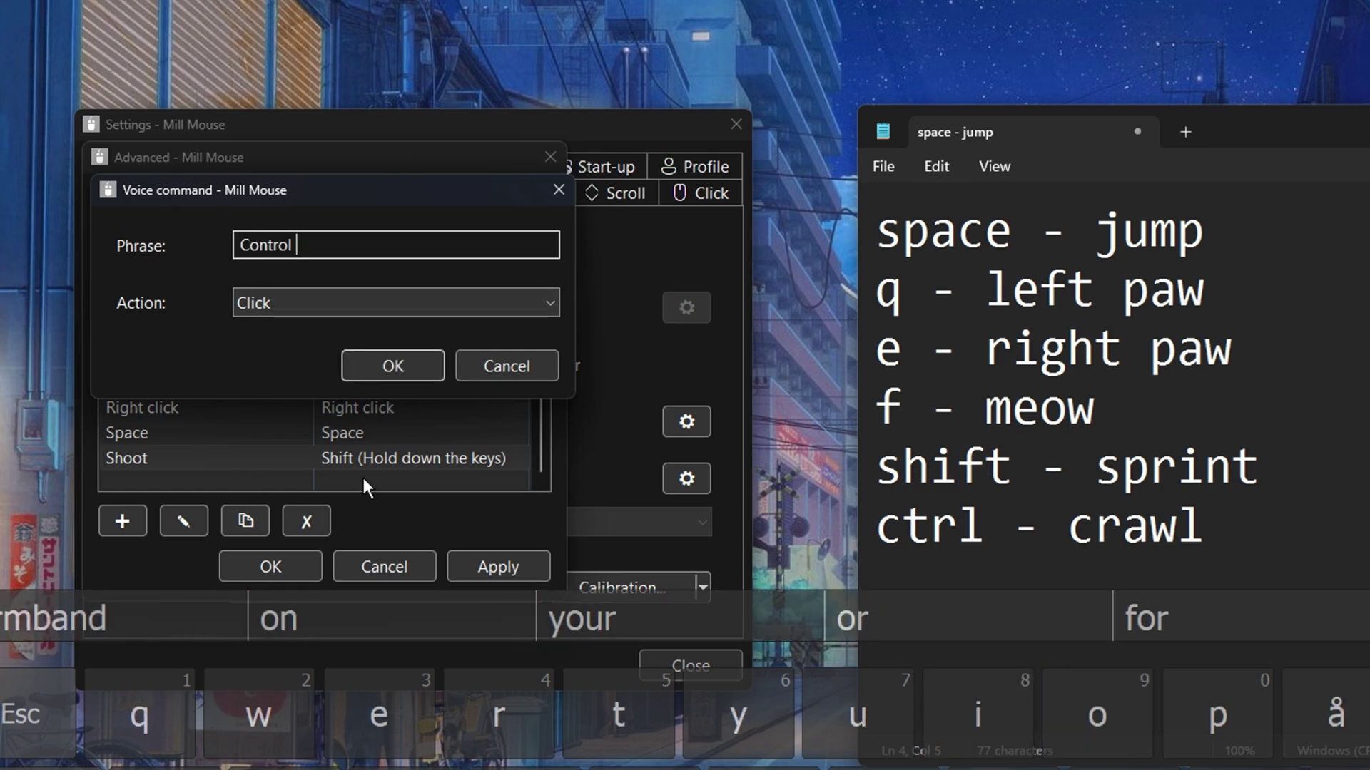
left_click(314, 295)
left_click(333, 565)
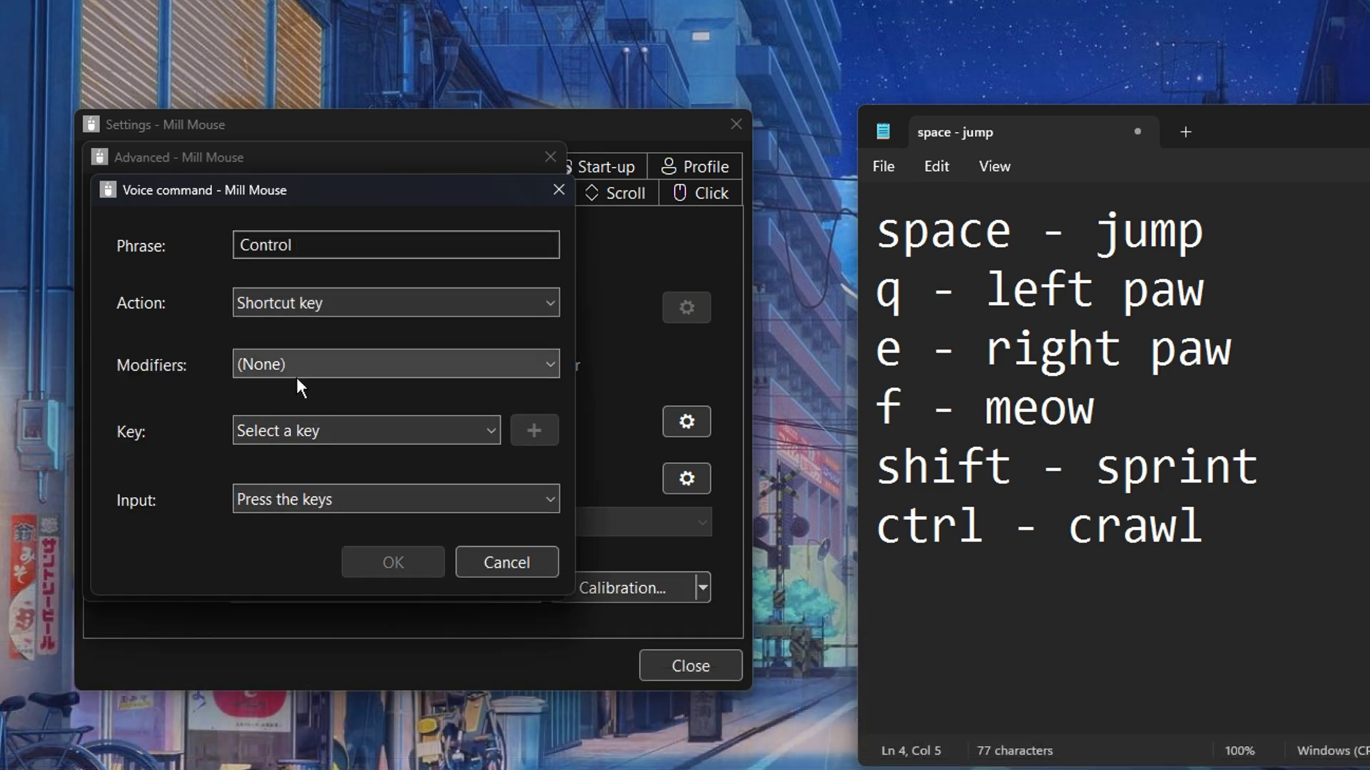
- Set the Control command's key to Ctrl with the input Hold down the keys, save it, and apply the voice commands
left_click(292, 430)
scroll(273, 92, "down", 1)
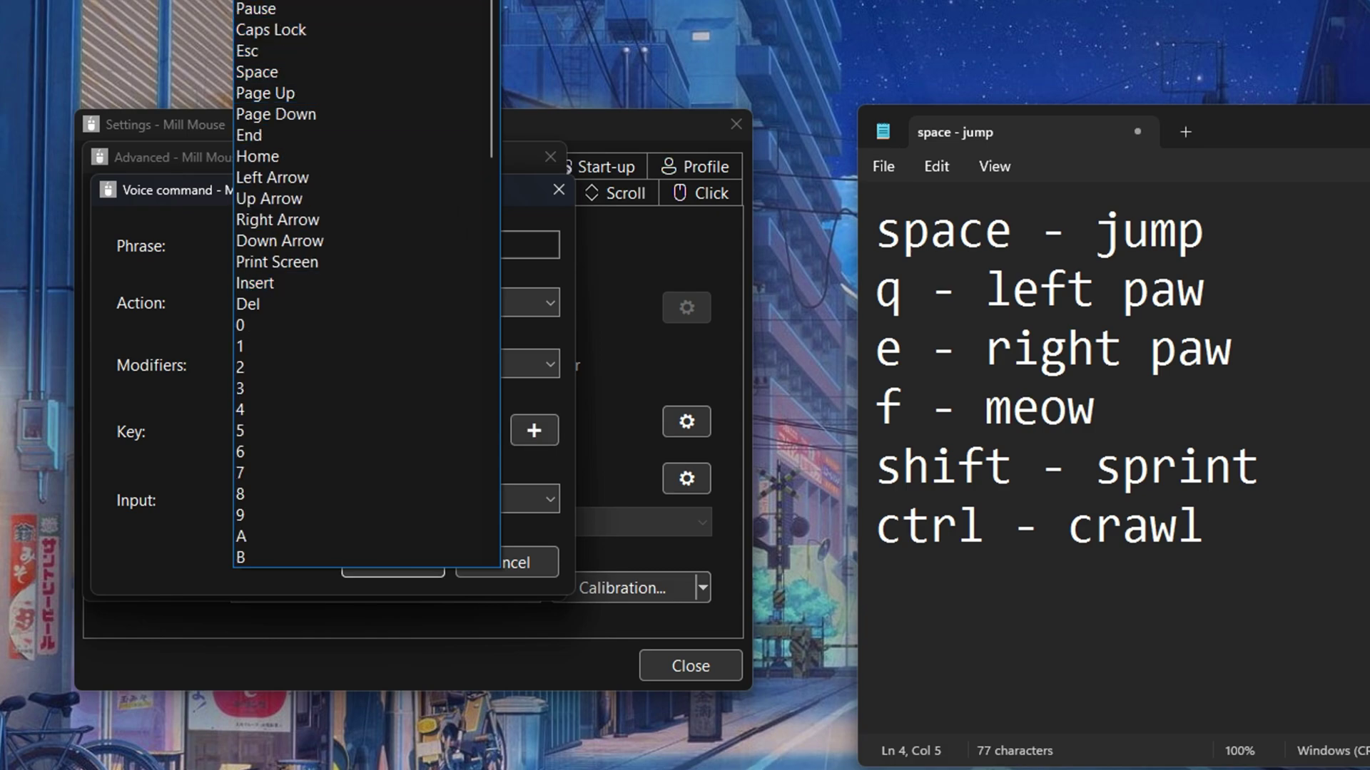
left_click(257, 0)
left_click(554, 499)
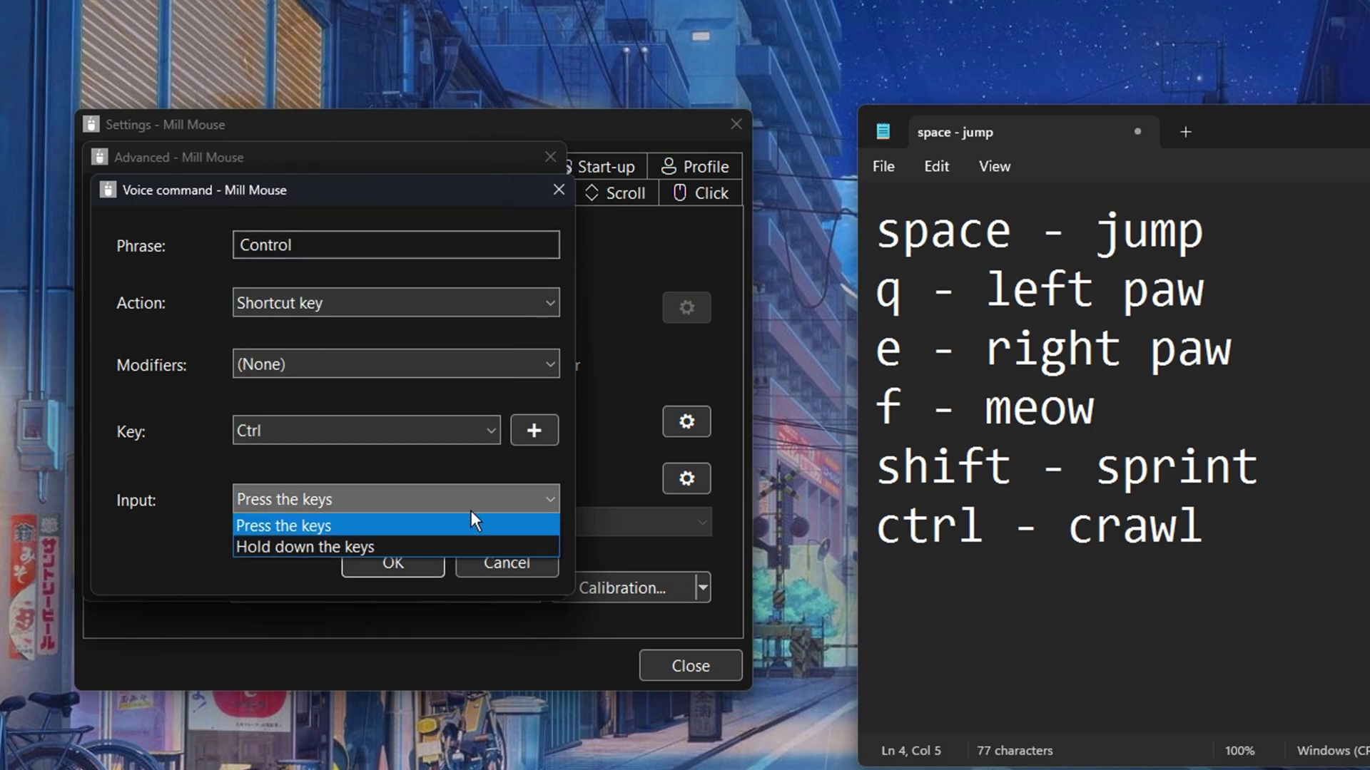
left_click(398, 547)
left_click(411, 562)
left_click(488, 572)
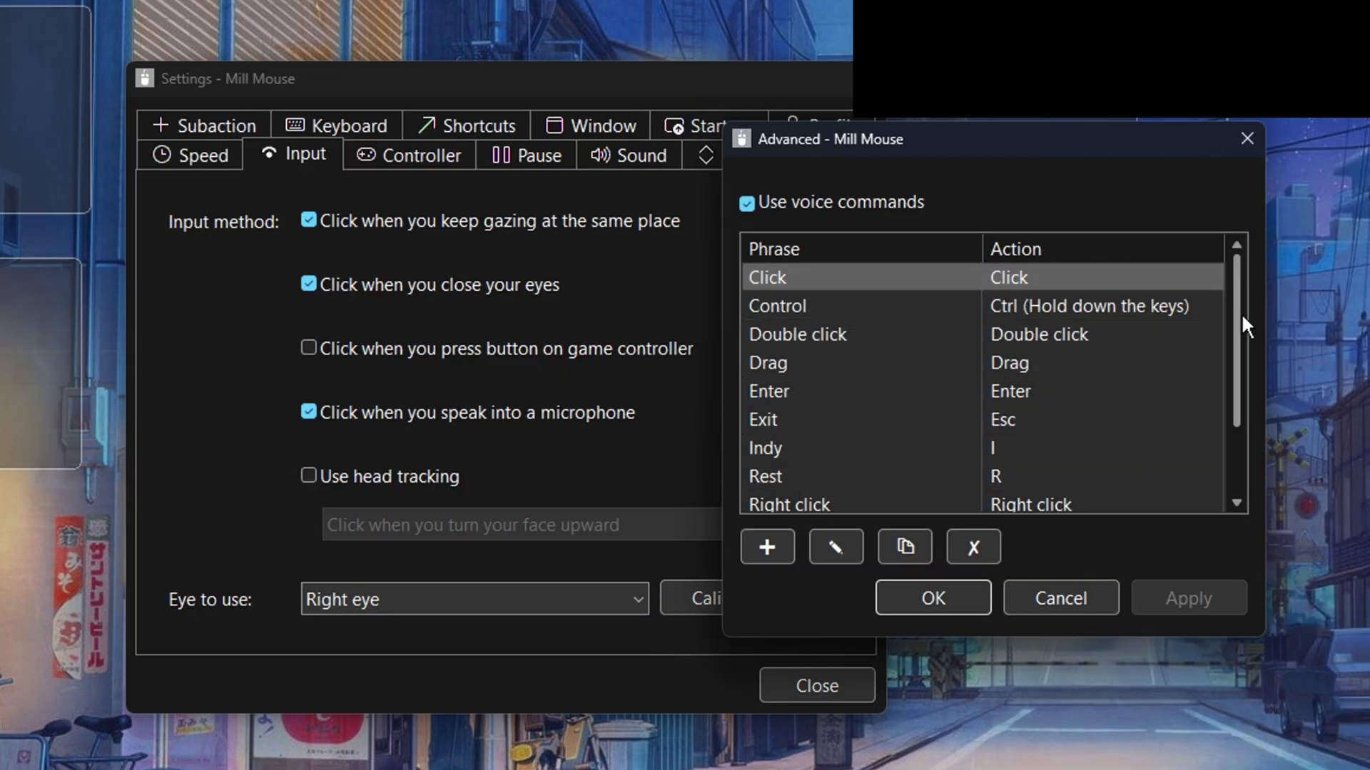
- Check the Space voice command's key and input settings, then close the voice command list
left_click_drag(1234, 309, 1235, 389)
left_click(852, 476)
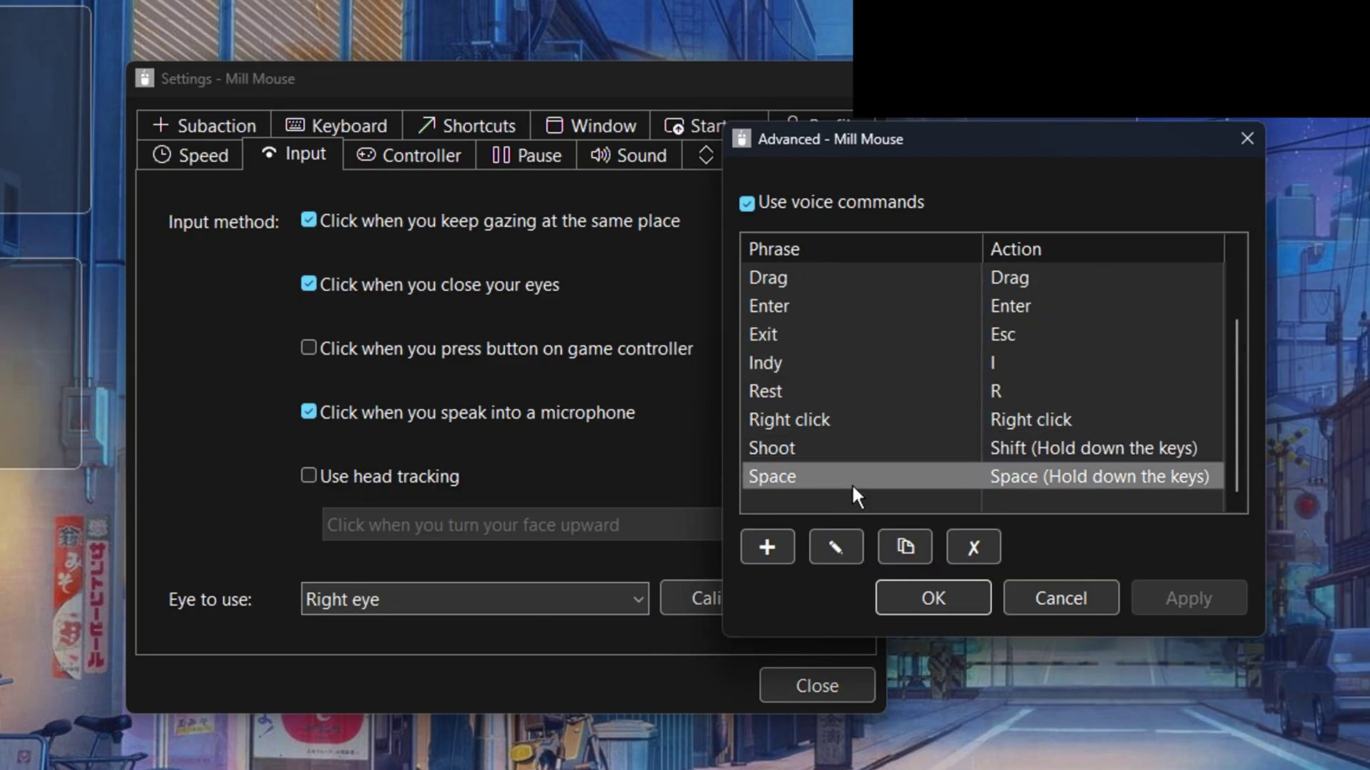
left_click(842, 542)
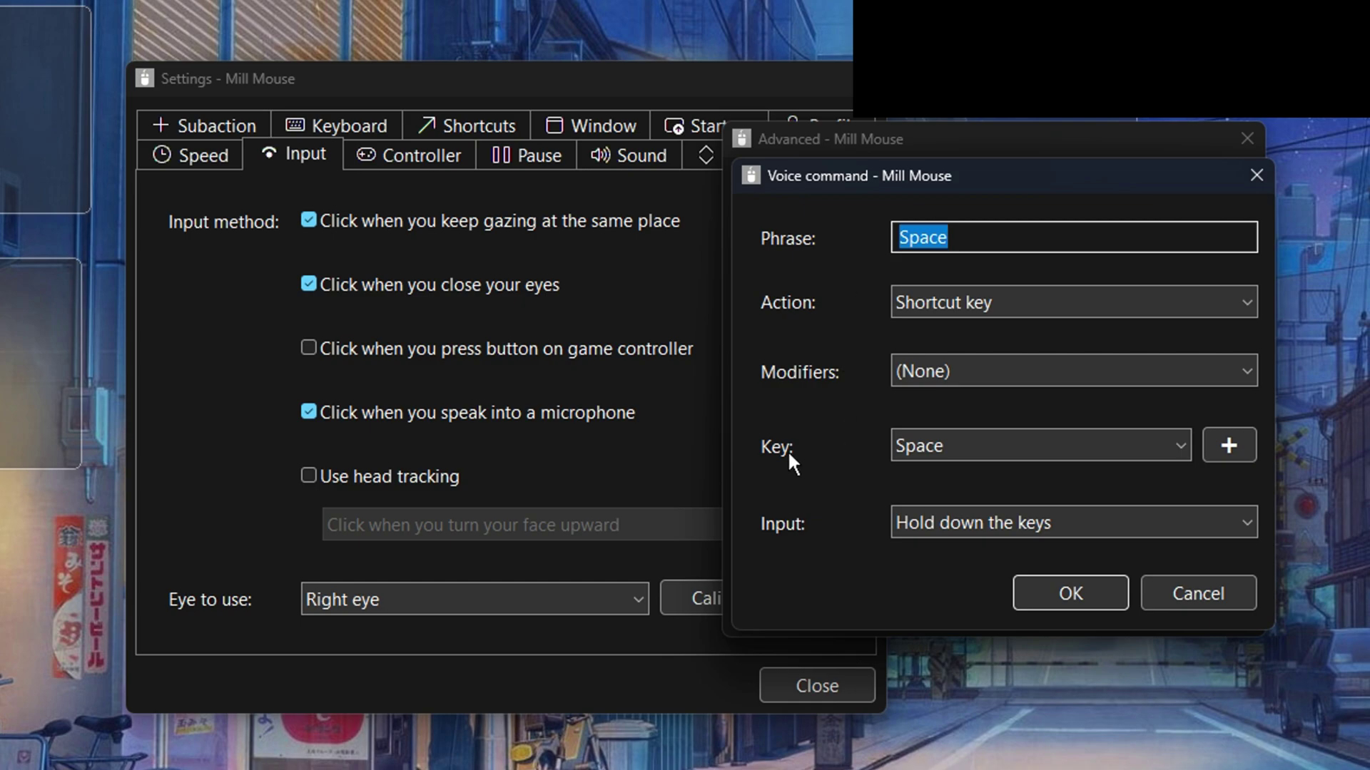
left_click(1070, 594)
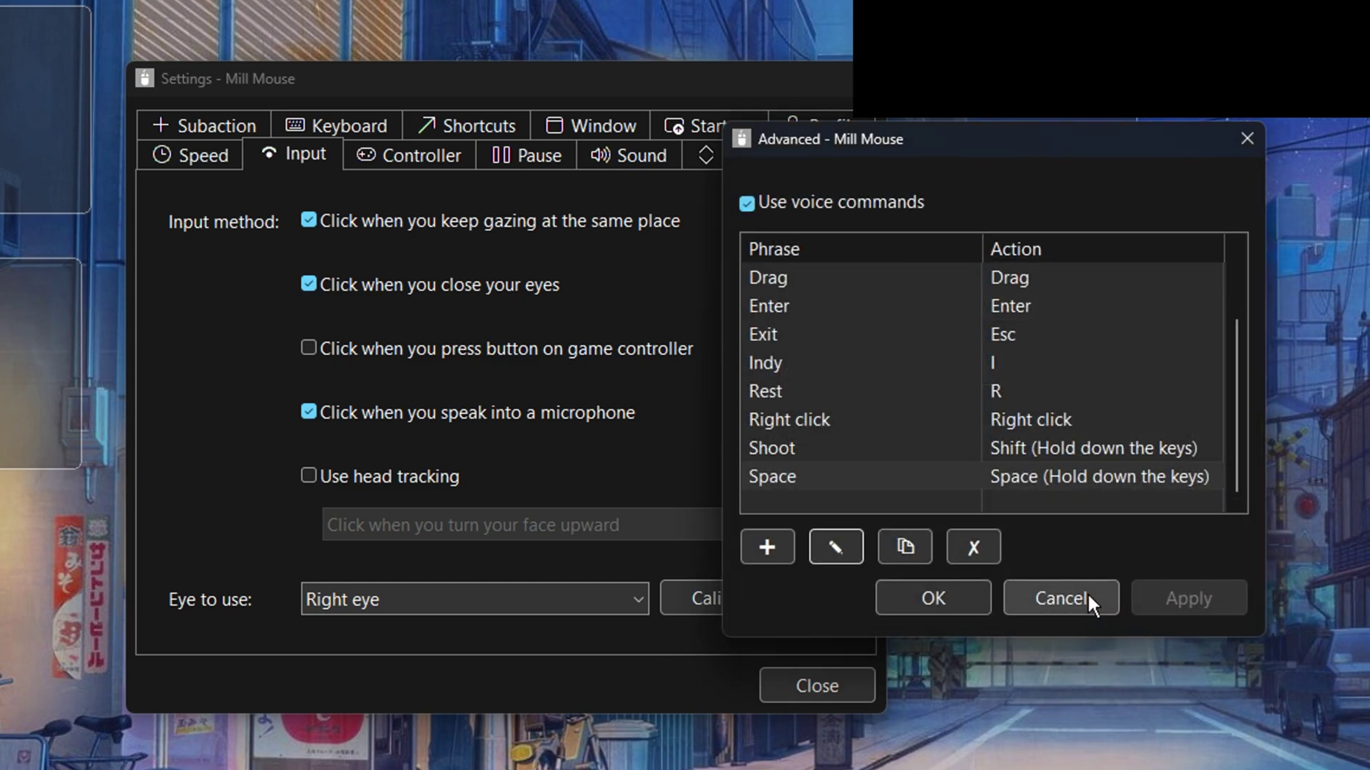
left_click(940, 595)
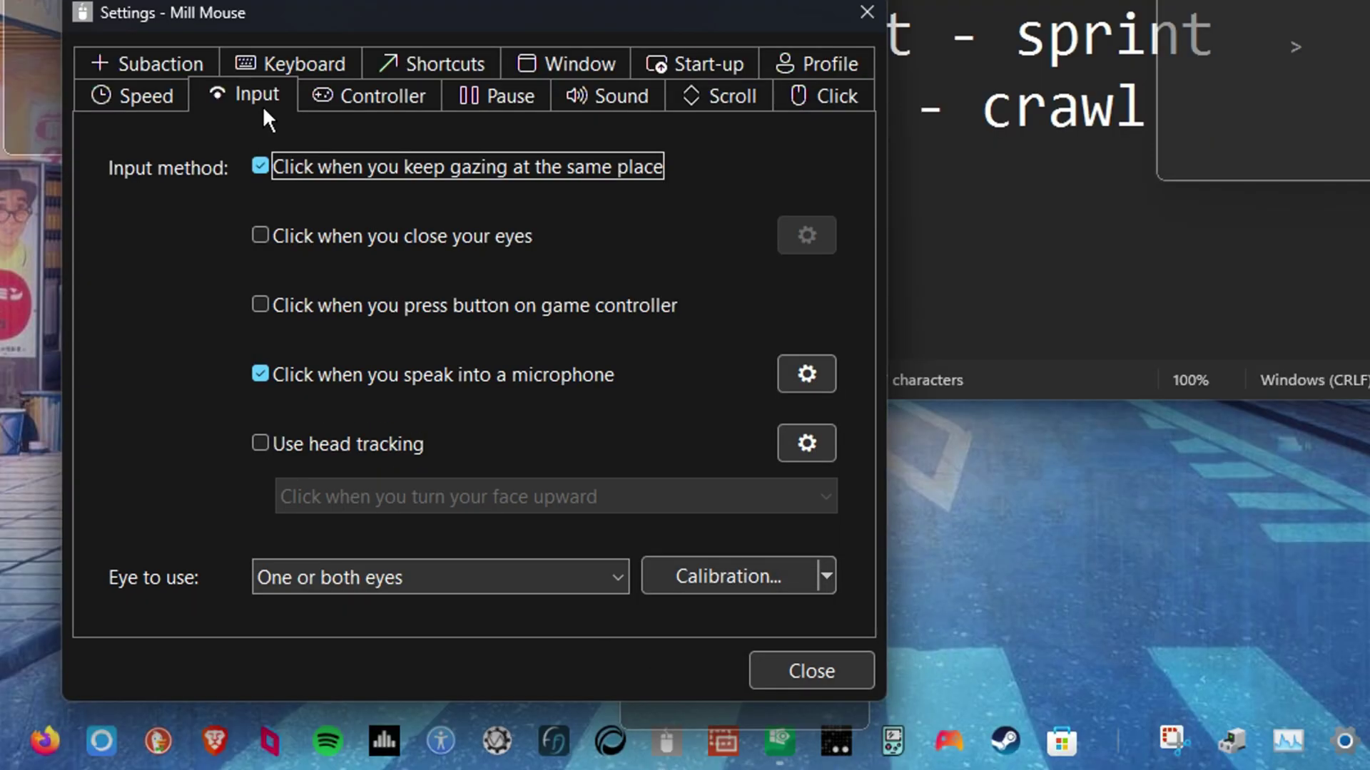
- Enable clicking when you close your eyes and move the click interval to the Short end
left_click(412, 242)
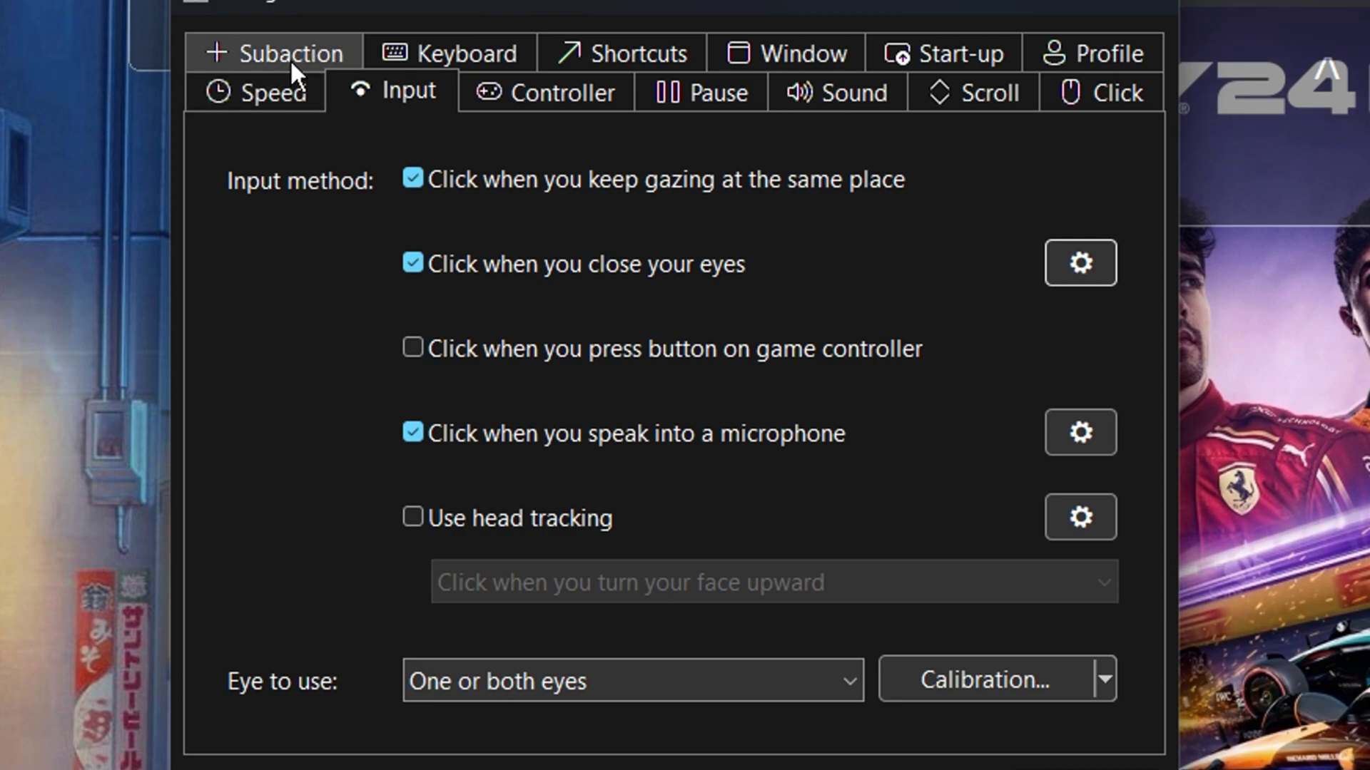
left_click(290, 58)
left_click(287, 63)
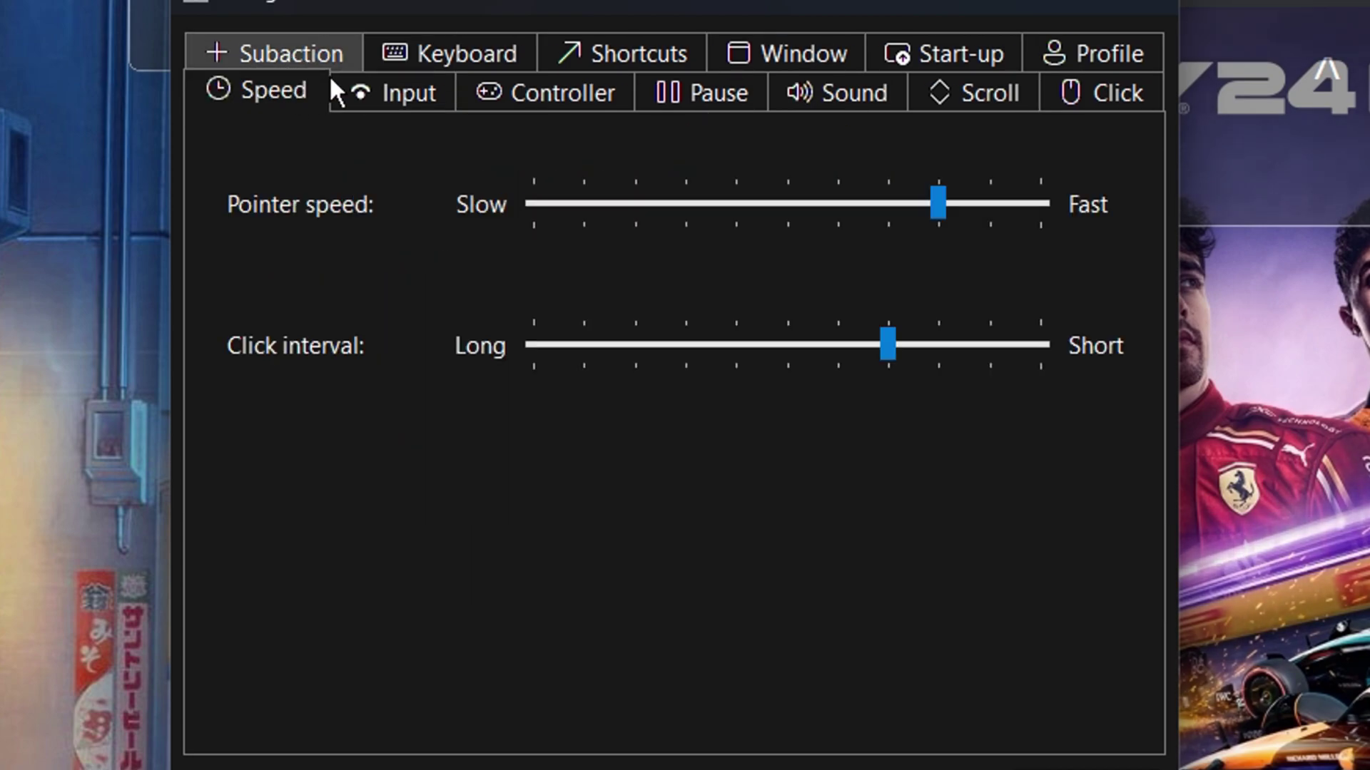
left_click(1033, 345)
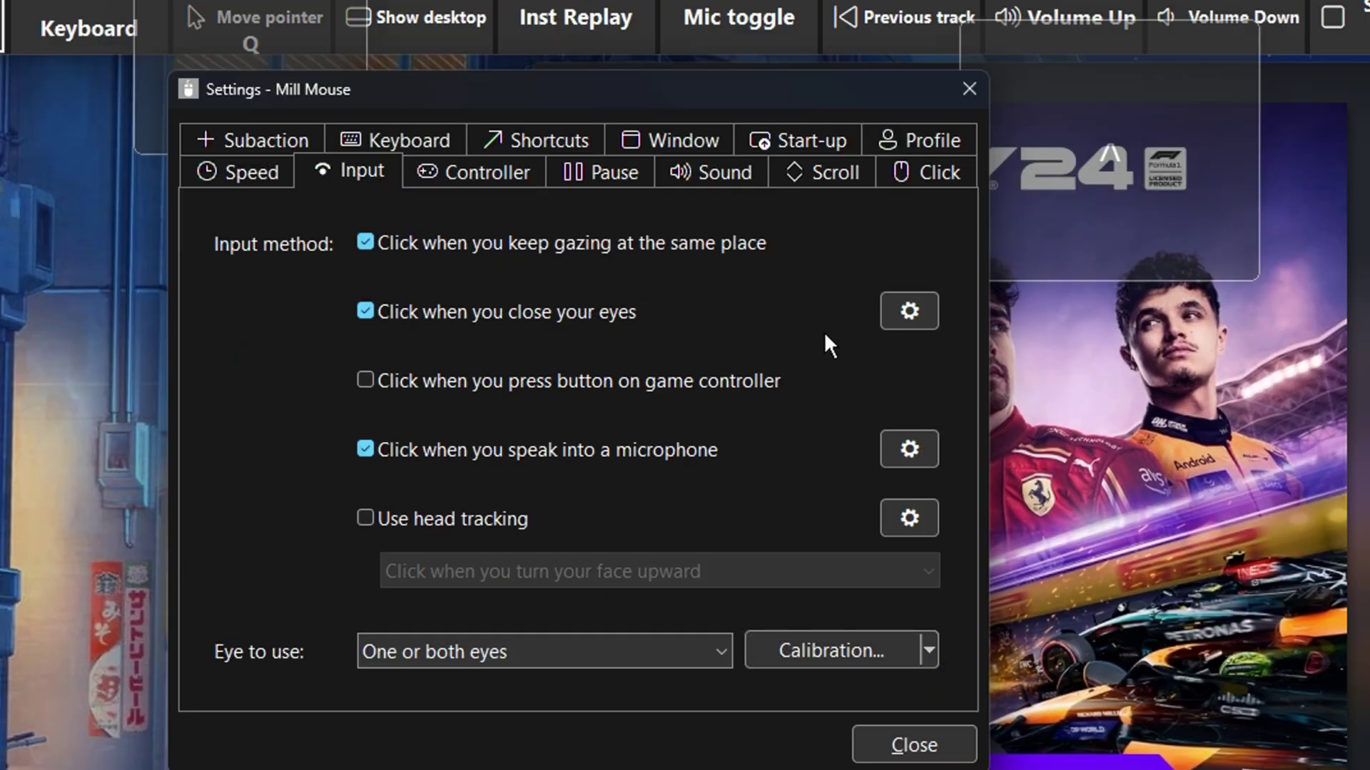
- Set the action performed when you close your eyes to the Space key with Press the keys, and save it
left_click(908, 311)
left_click(404, 277)
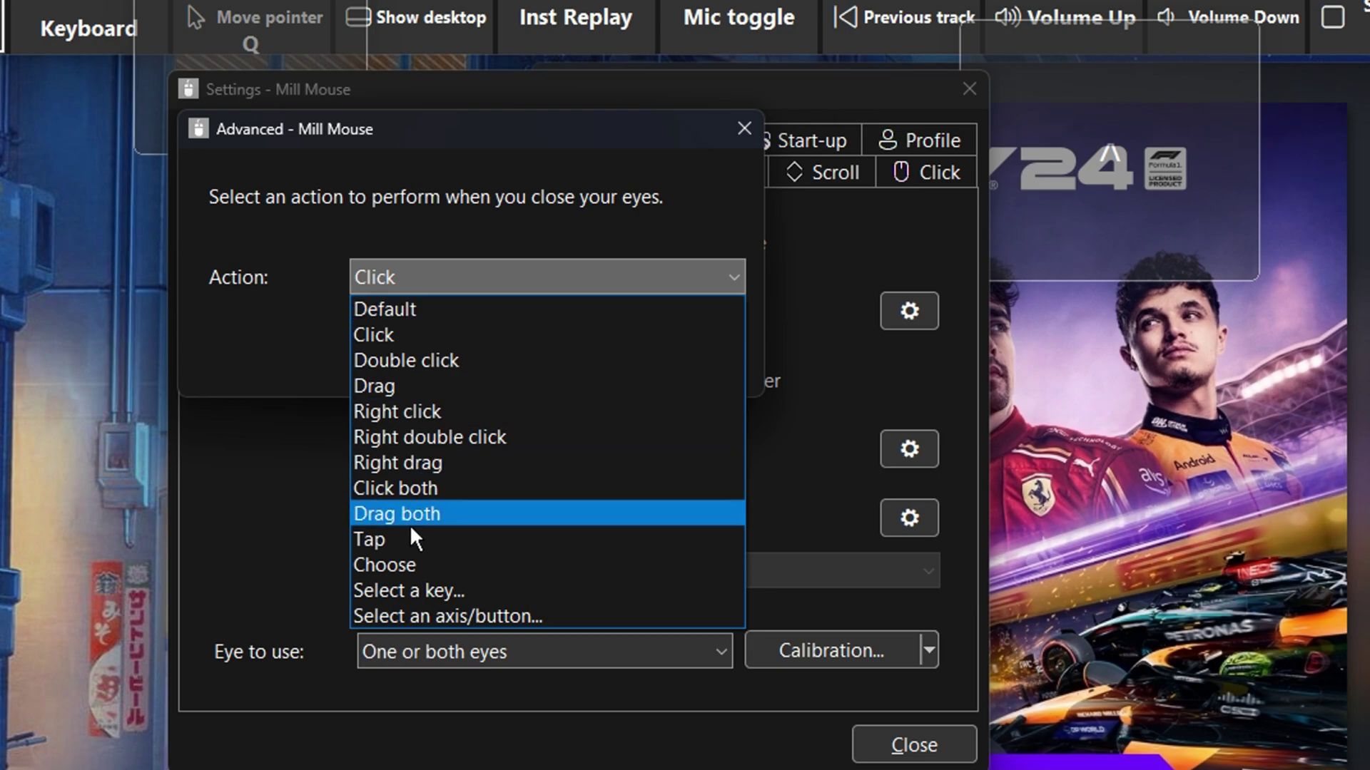
left_click(463, 590)
left_click(438, 279)
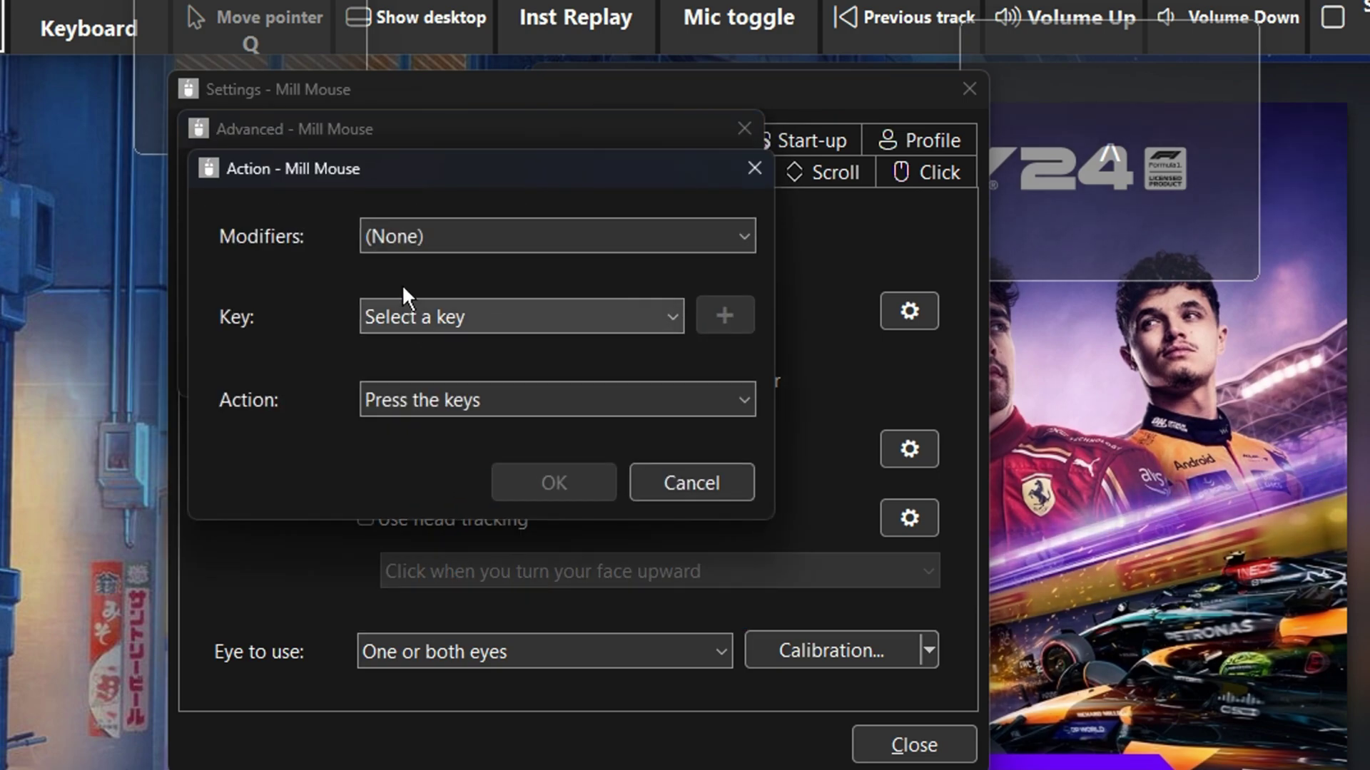
left_click(456, 316)
scroll(400, 464, "up", 5)
left_click(407, 527)
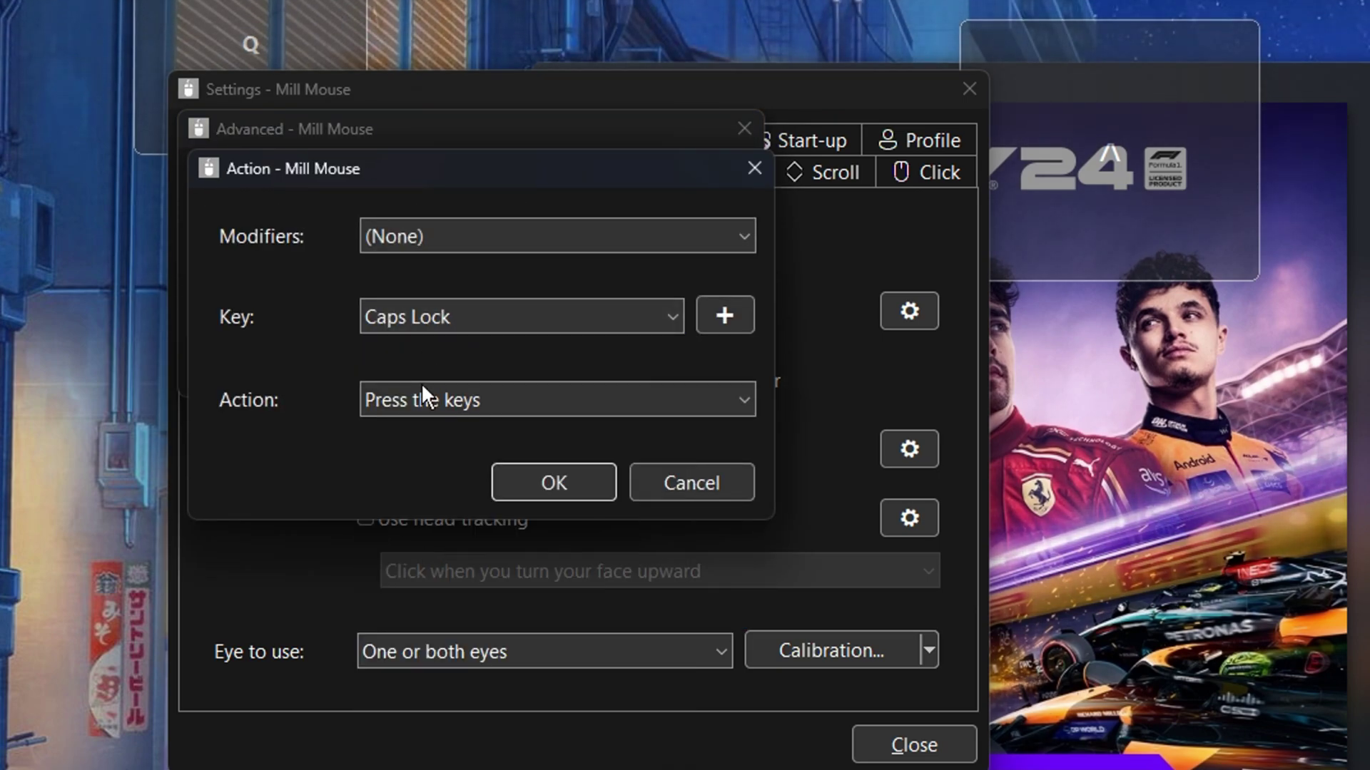
left_click(437, 314)
left_click(446, 399)
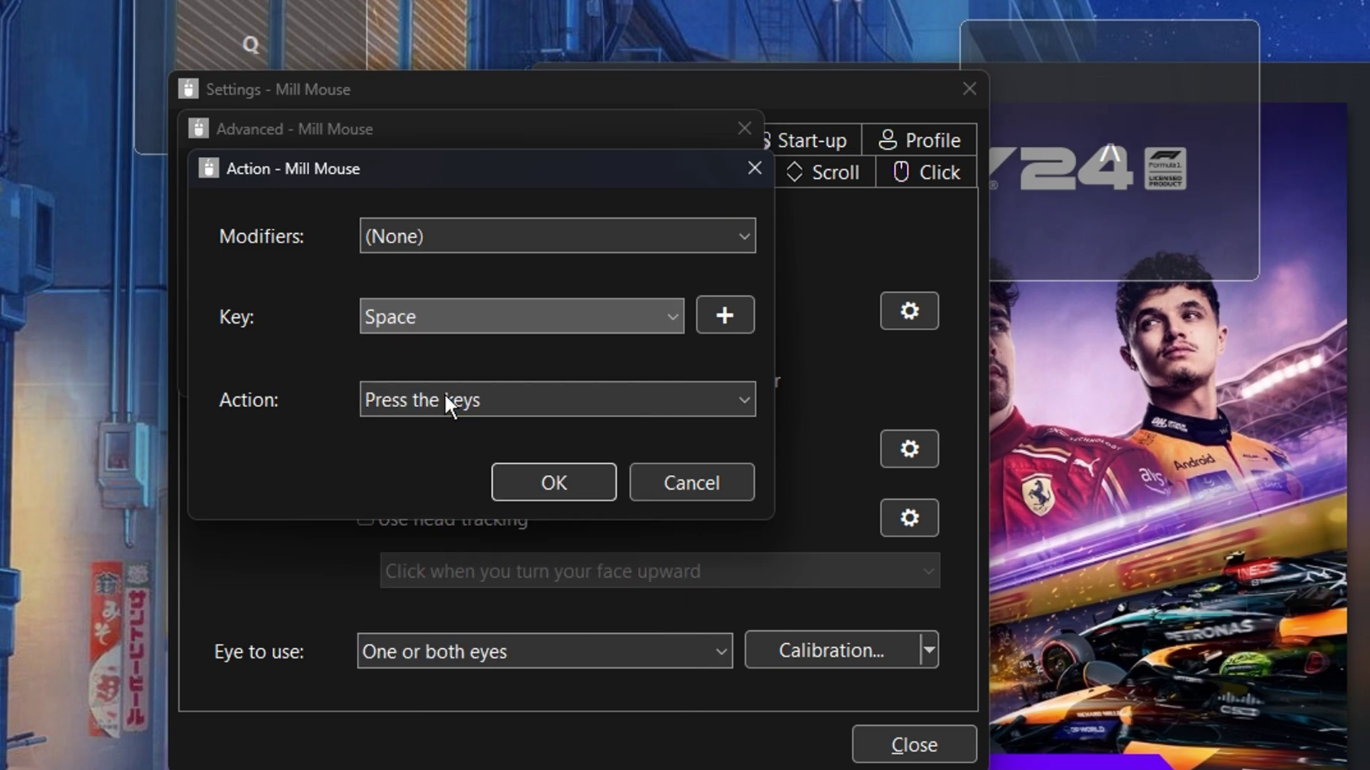
left_click(567, 483)
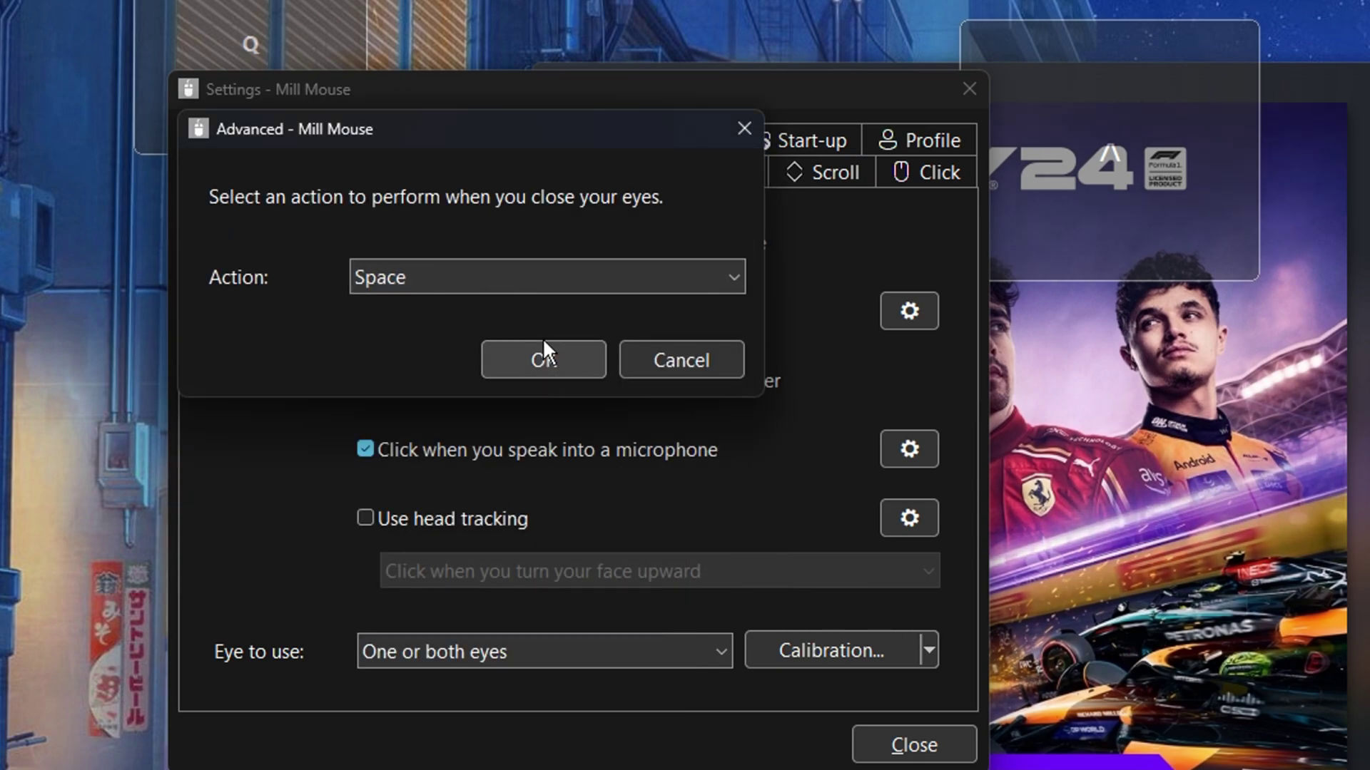
left_click(543, 356)
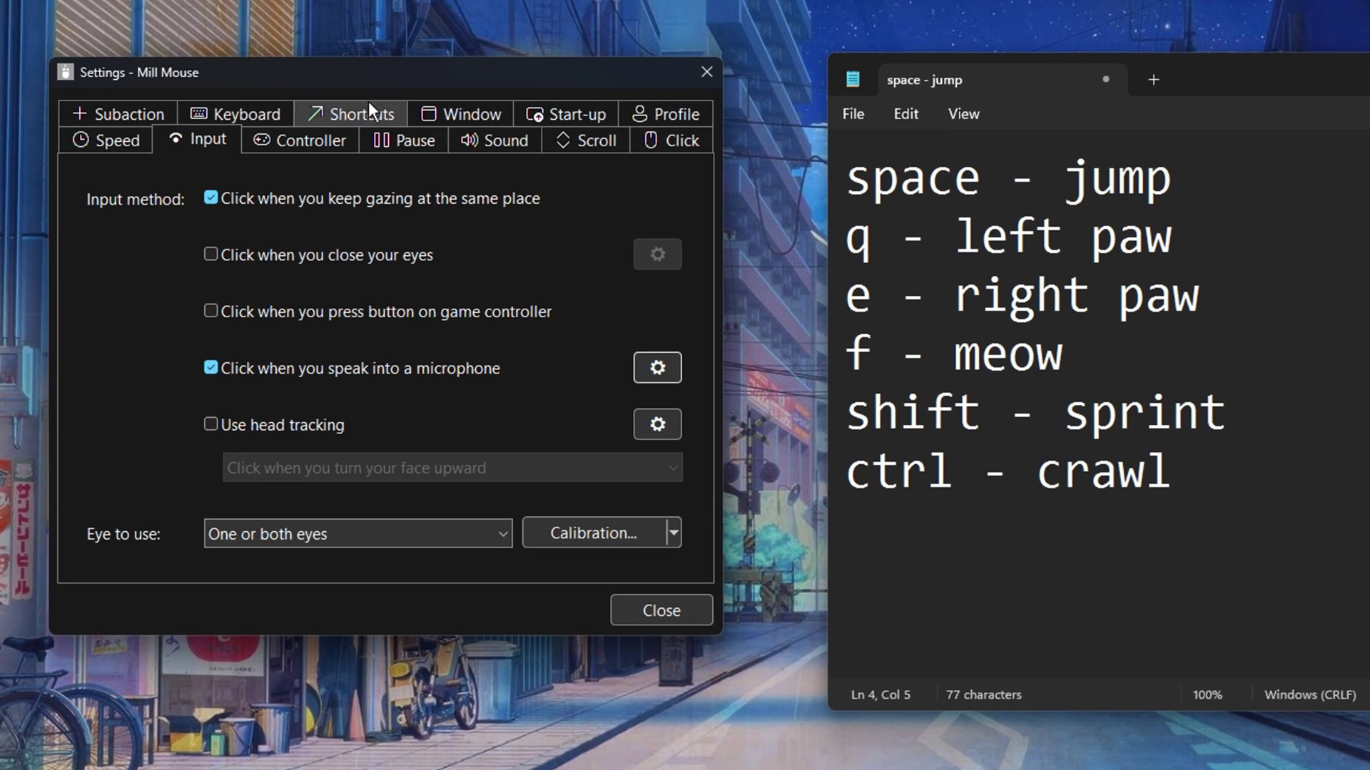
- Show the shortcut settings and select the empty Separate windows entry in the current shortcuts
left_click(369, 107)
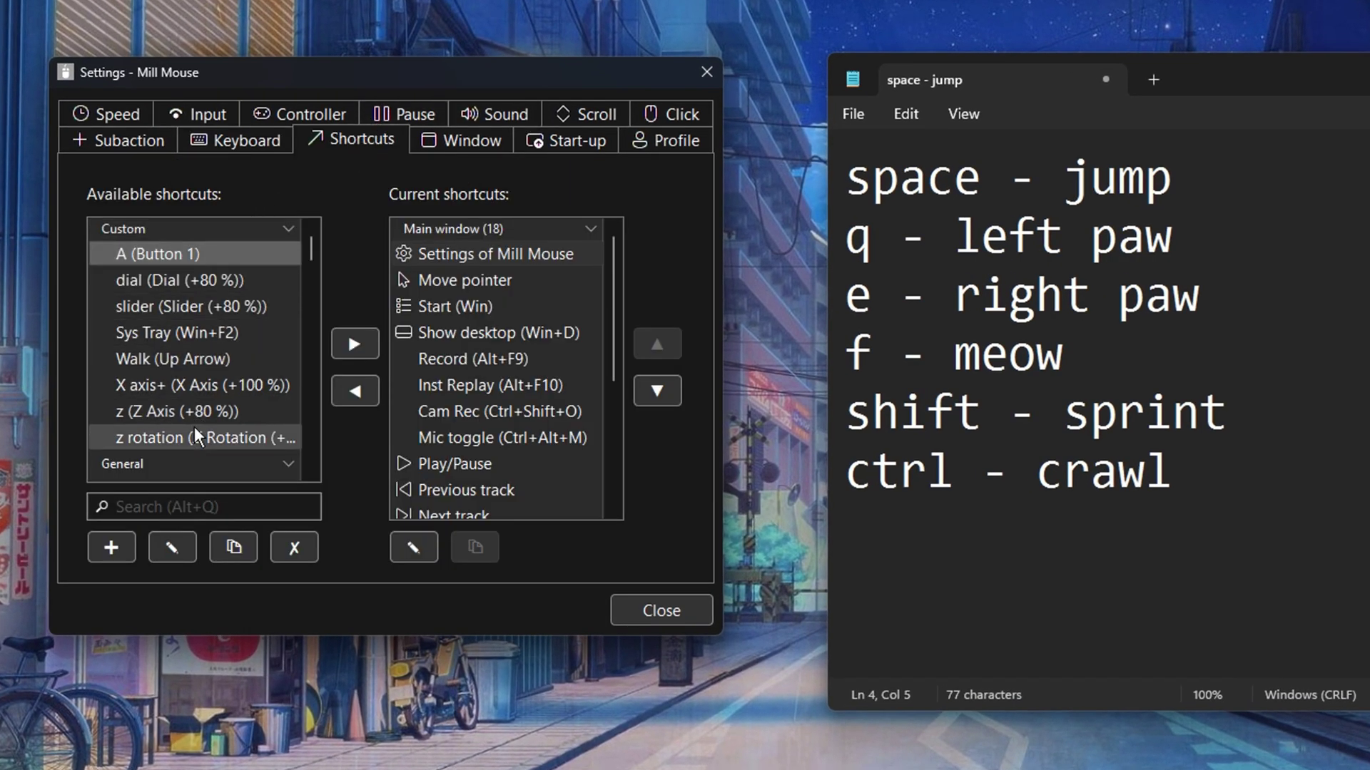
left_click(203, 385)
scroll(619, 482, "down", 3)
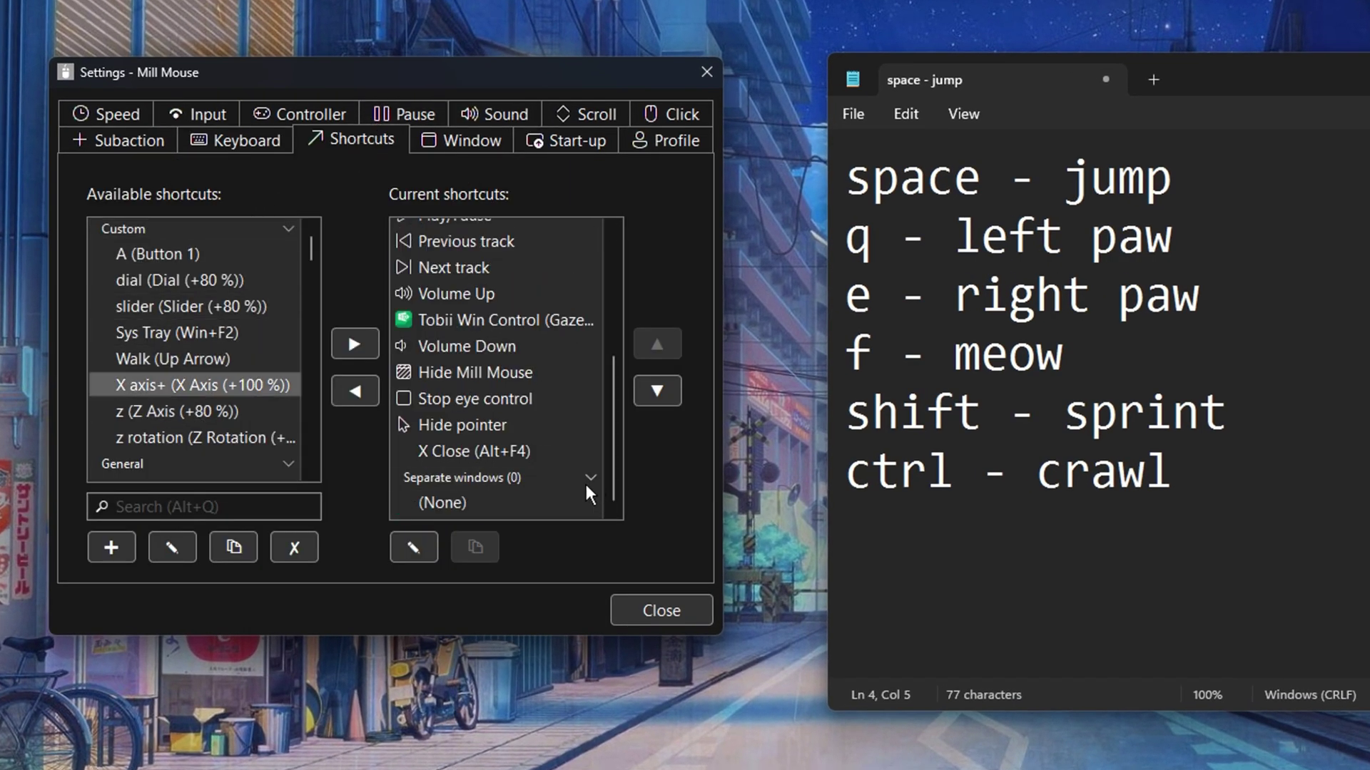
left_click(503, 505)
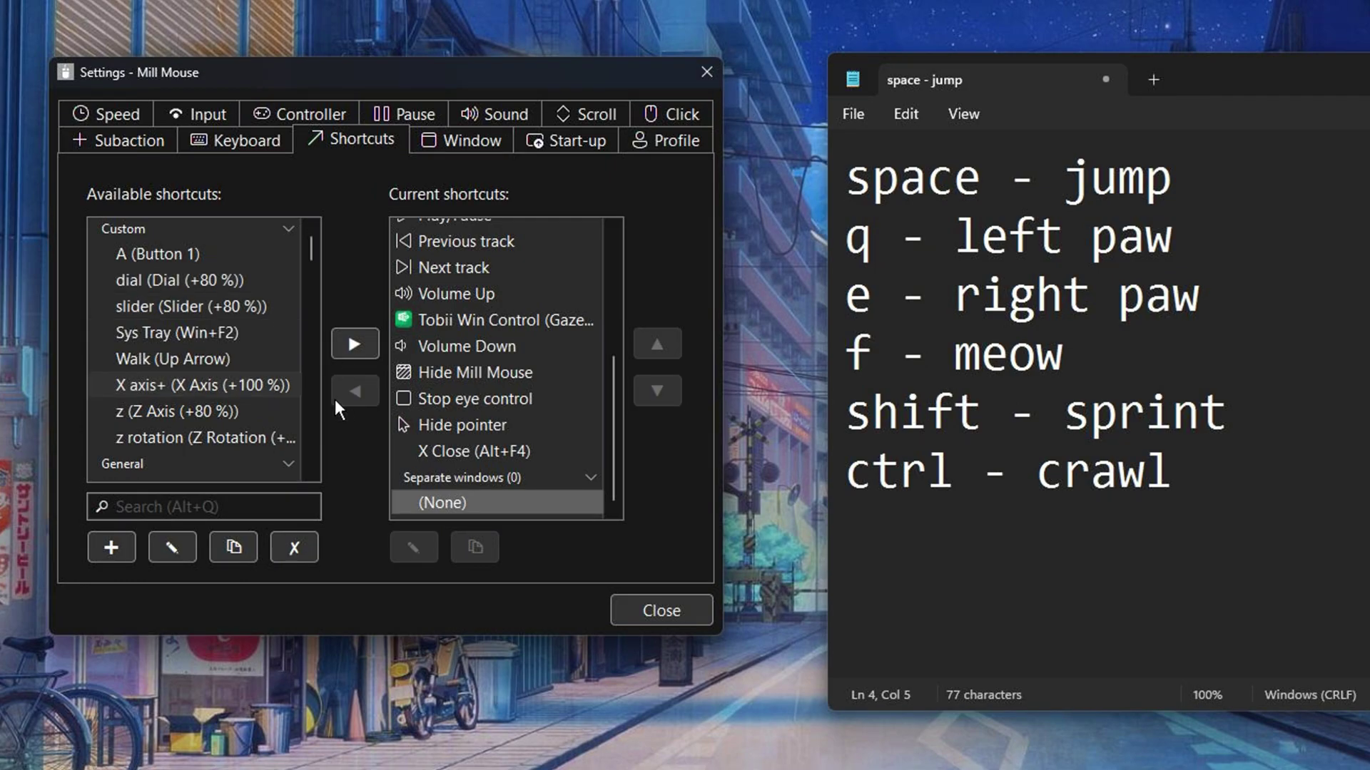
- Create a custom shortcut named Q with the type Shortcut key
left_click(117, 544)
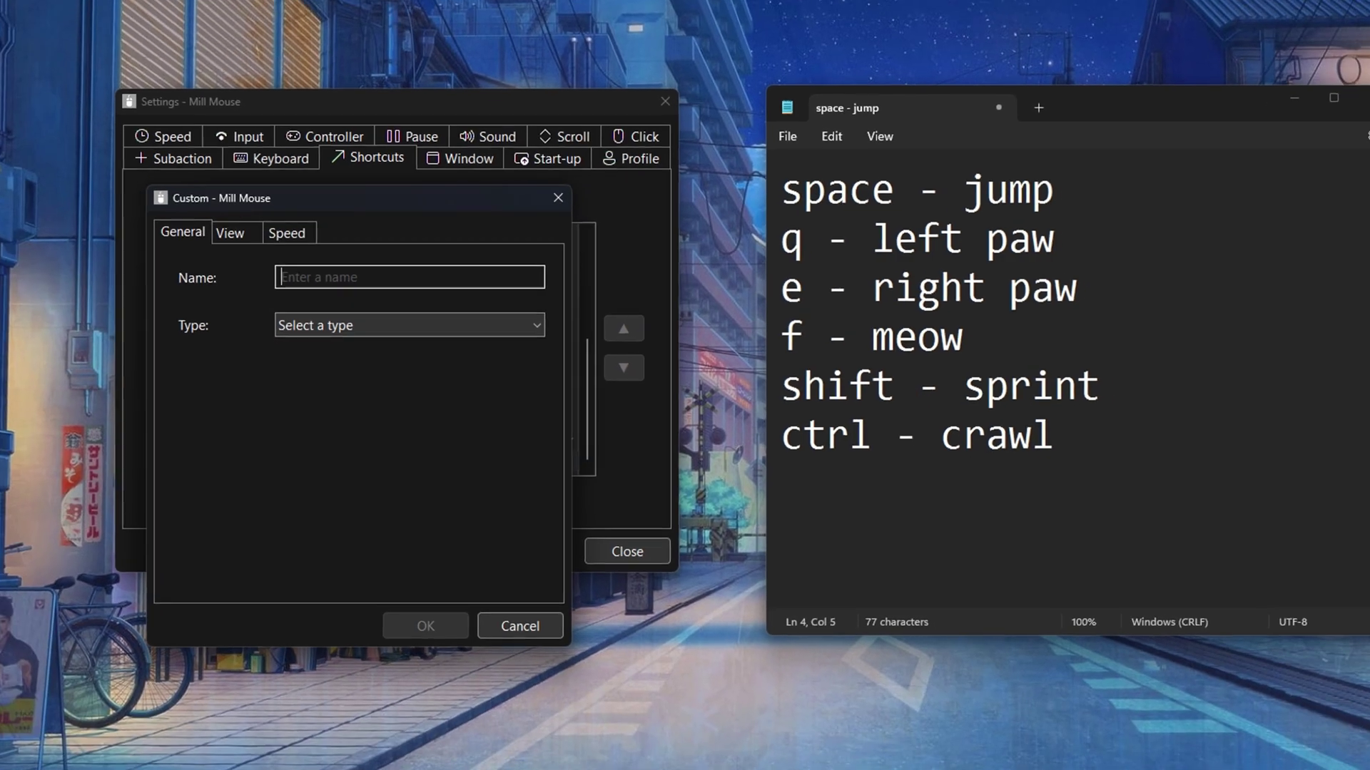
left_click(40, 643)
left_click(146, 645)
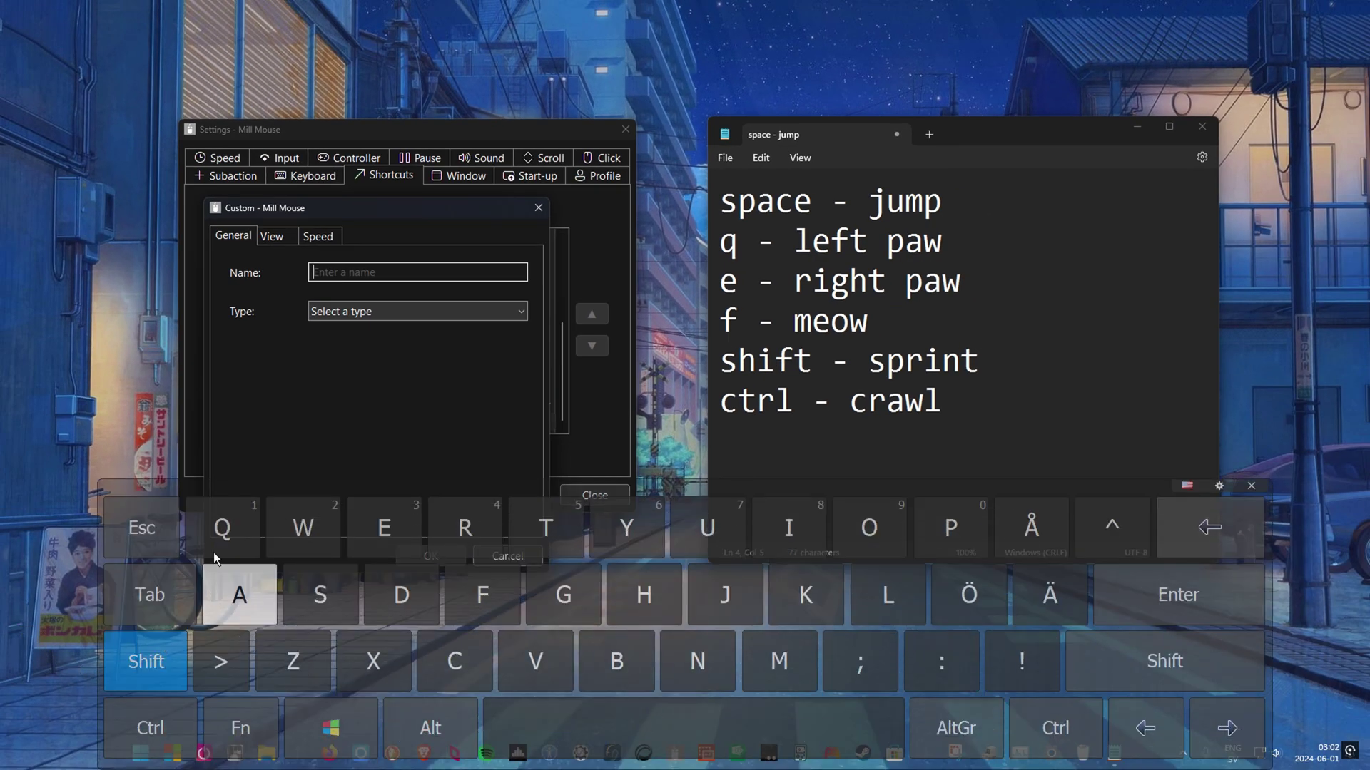
left_click(239, 503)
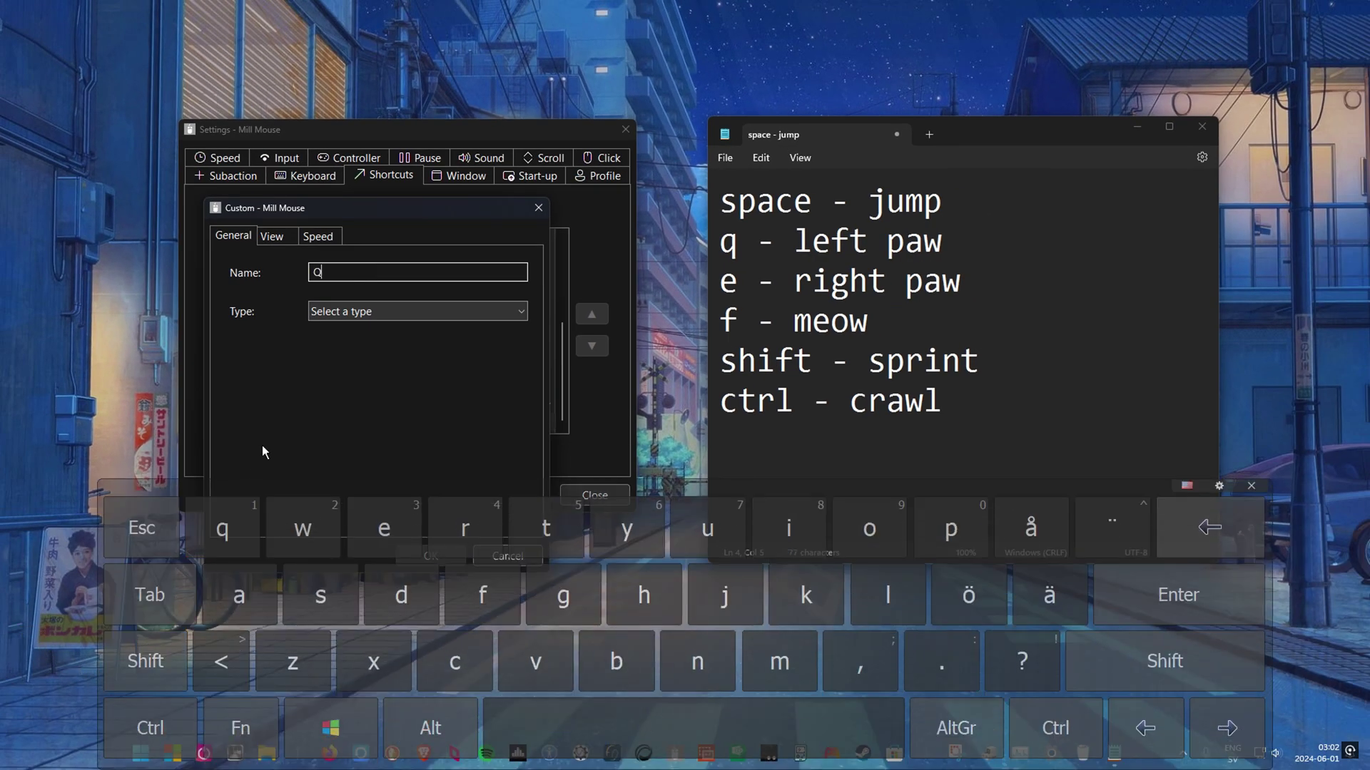
left_click(348, 318)
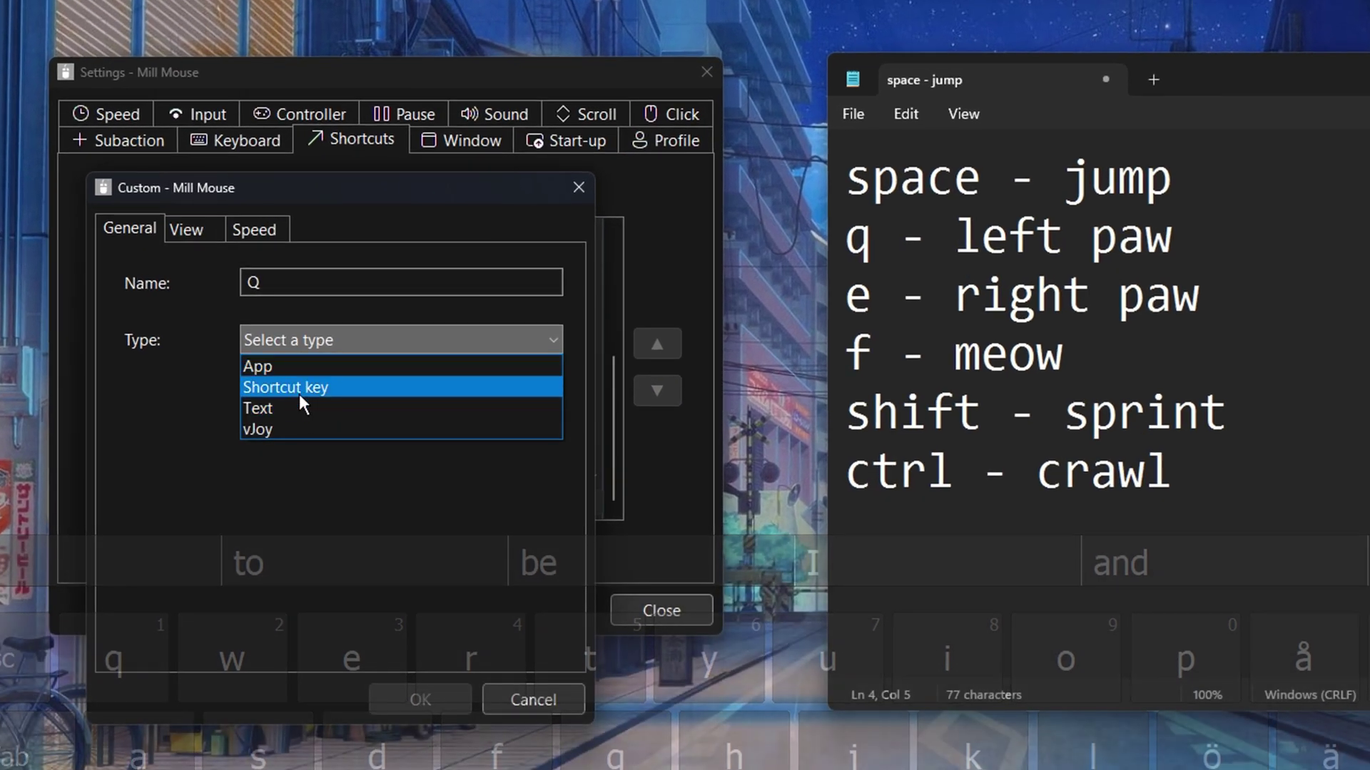
left_click(298, 391)
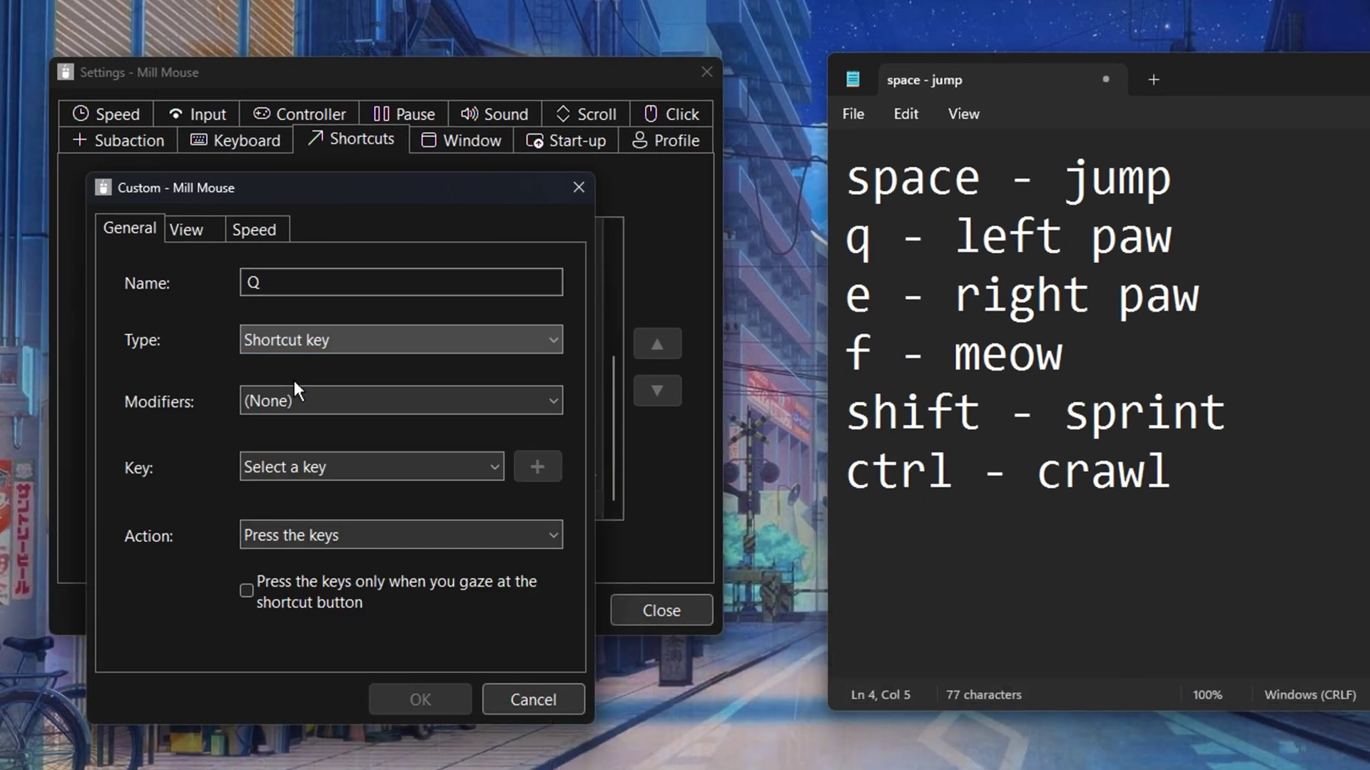
- Assign key Q with the action Hold down the keys, pressed only when you gaze at the shortcut button
left_click(292, 473)
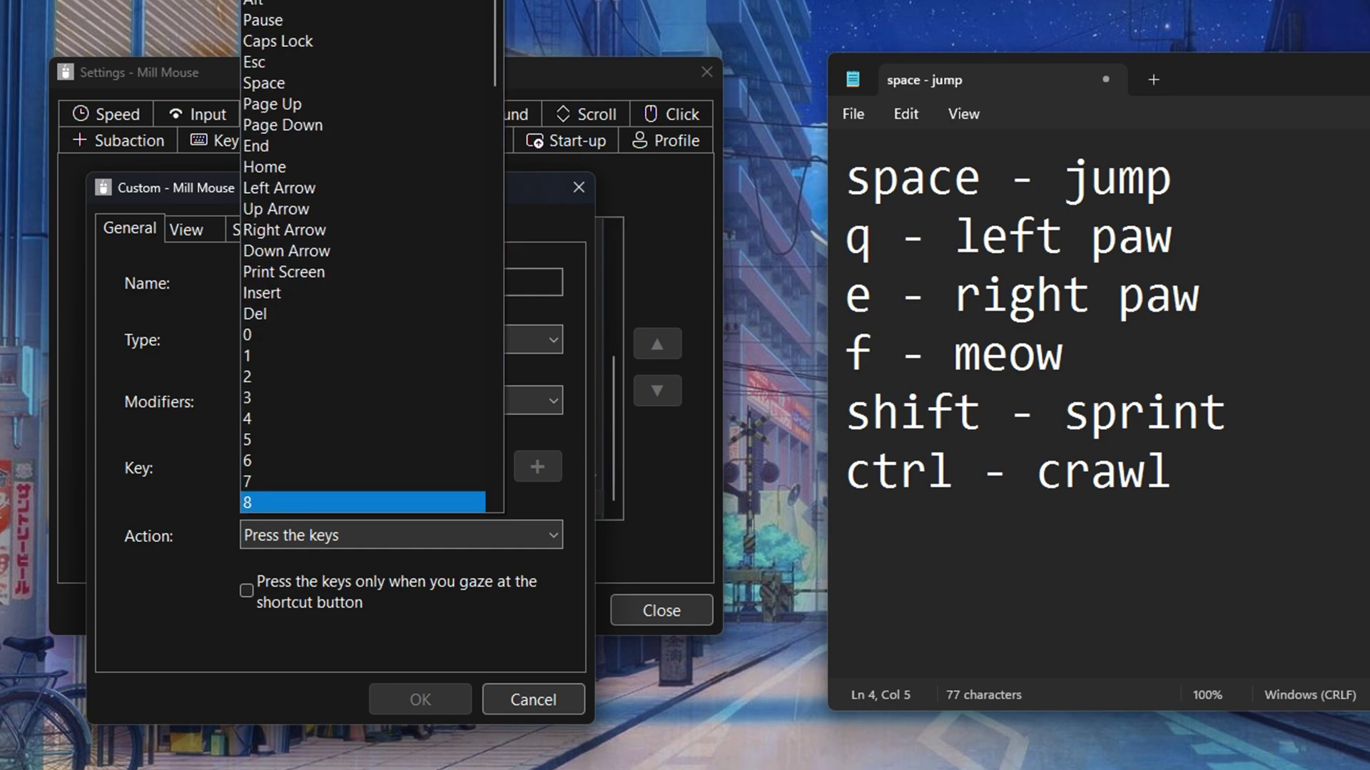
left_click(93, 664)
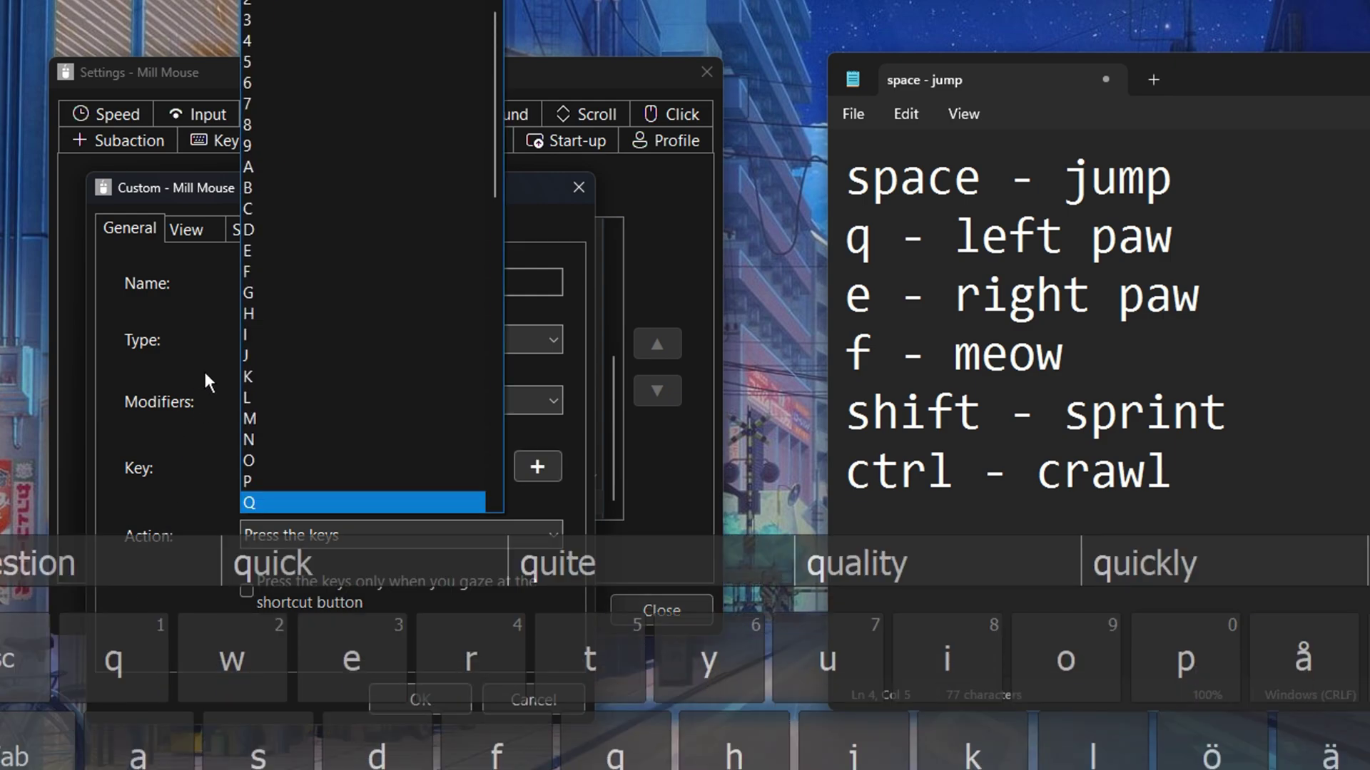
left_click(288, 502)
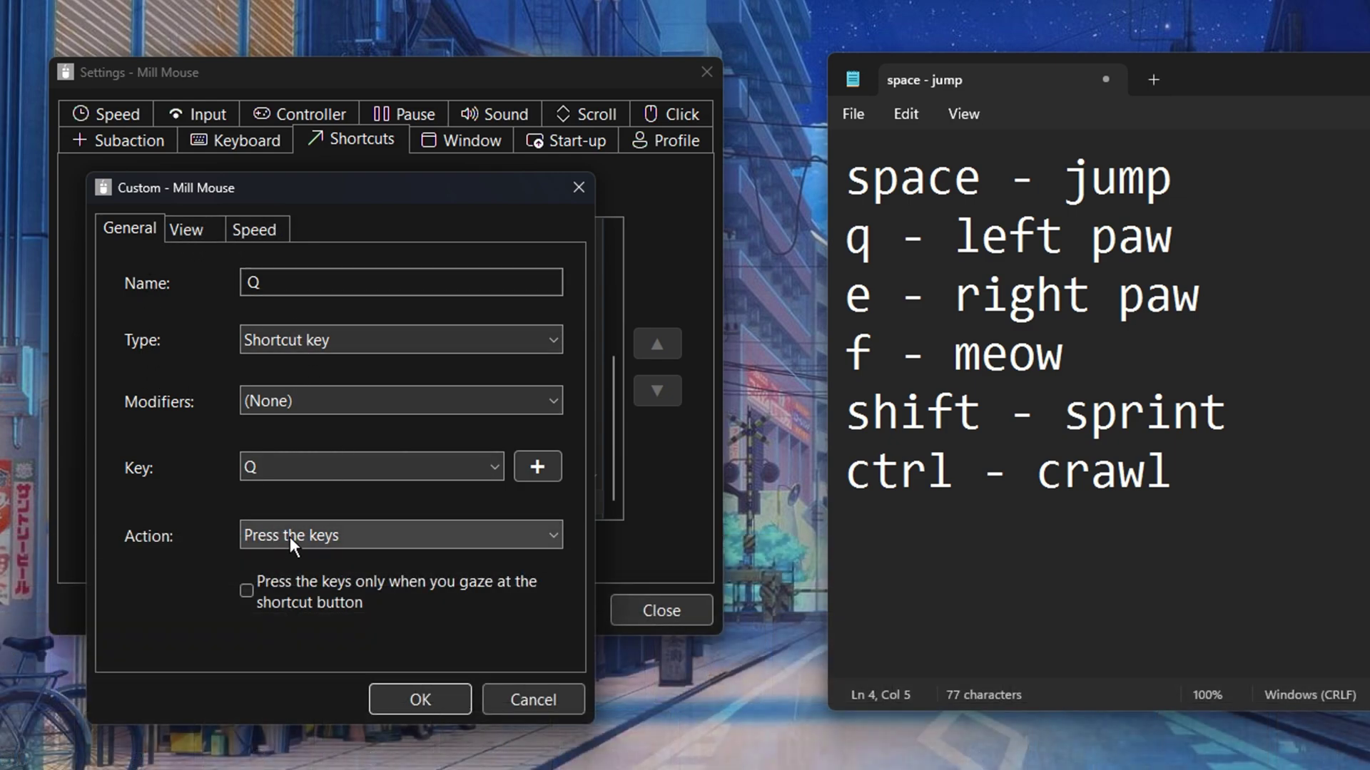
left_click(290, 536)
left_click(319, 576)
left_click(316, 594)
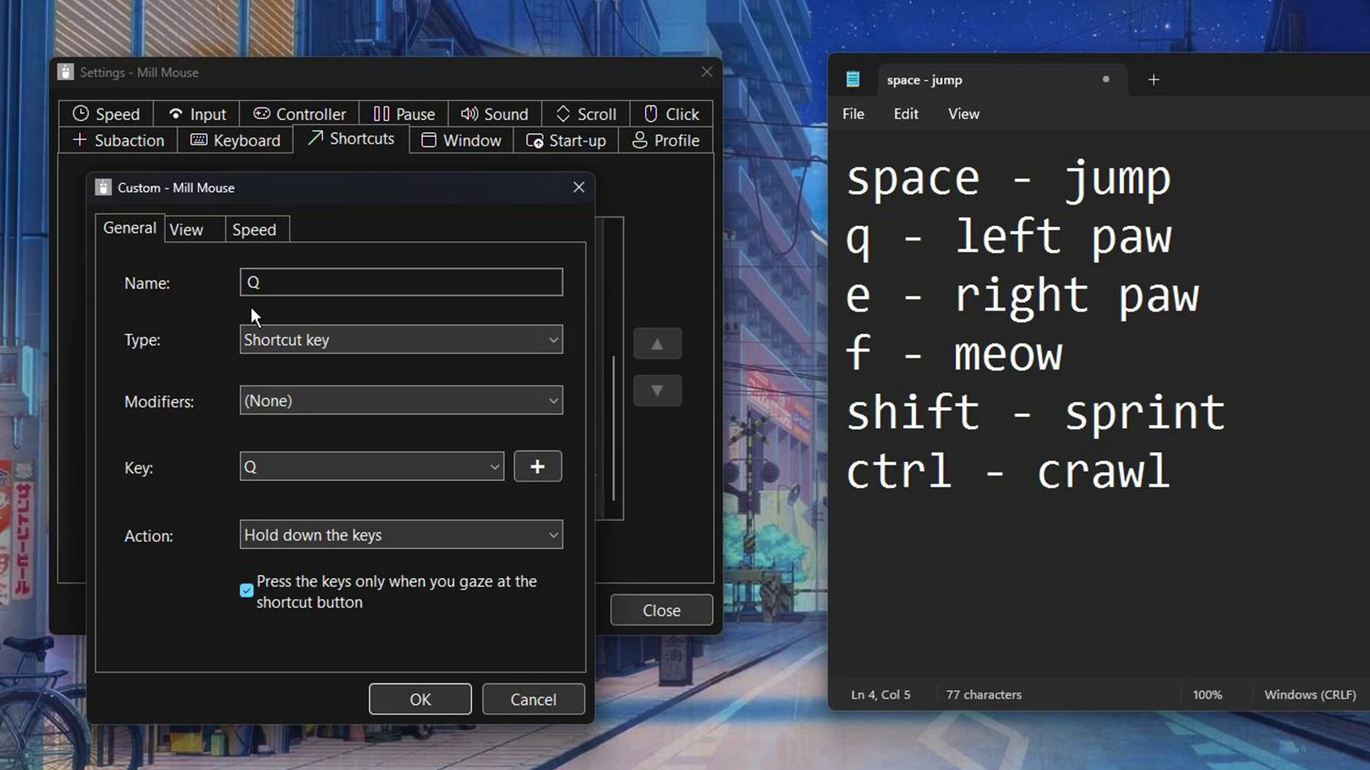
- Give the Q shortcut a custom click interval at the Short end and save the shortcut
left_click(267, 222)
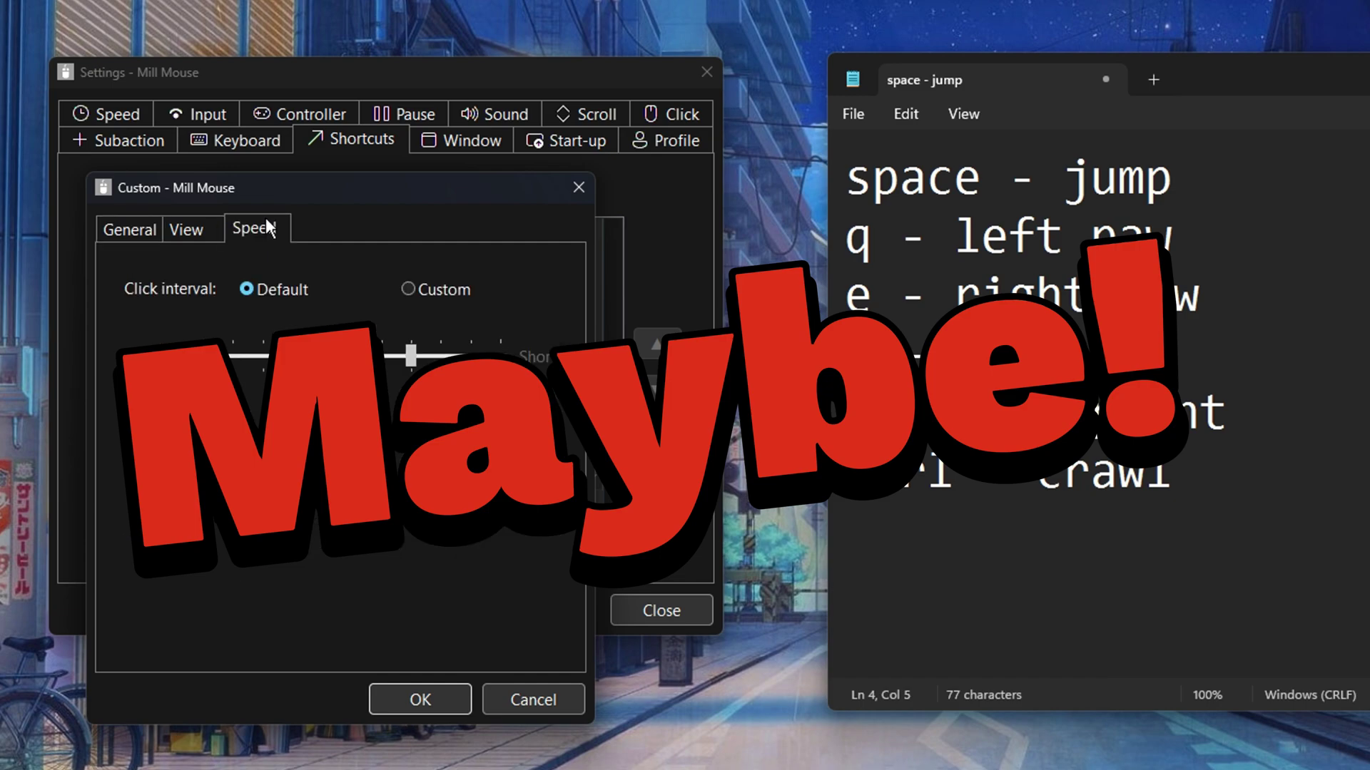
left_click(422, 289)
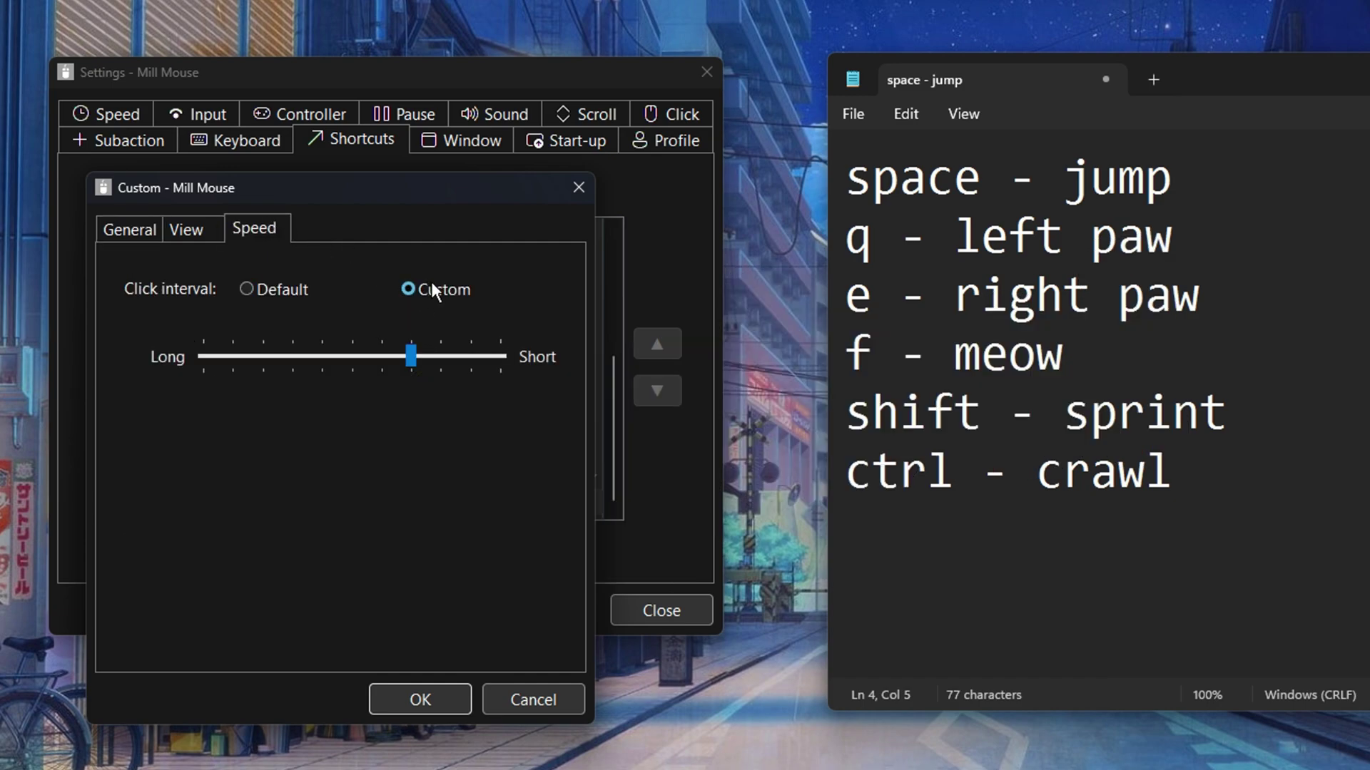
left_click(499, 353)
left_click(499, 353)
left_click(414, 698)
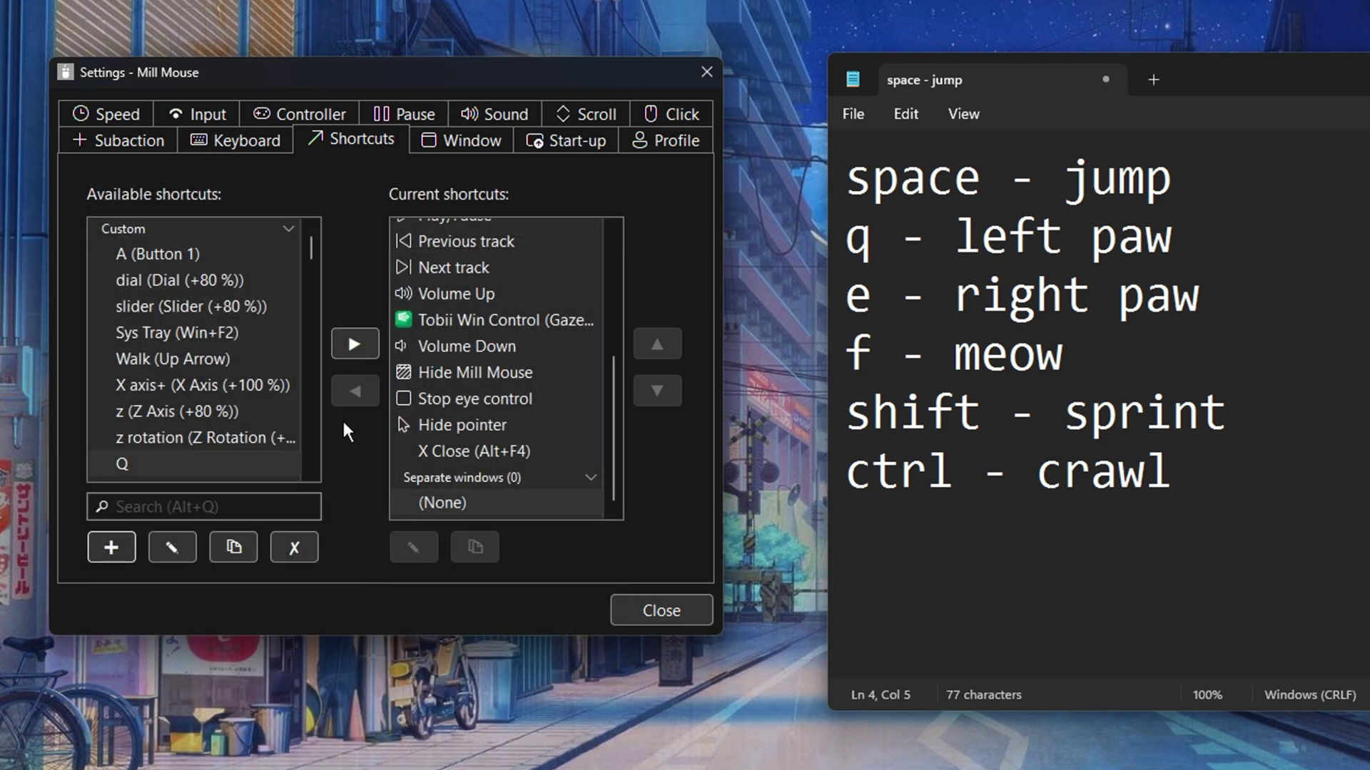
- Add the Q shortcut to the separate windows and duplicate it there under the name E
left_click(244, 465)
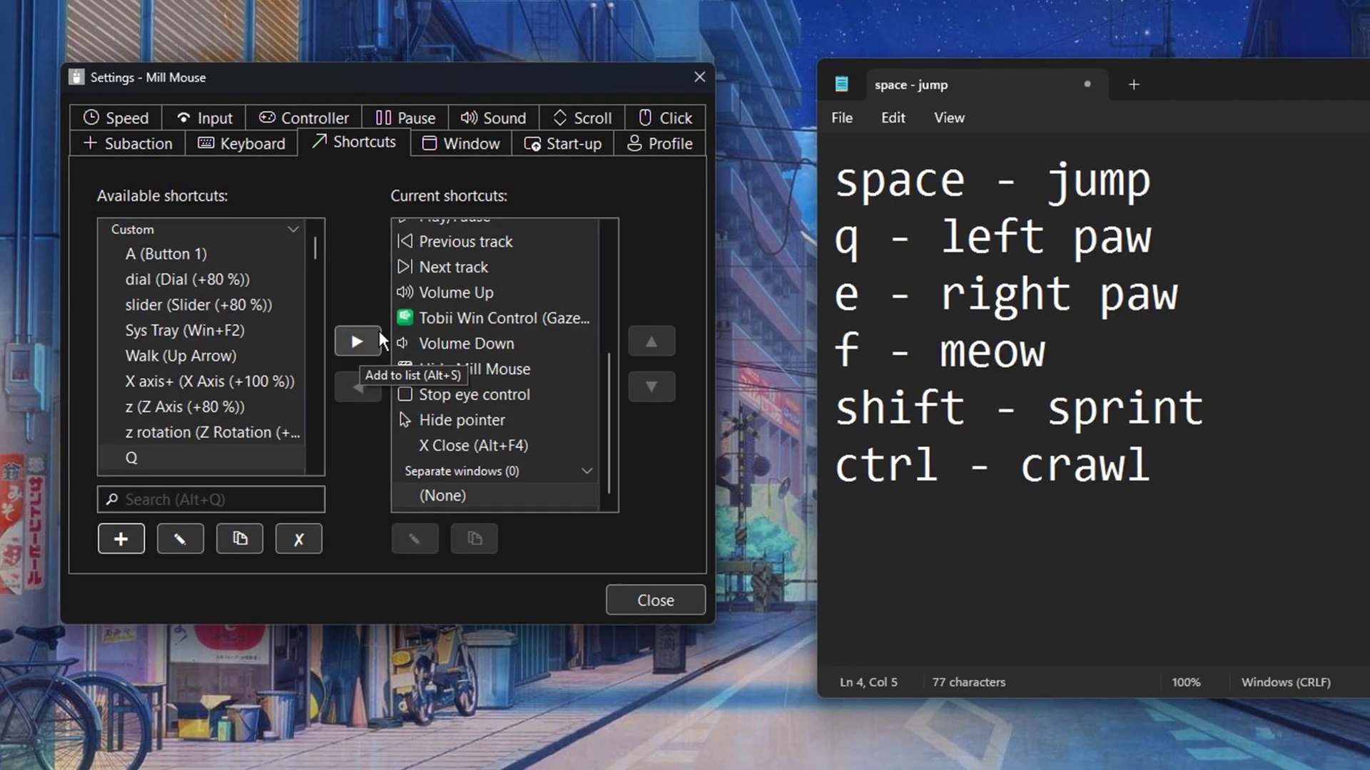
left_click(371, 344)
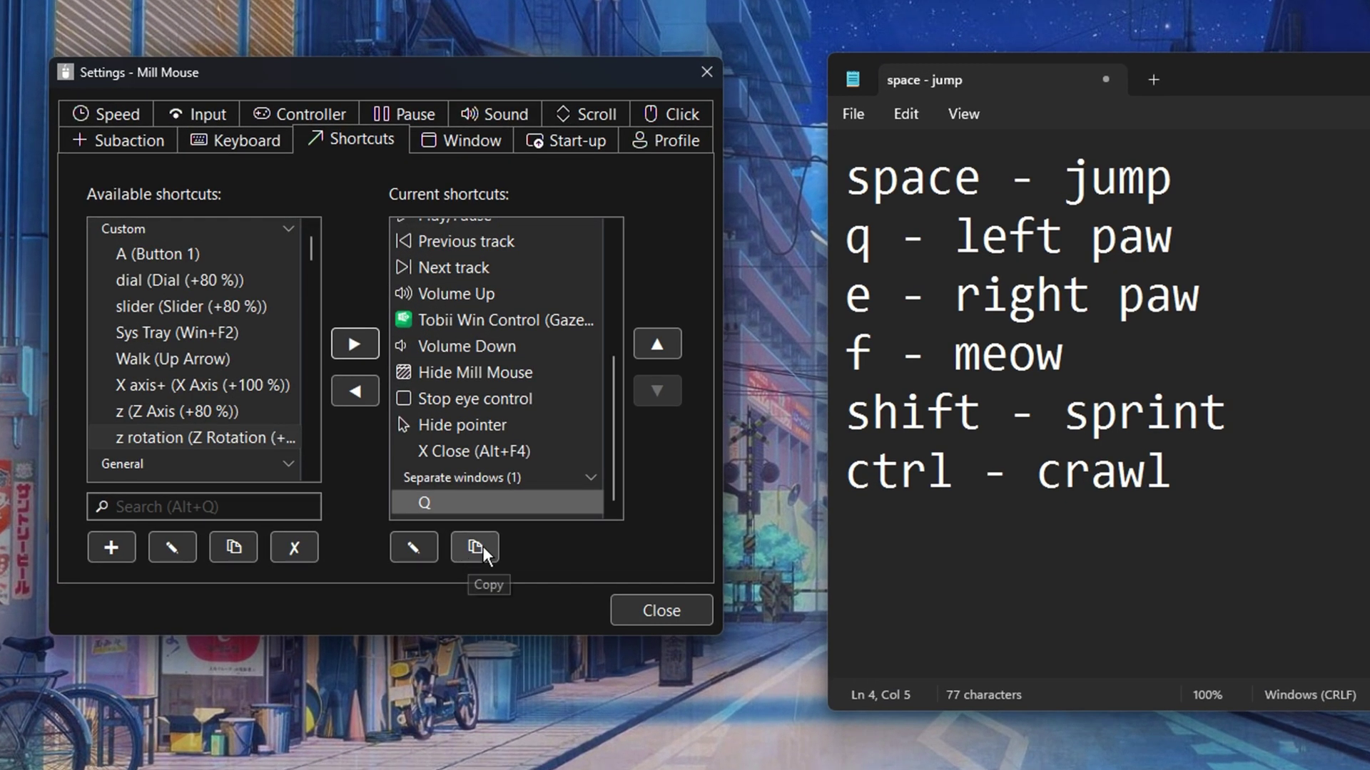
left_click(475, 547)
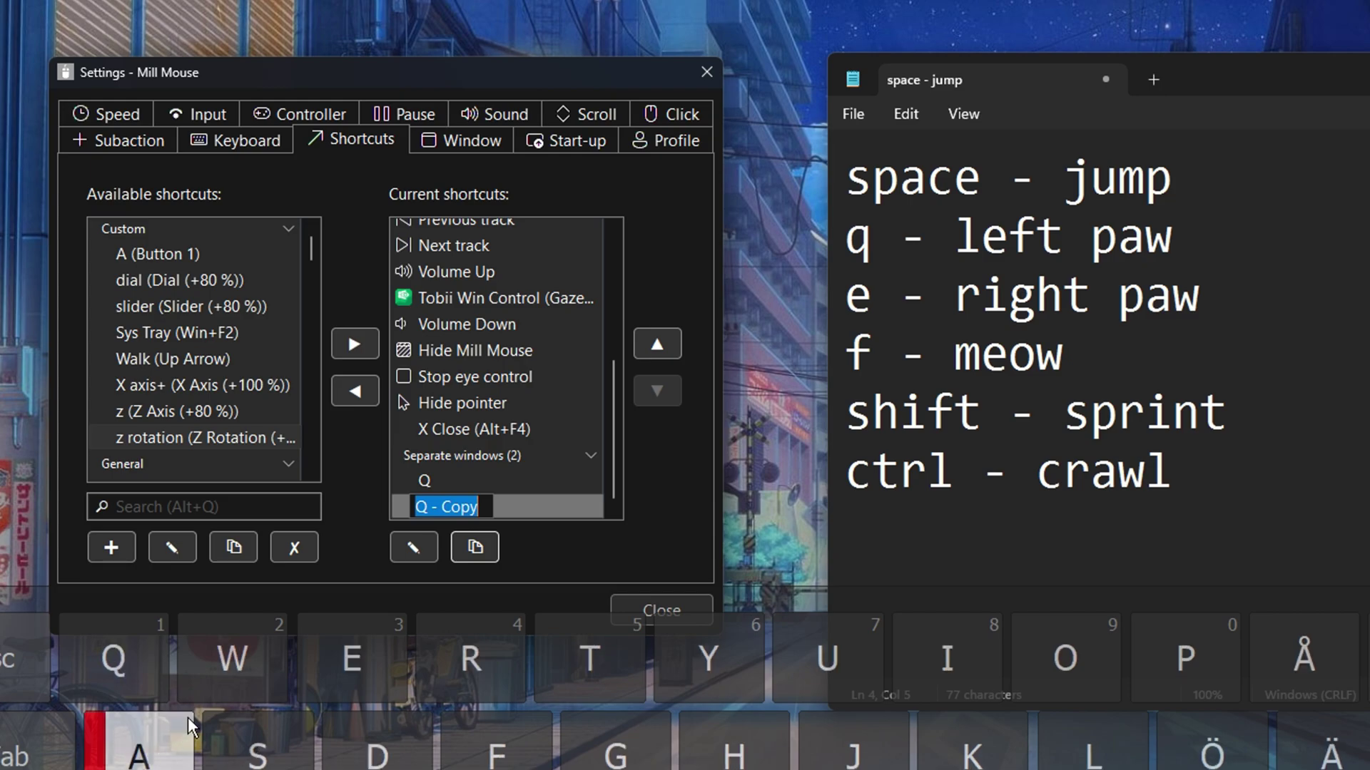
left_click(362, 642)
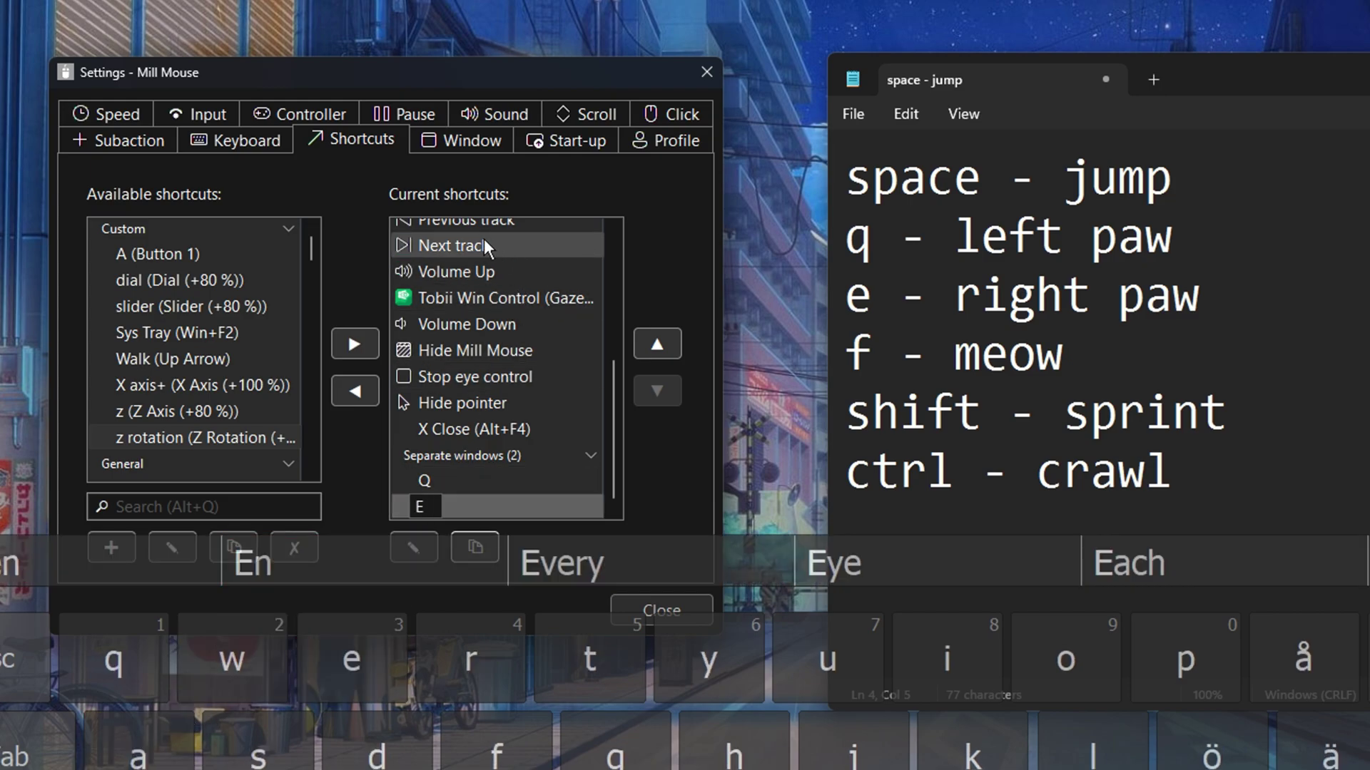
key("Return")
left_click(458, 508)
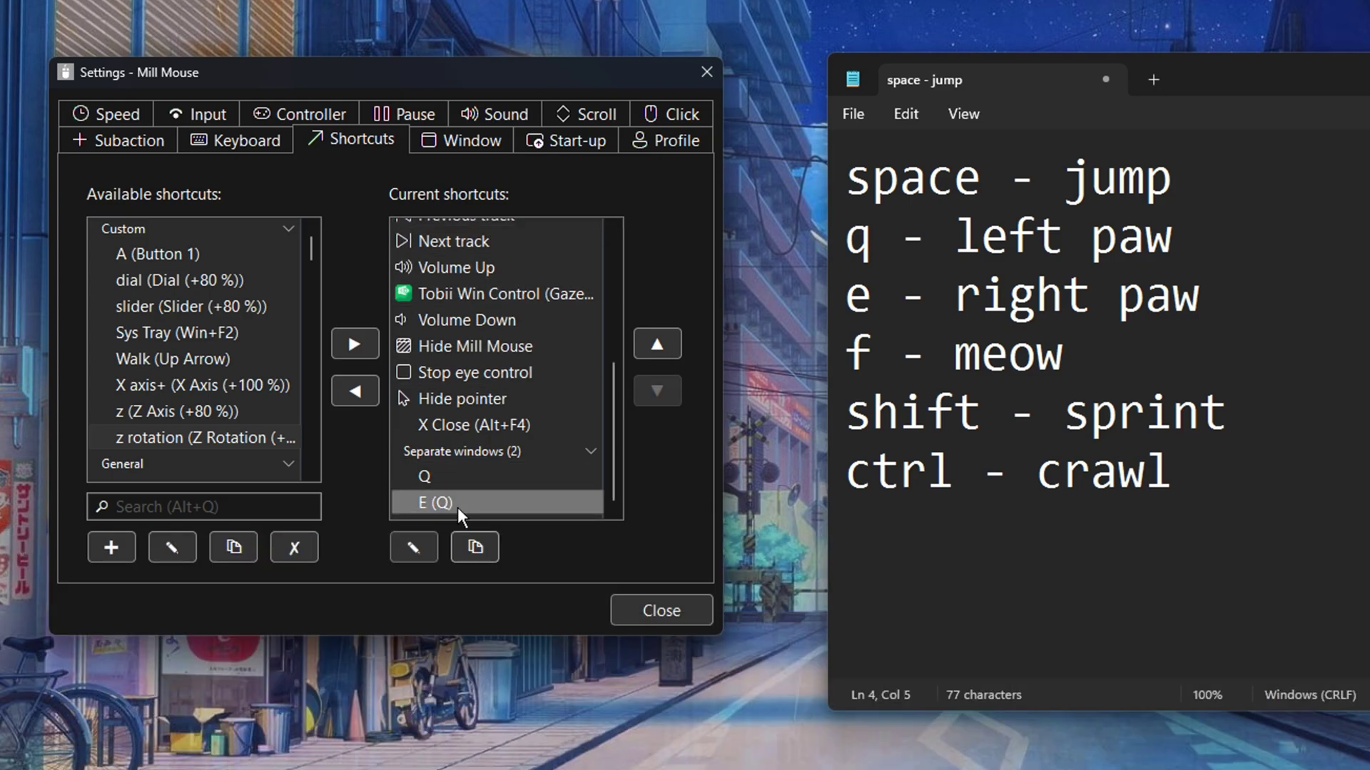
- Set the E shortcut's key to E, apply it, check its click interval, and save the shortcut
left_click(413, 547)
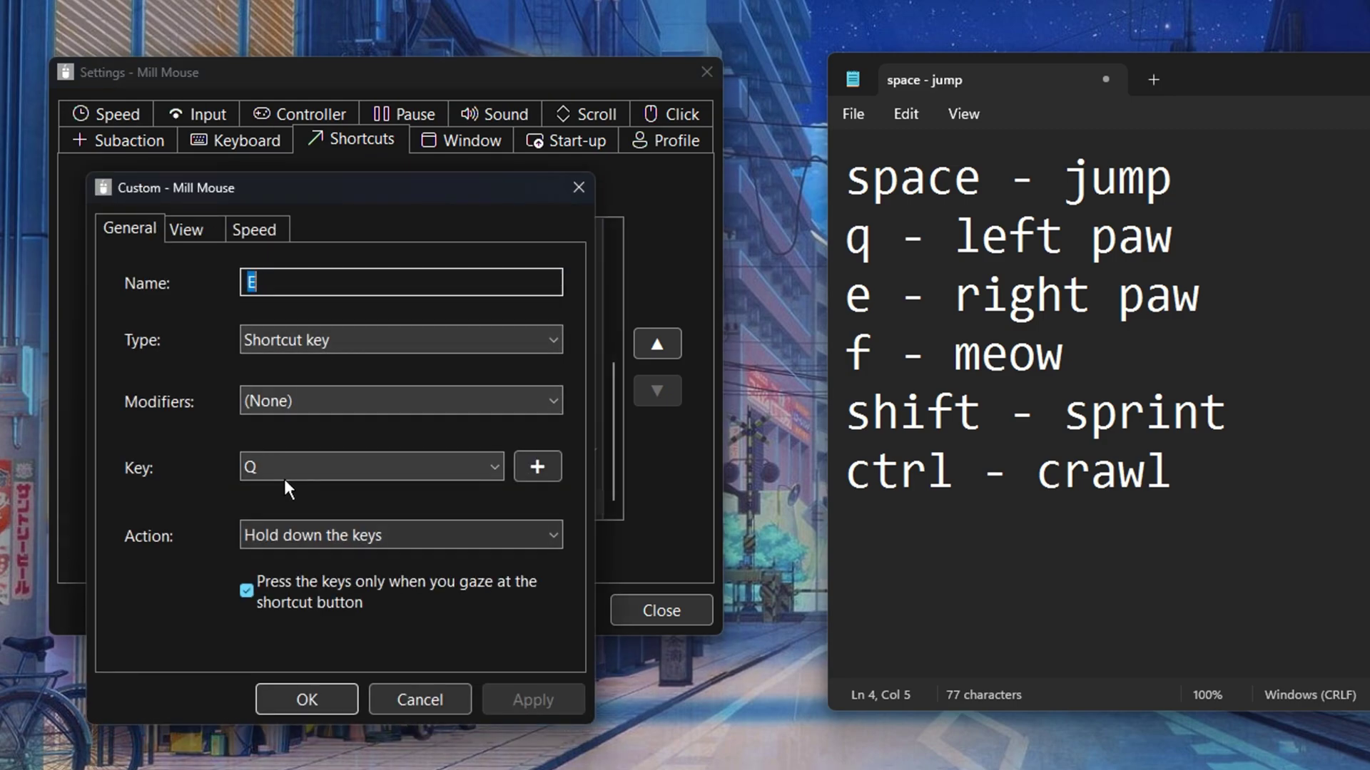
left_click(289, 470)
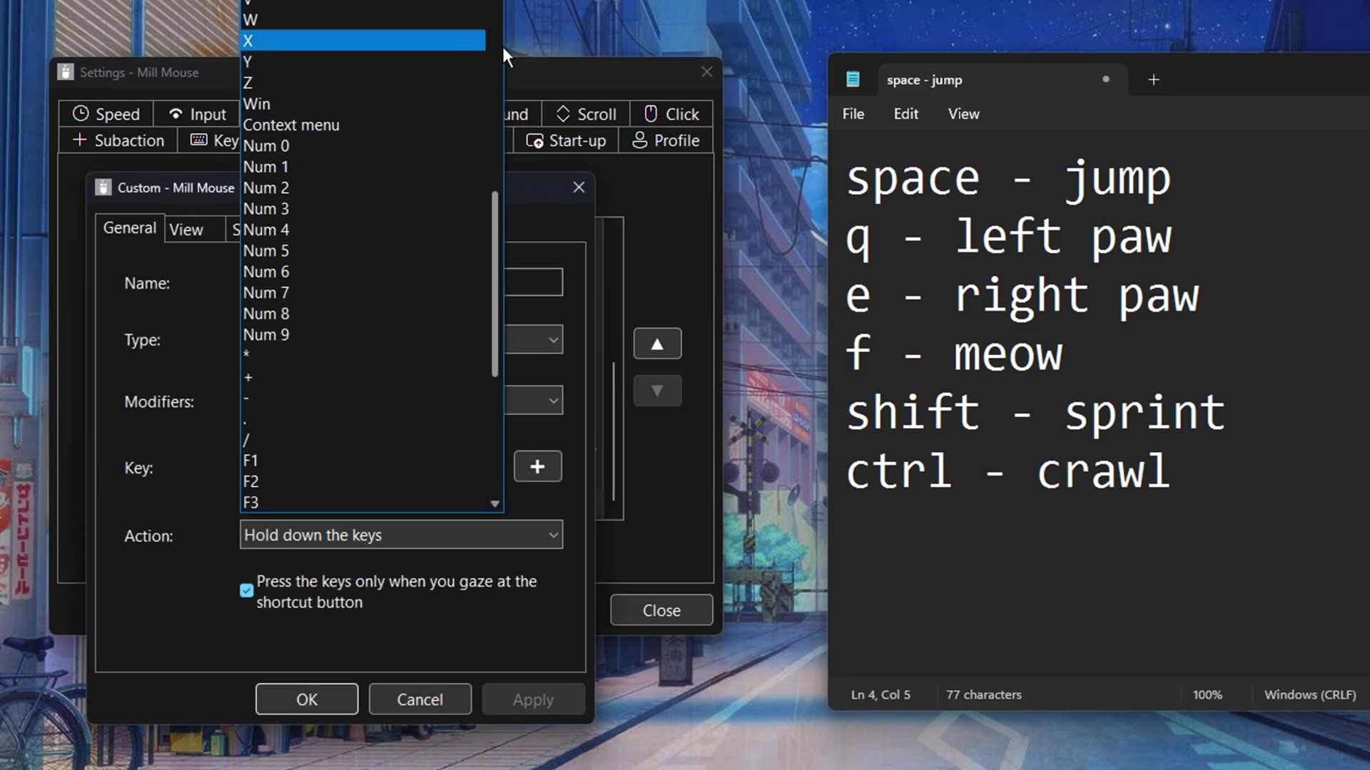
scroll(502, 44, "up", 10)
left_click(277, 257)
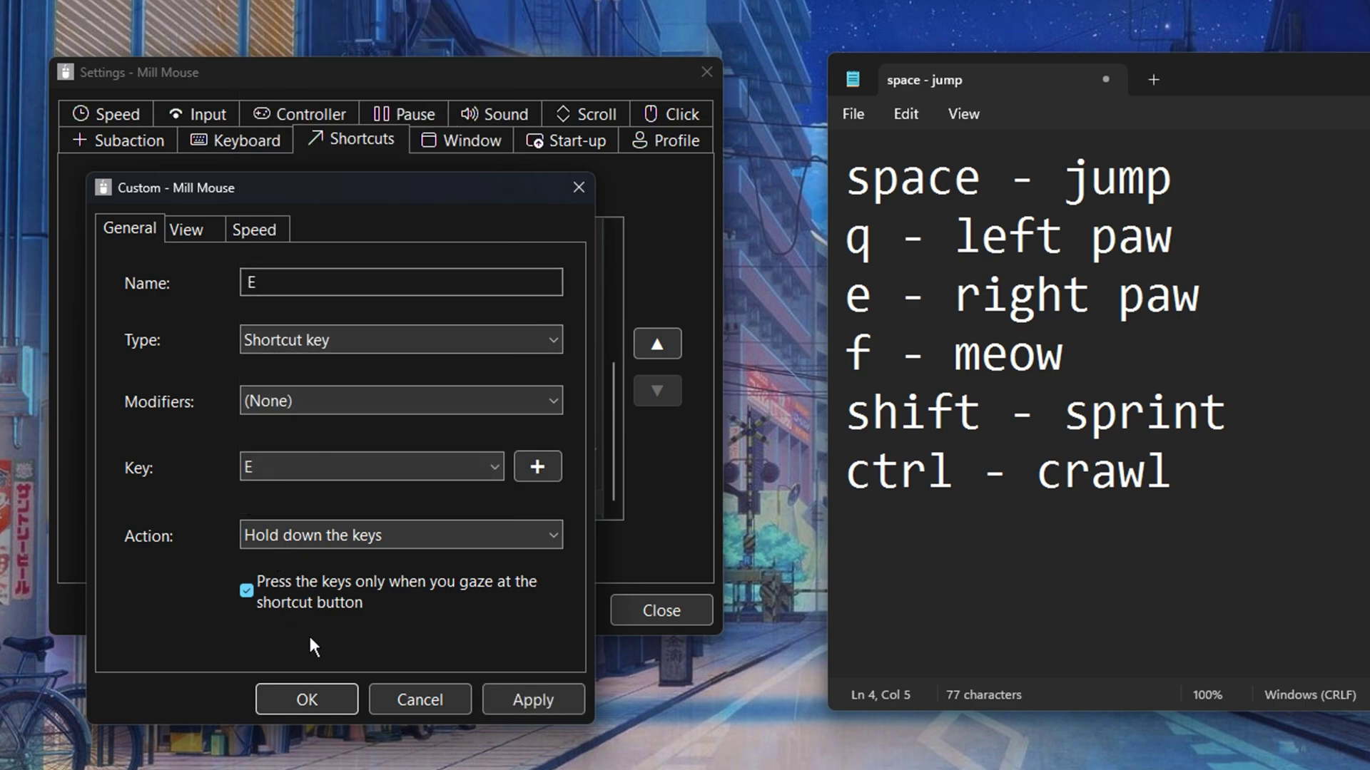
left_click(542, 698)
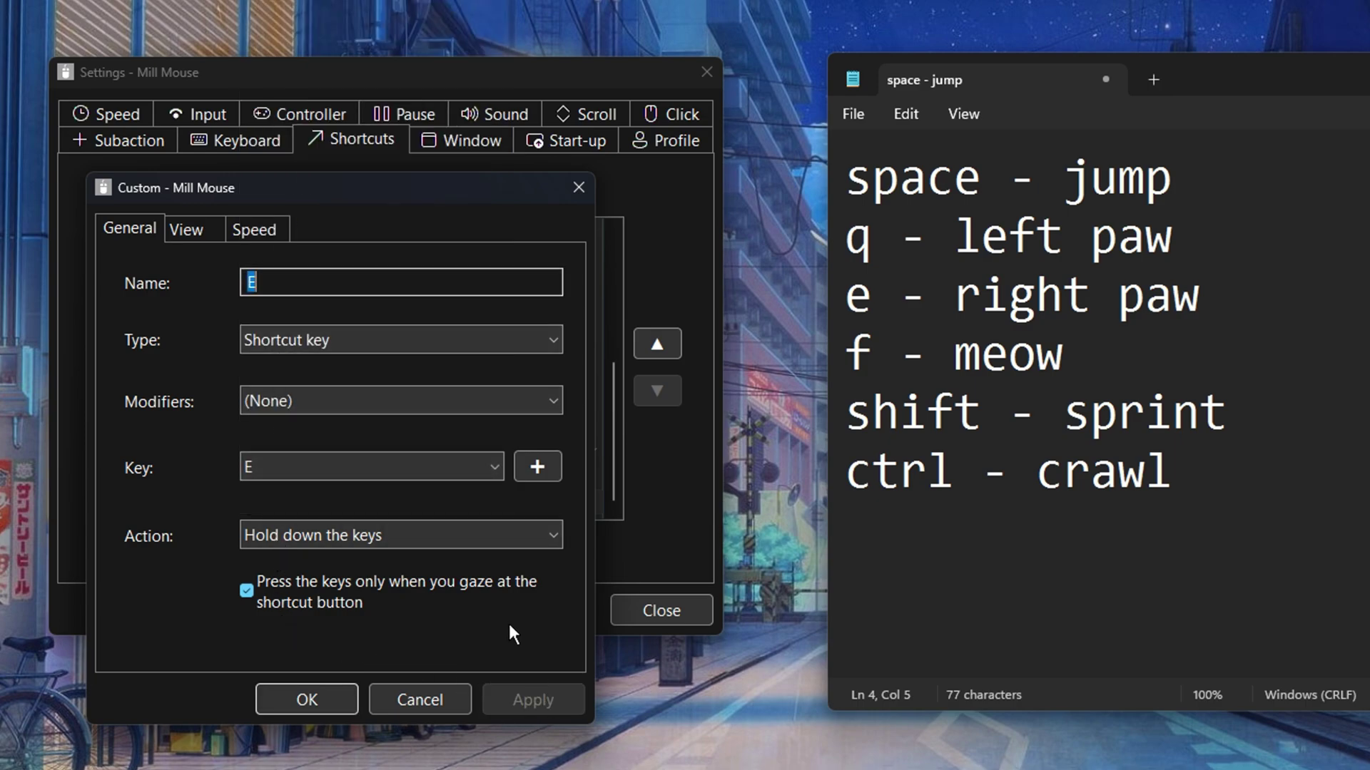
left_click(265, 229)
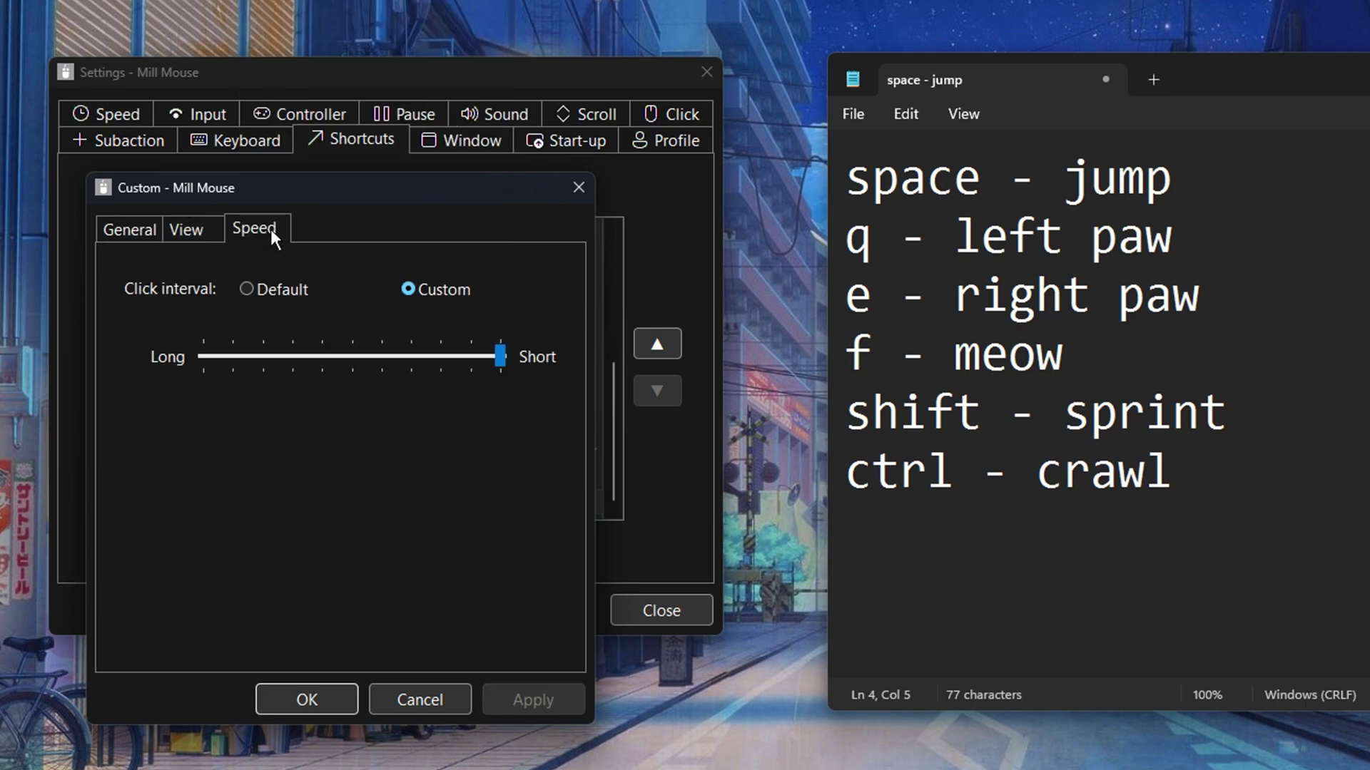
left_click(321, 696)
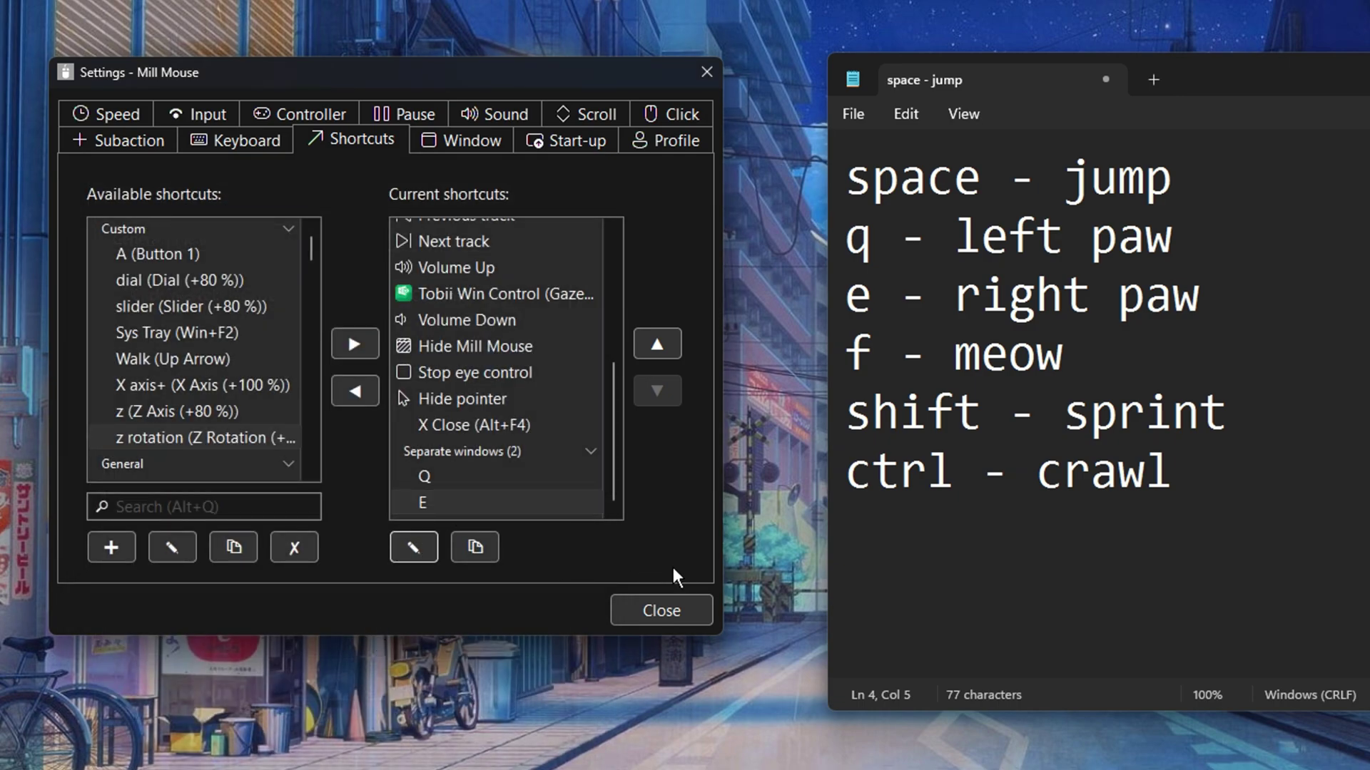
- Duplicate the E shortcut in the separate windows and name the copy F
left_click(472, 548)
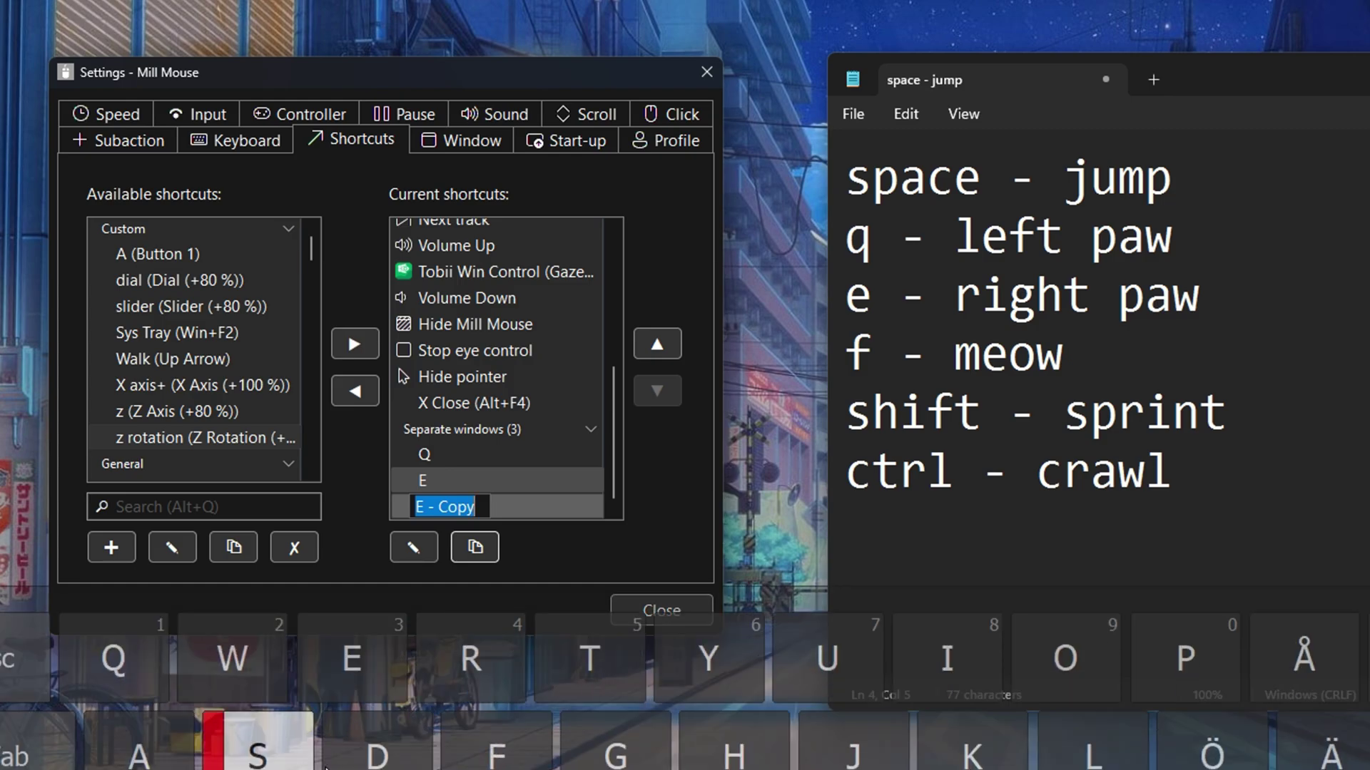
type("F")
key("Return")
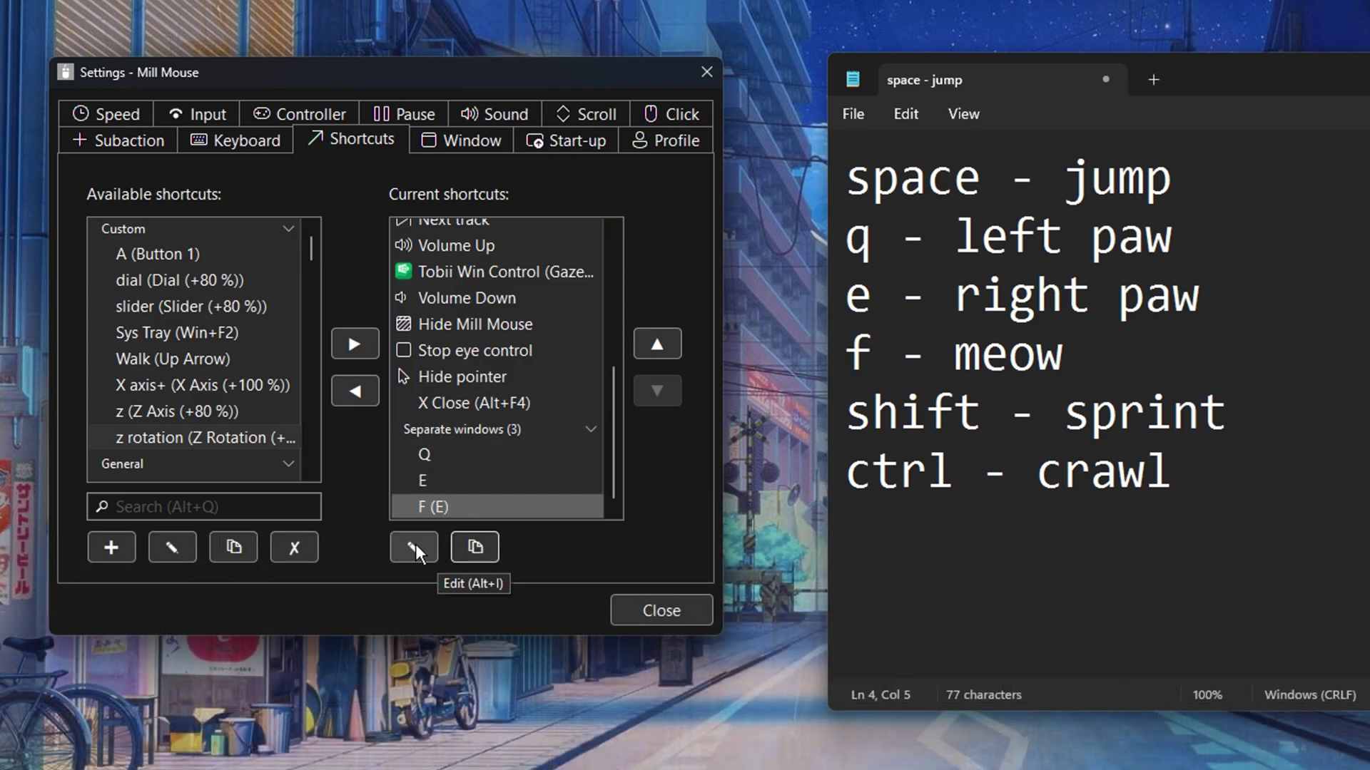
- Set the F shortcut's key to F, apply the change, and save the shortcut
left_click(413, 548)
left_click(456, 470)
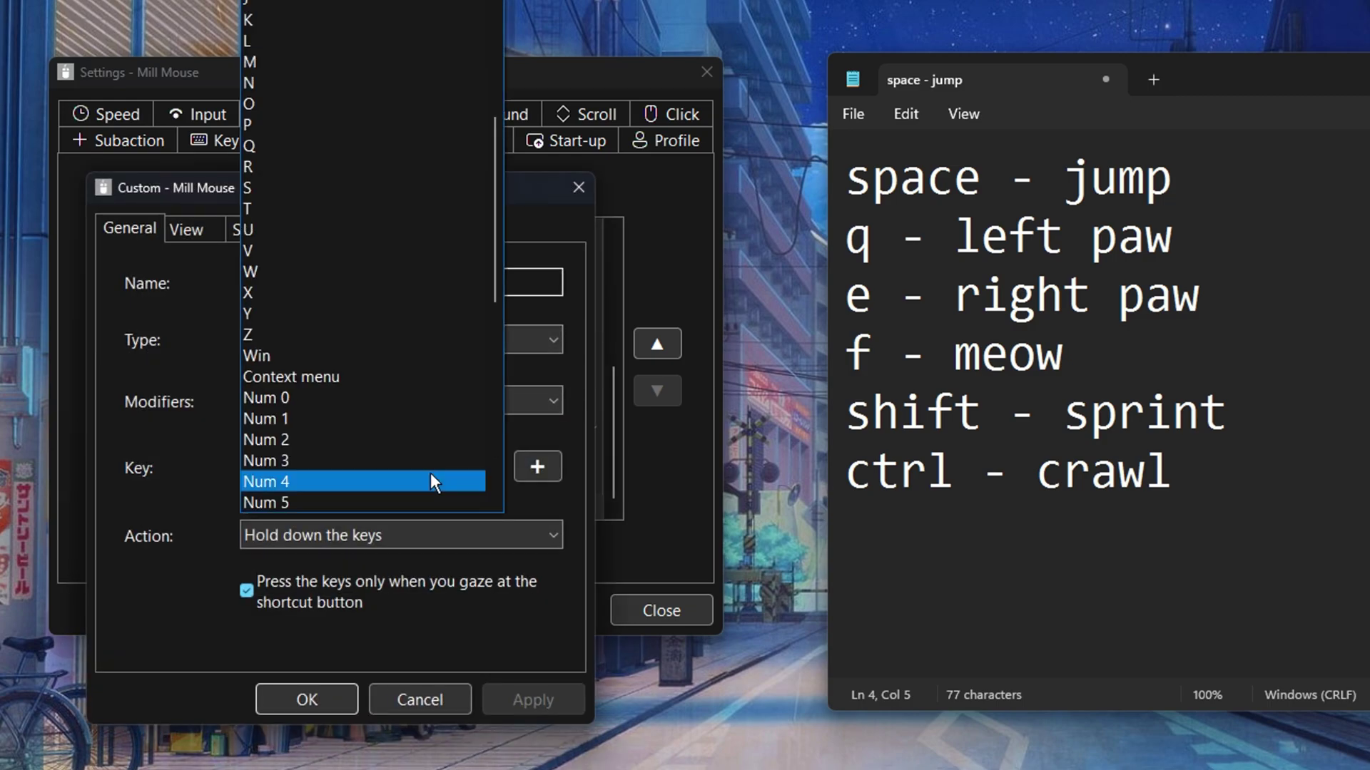
left_click(342, 0)
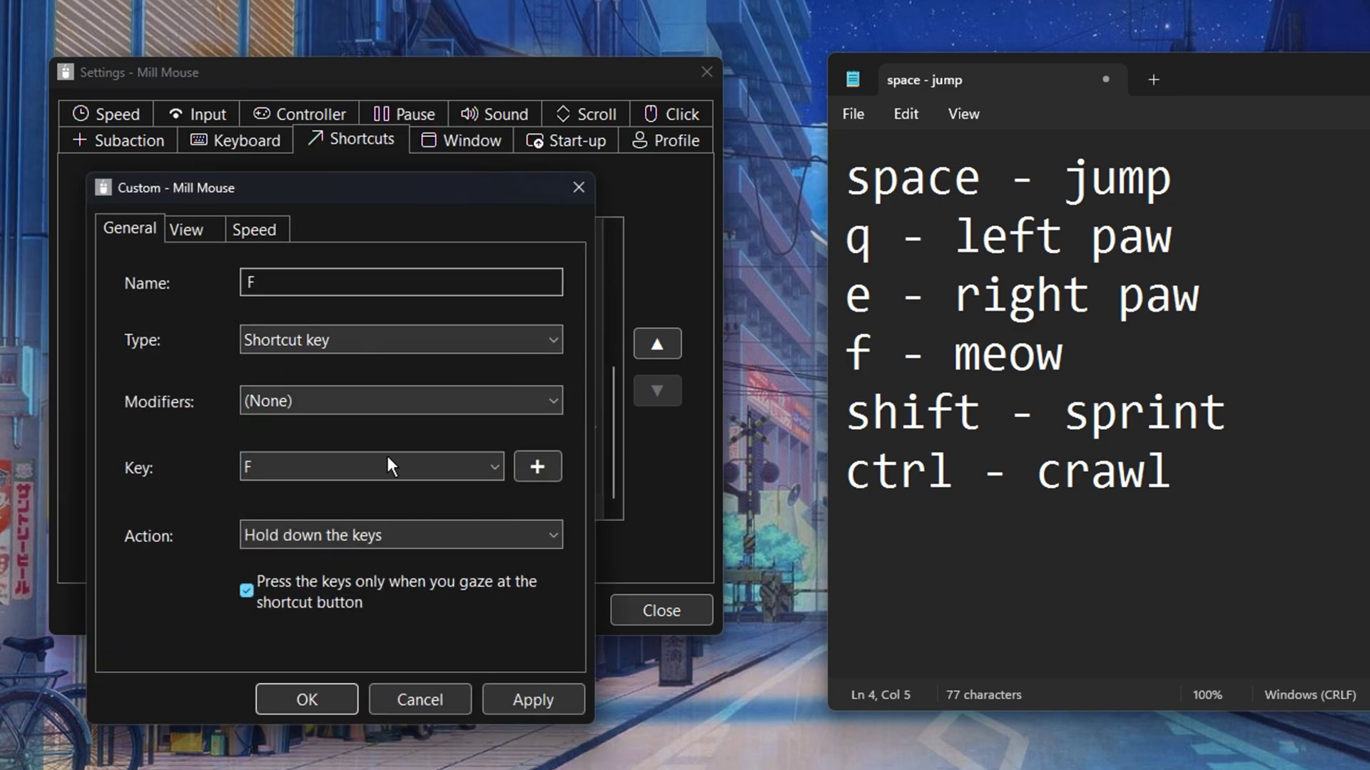
left_click(533, 699)
left_click(307, 700)
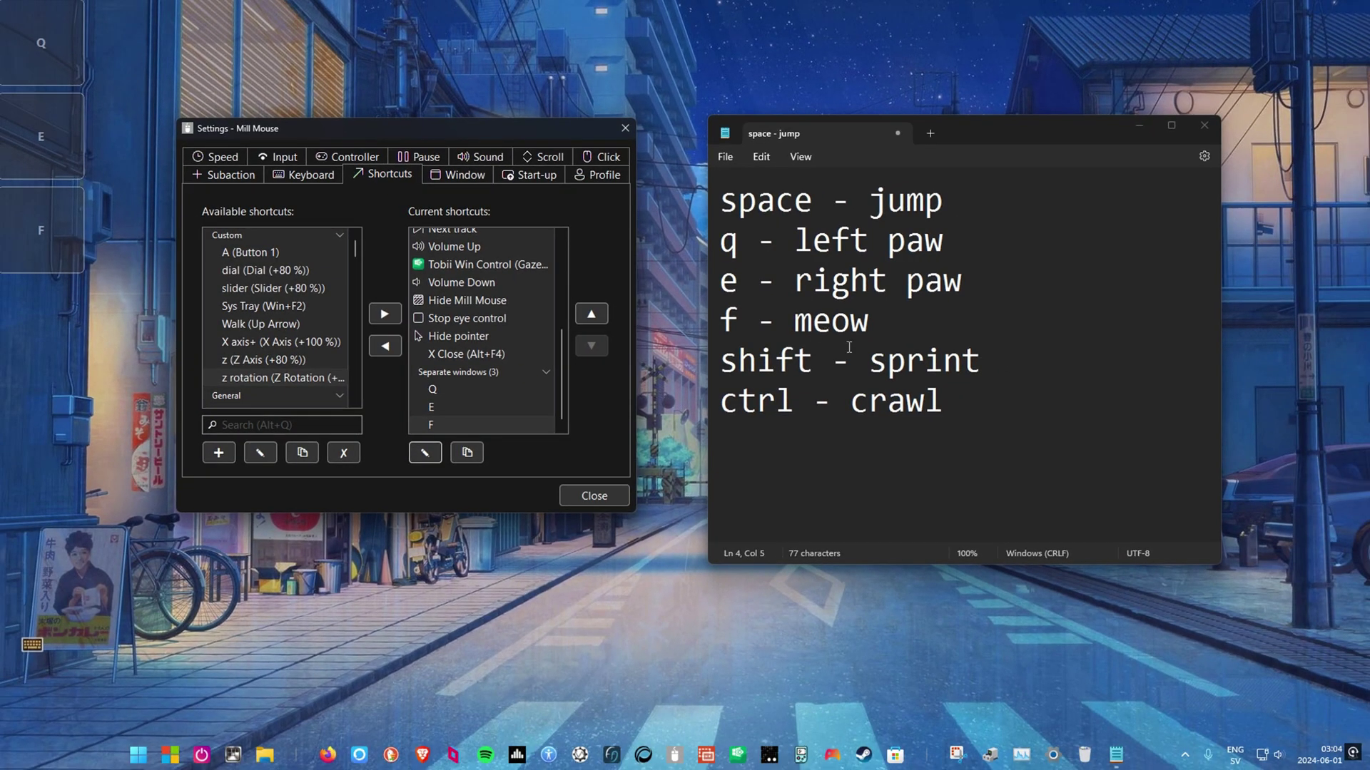
- Move the F and Q shortcut buttons away from the desktop's edge and enlarge the Q button, shifting the settings window clear of it
left_click_drag(55, 217, 870, 409)
left_click_drag(70, 40, 283, 65)
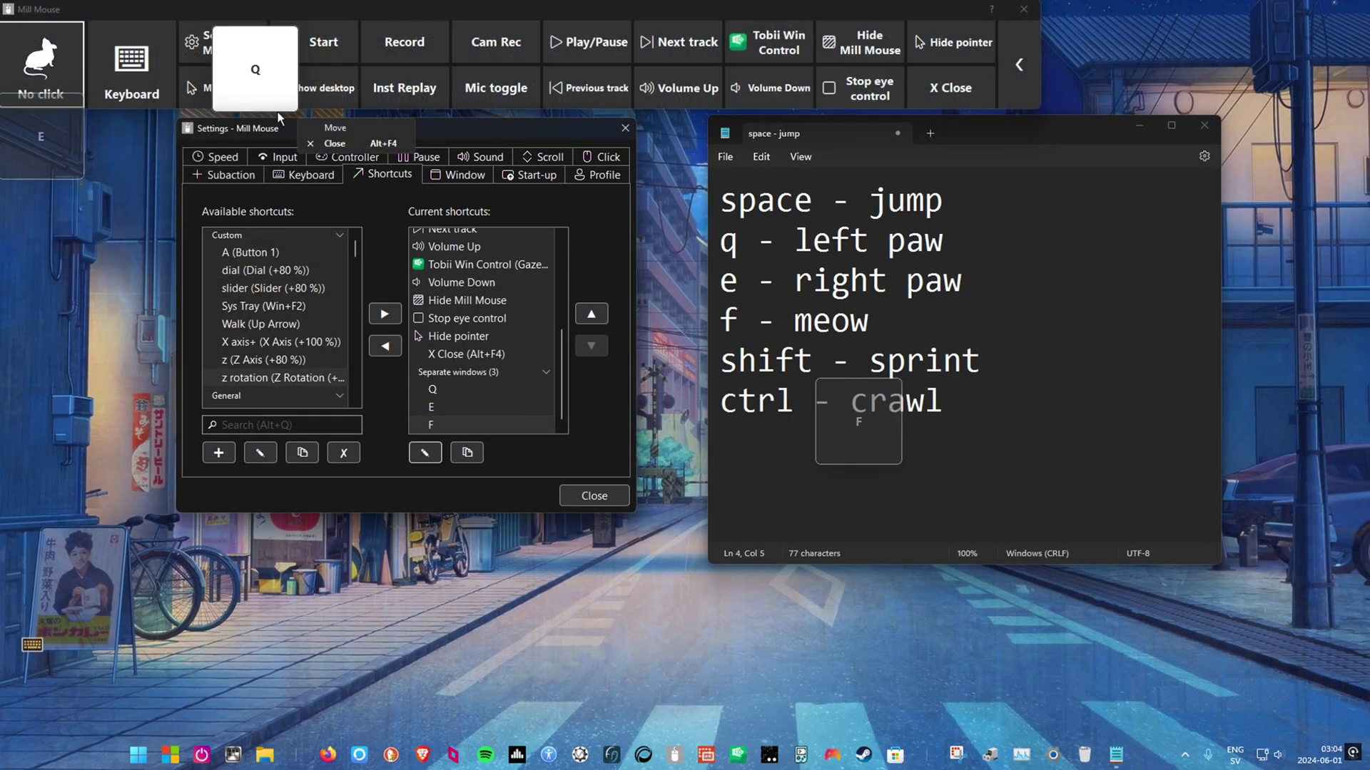
left_click(366, 158)
left_click_drag(346, 123, 415, 203)
left_click_drag(386, 113, 344, 109)
- Place the E button in the desktop's upper-right area, then enlarge the F button and move it to the lower-right edge
left_click_drag(29, 119, 1166, 104)
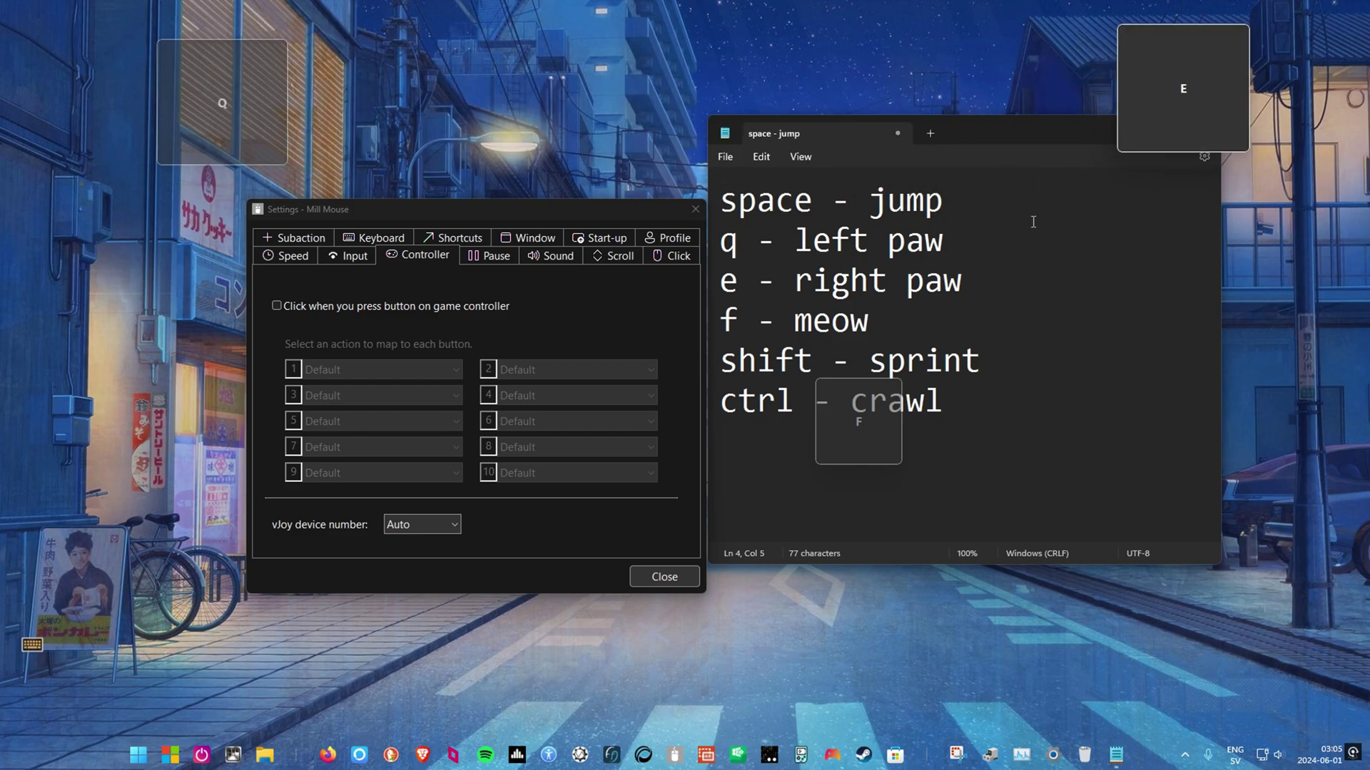
left_click_drag(902, 464, 978, 520)
left_click_drag(978, 415, 1324, 607)
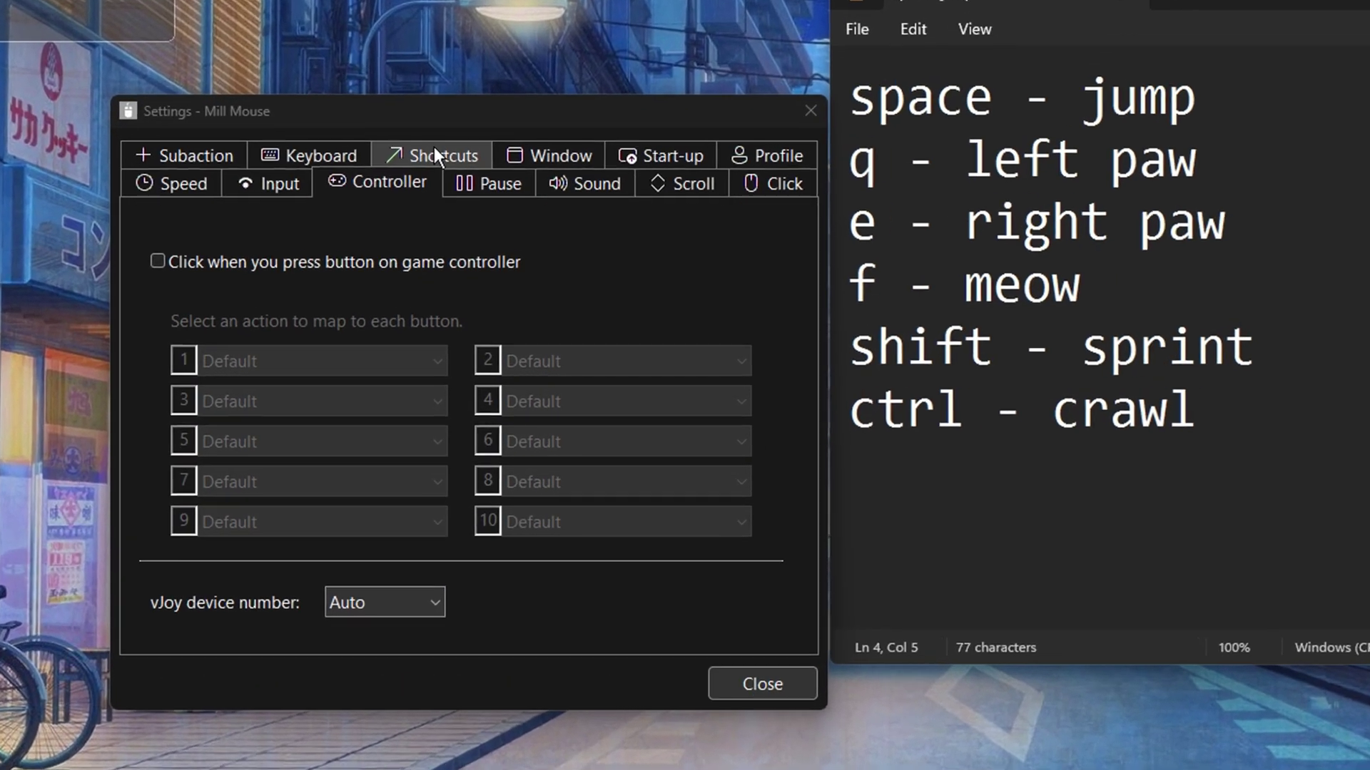
- Duplicate the F shortcut in the separate windows and rename the copy /\
left_click(454, 238)
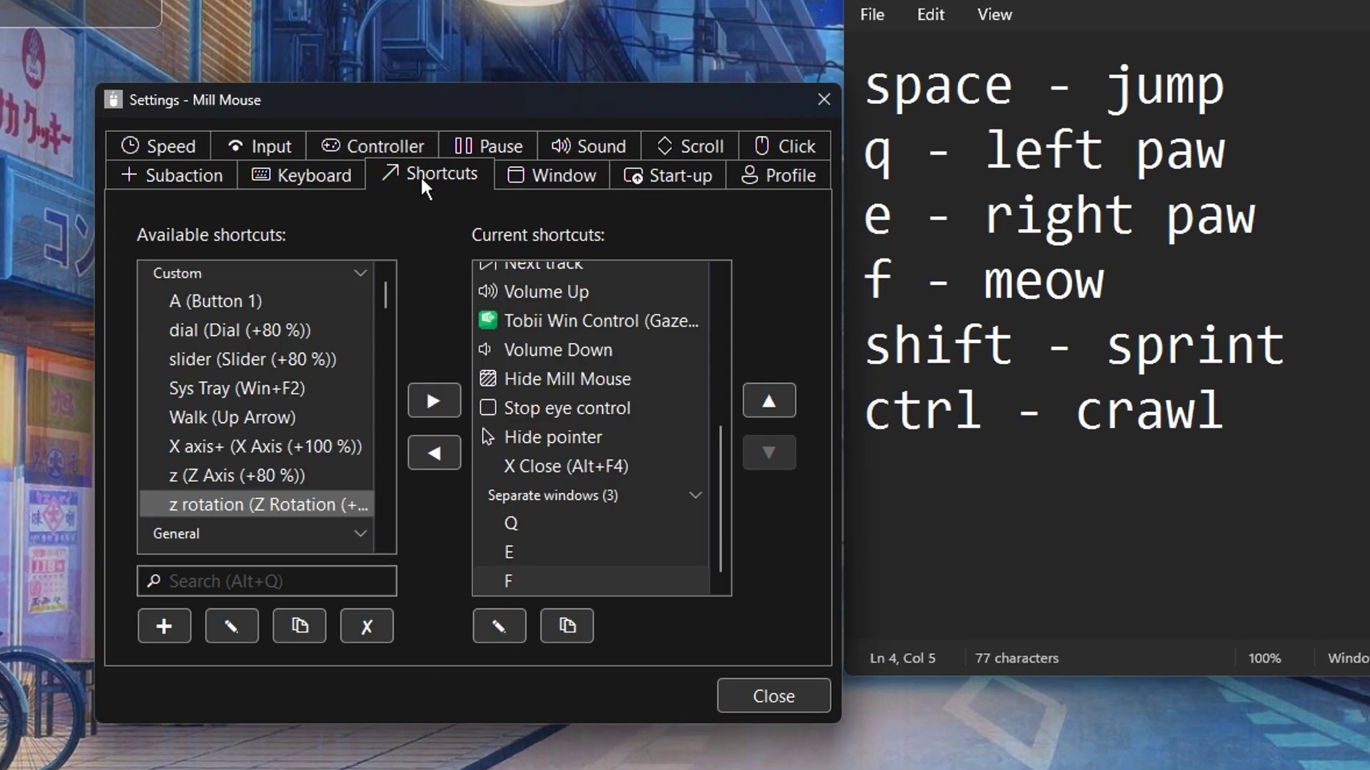
left_click(567, 626)
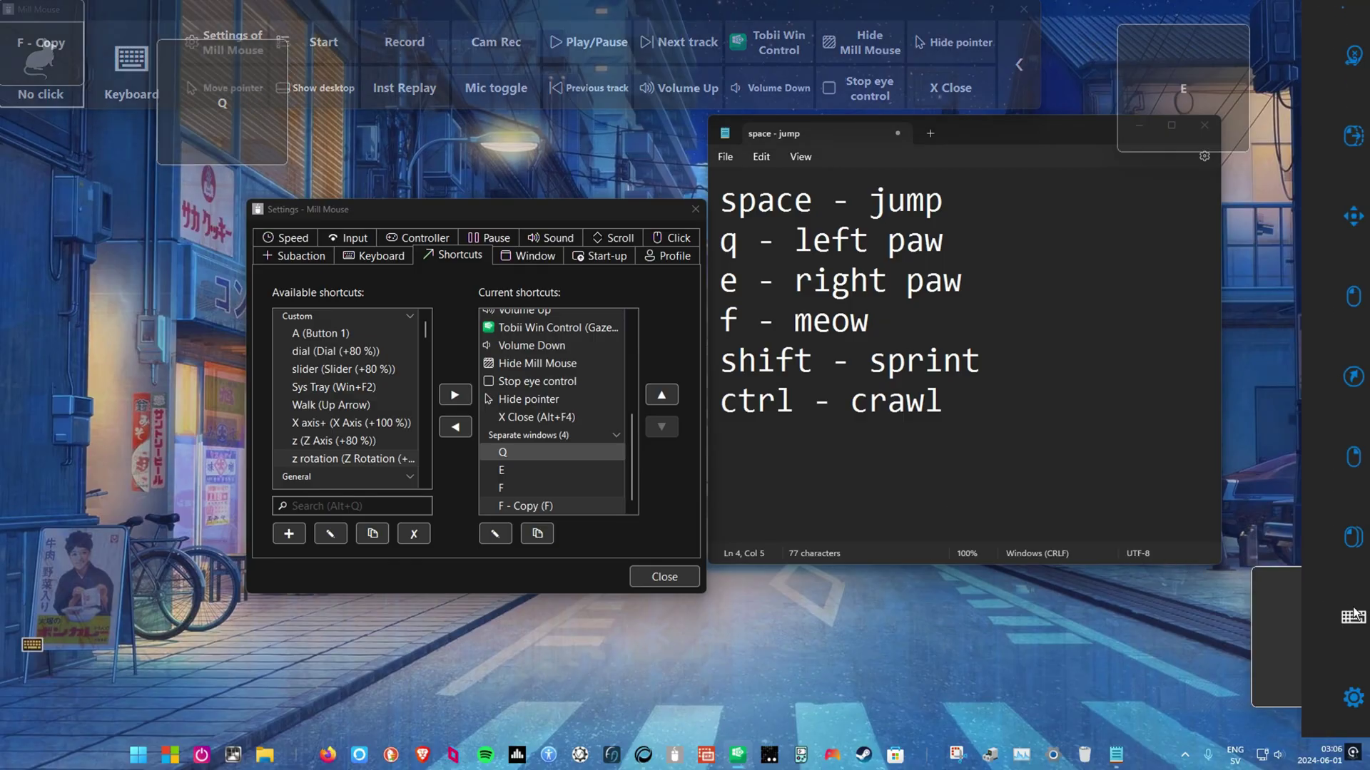
left_click(1353, 617)
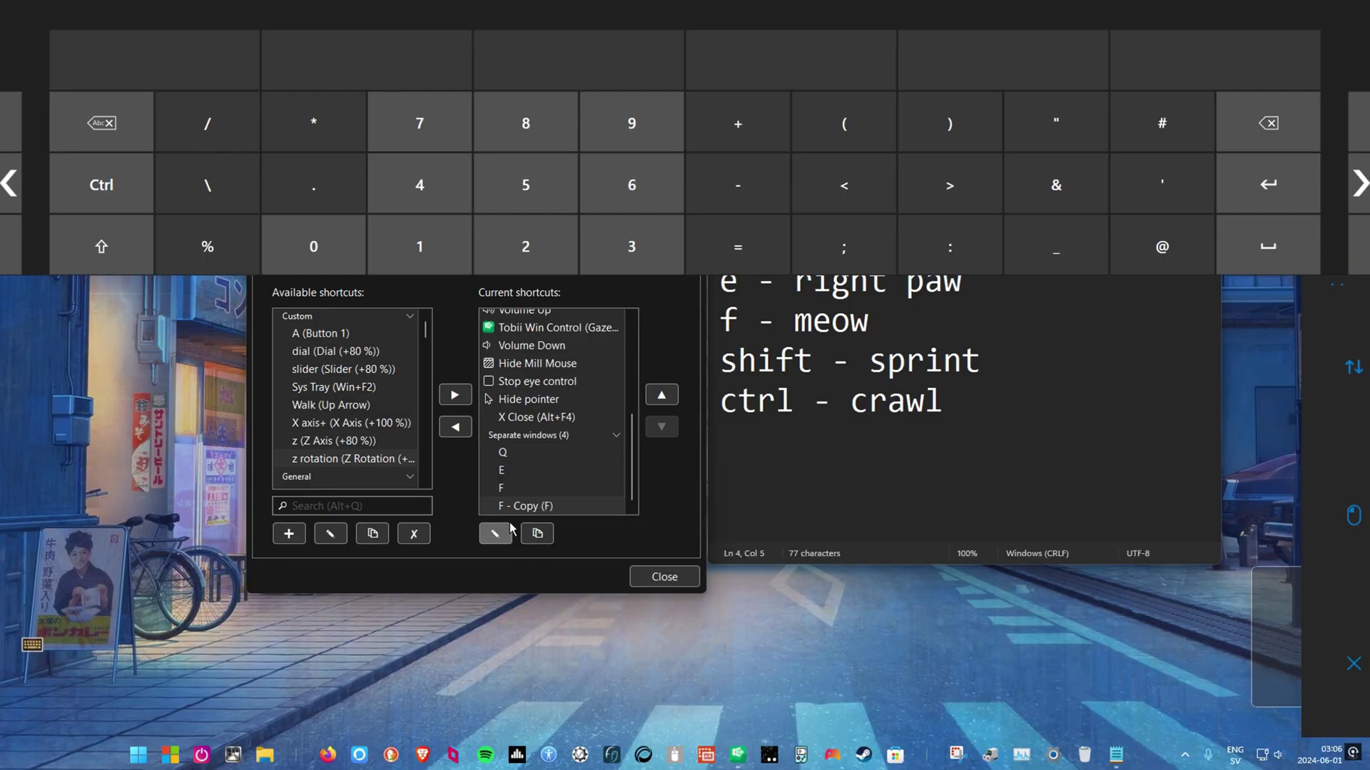
left_click(510, 531)
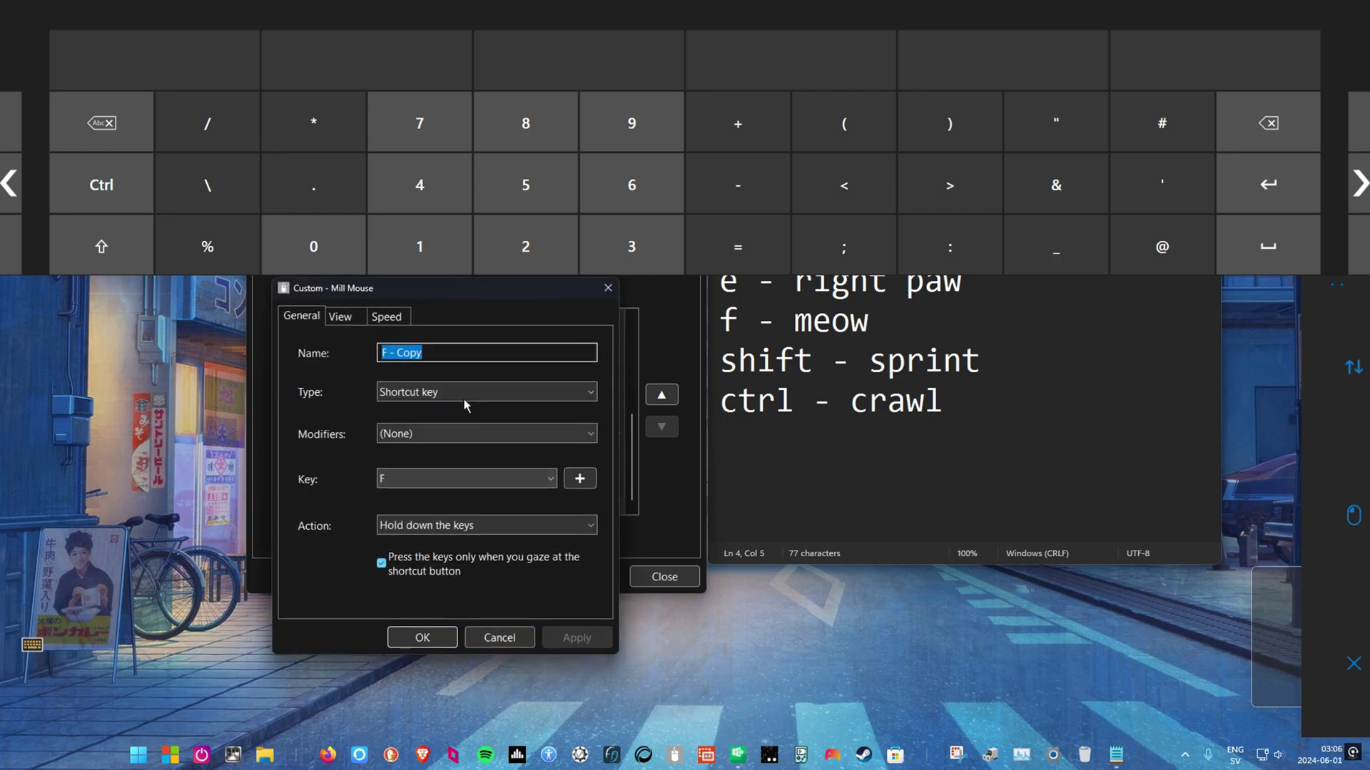
left_click(207, 124)
left_click(208, 185)
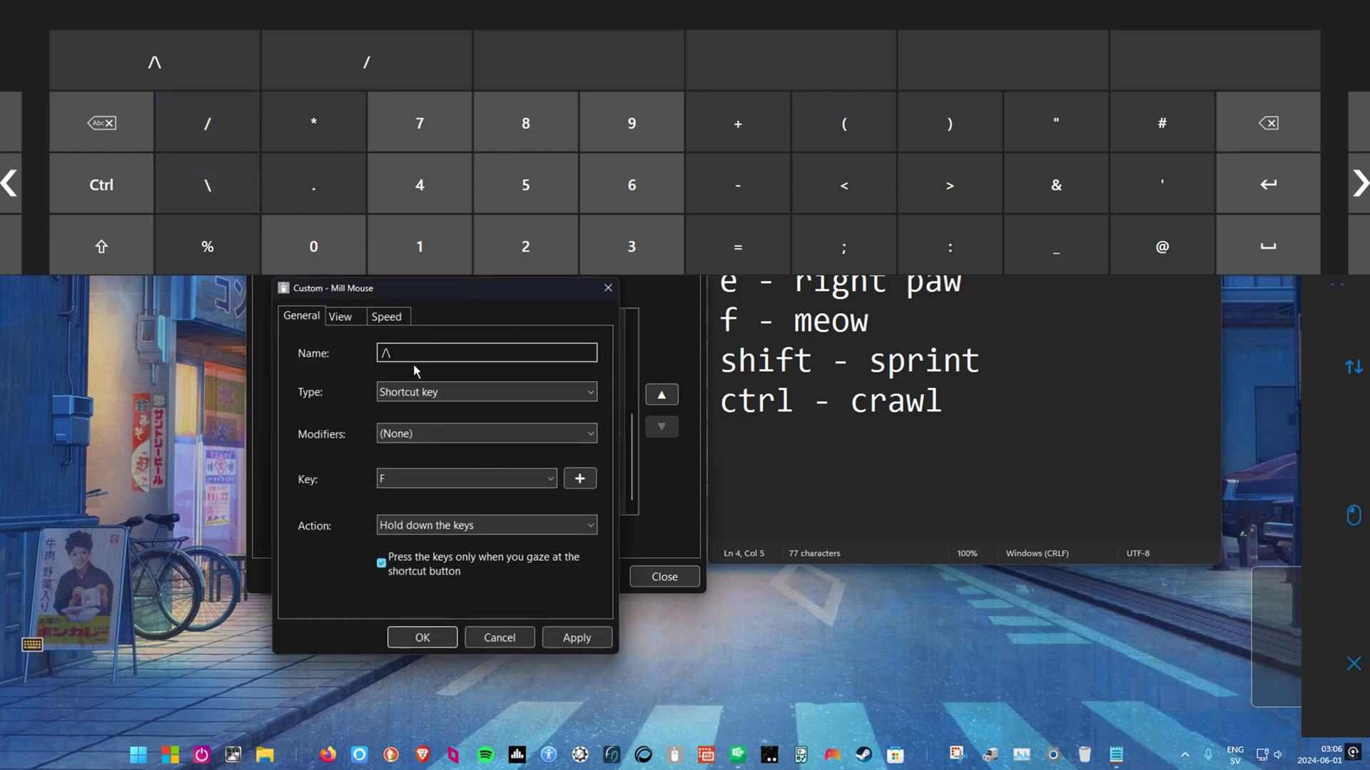
- Set the /\ shortcut's key to Up Arrow
left_click(417, 484)
key("f")
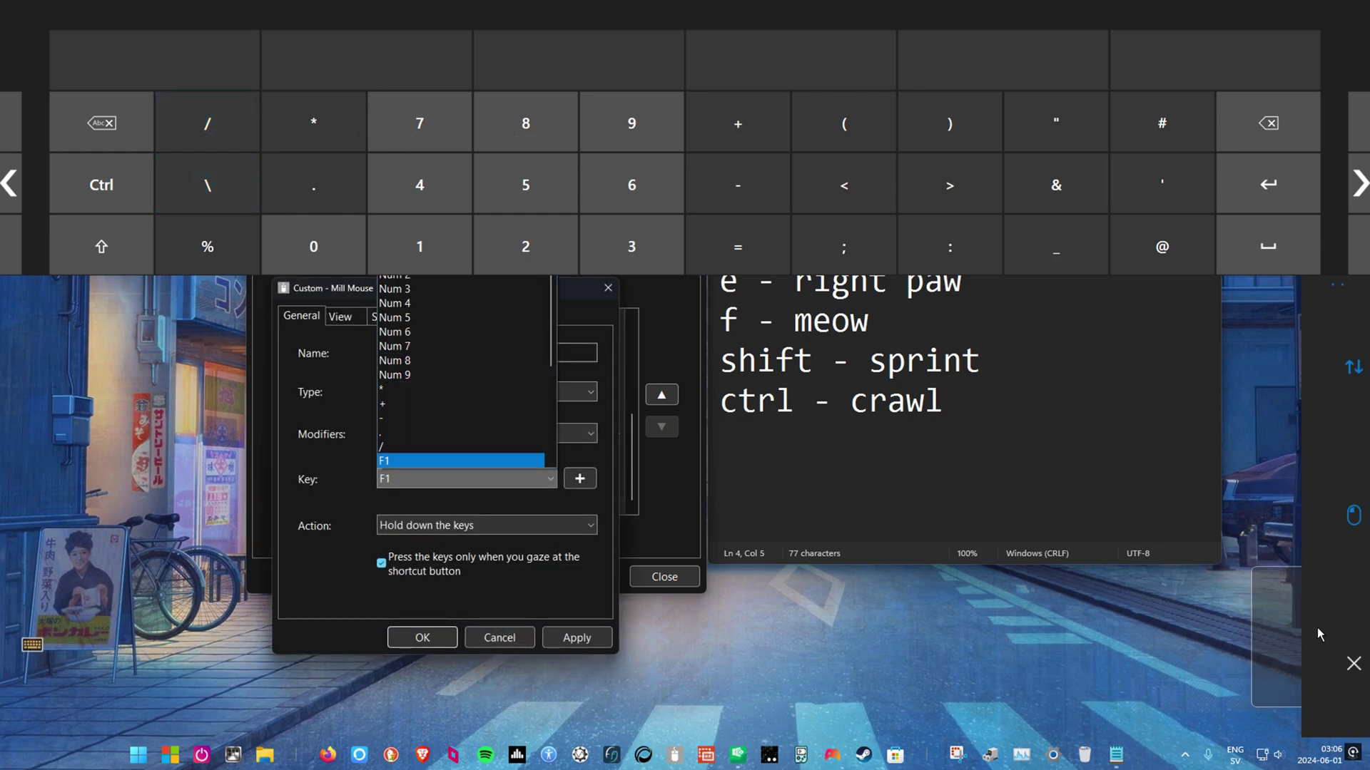
left_click(1353, 663)
scroll(480, 159, "up", 15)
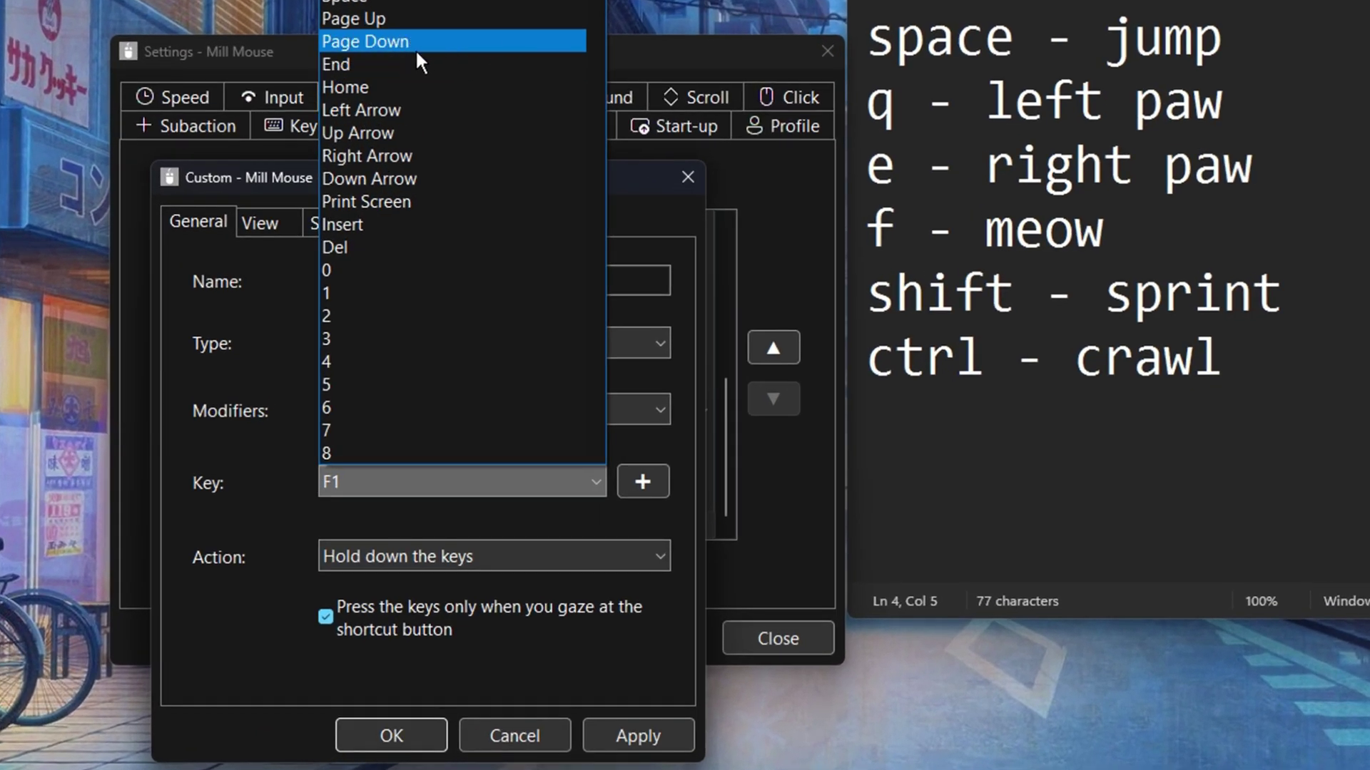
left_click(377, 132)
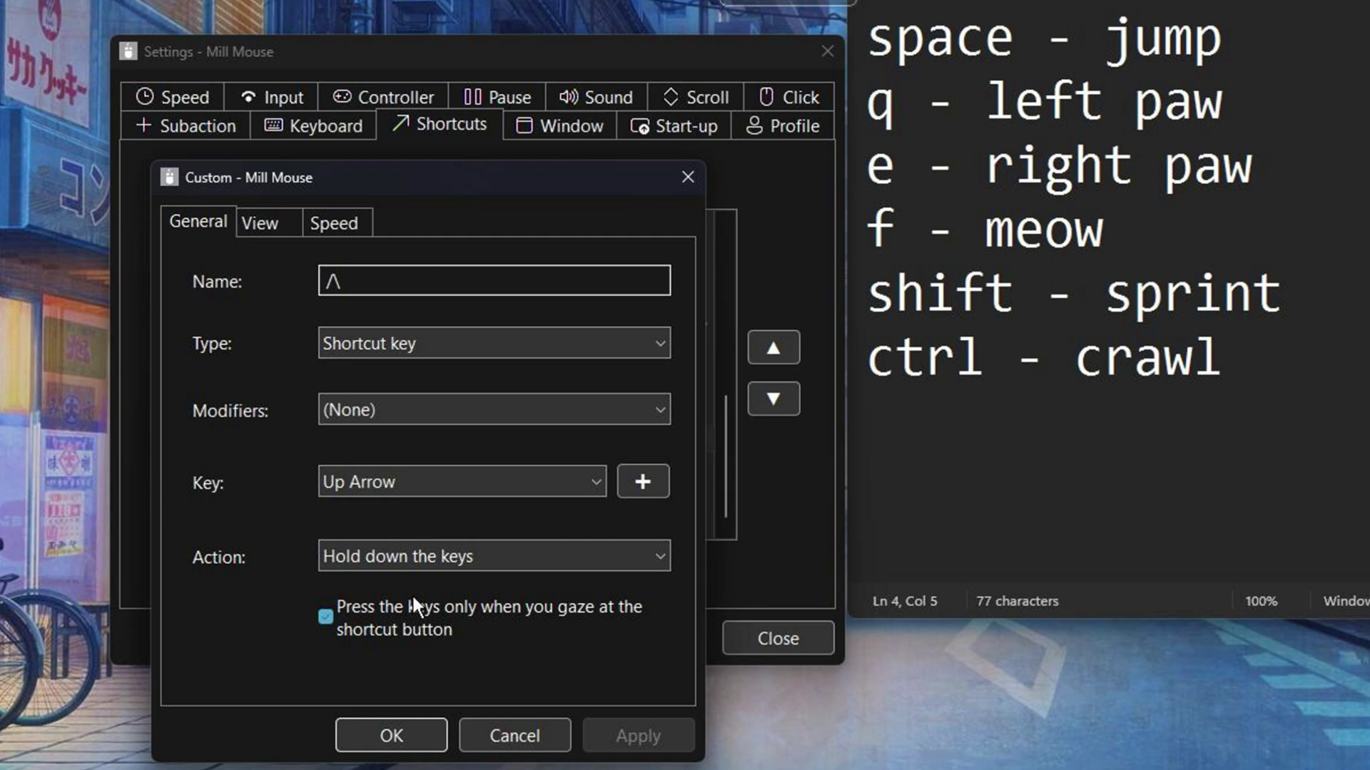
- Turn off pressing the keys only while gazing at the button for the /\ shortcut, apply it, and close its settings
left_click(413, 599)
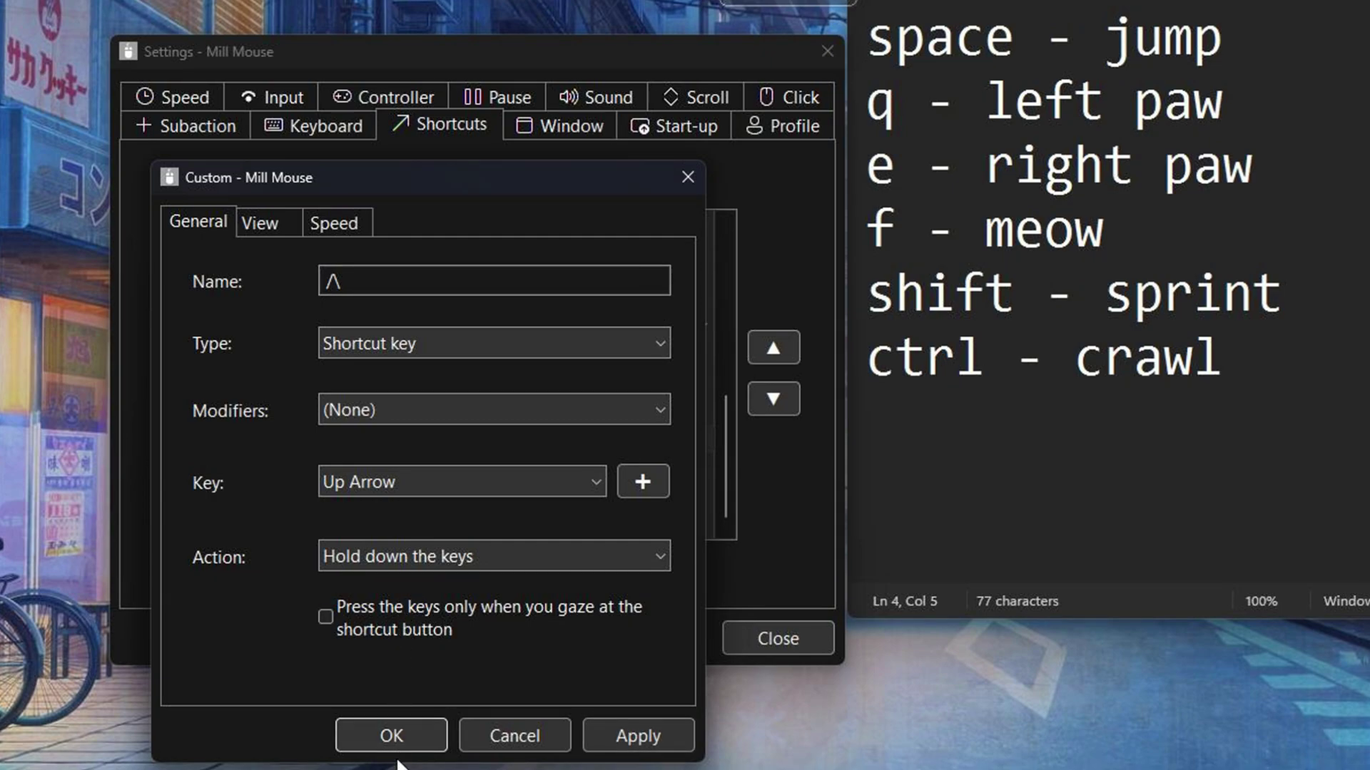
left_click(640, 726)
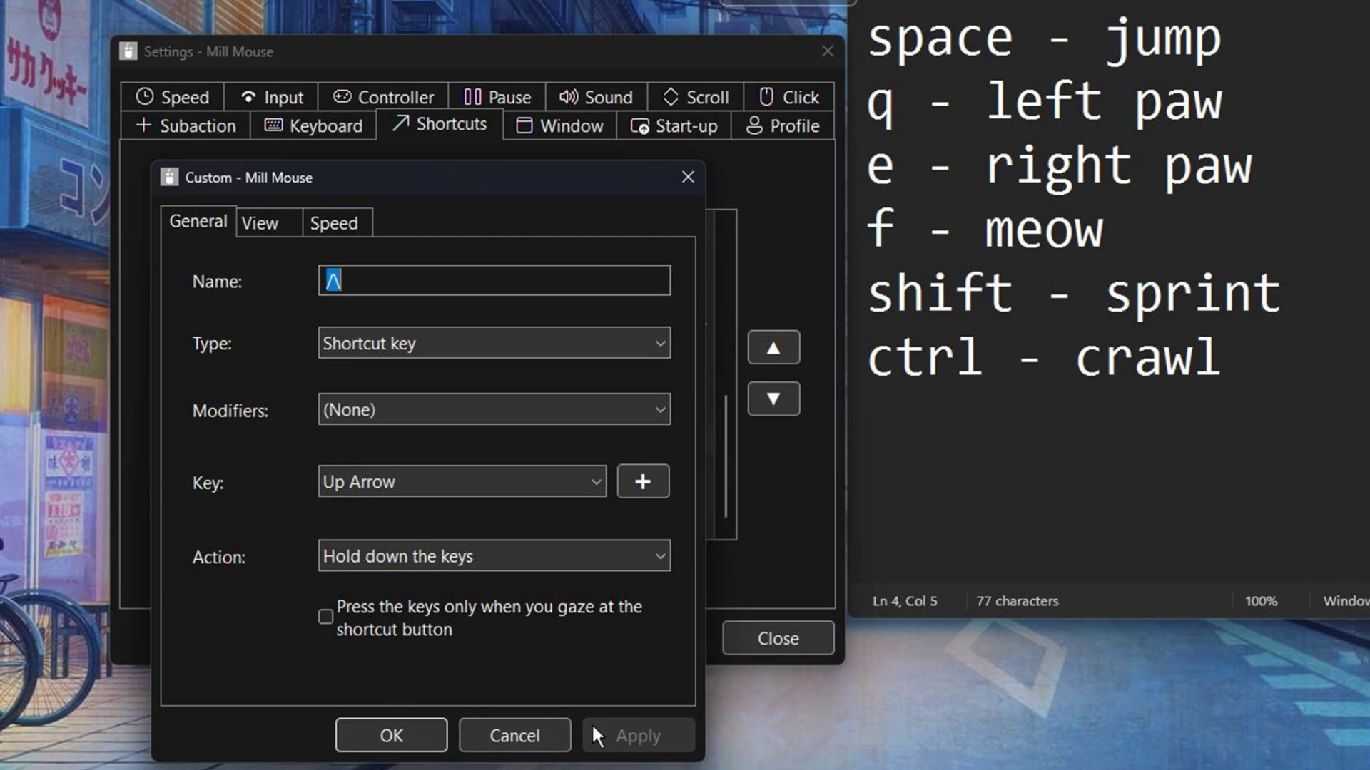
left_click(417, 726)
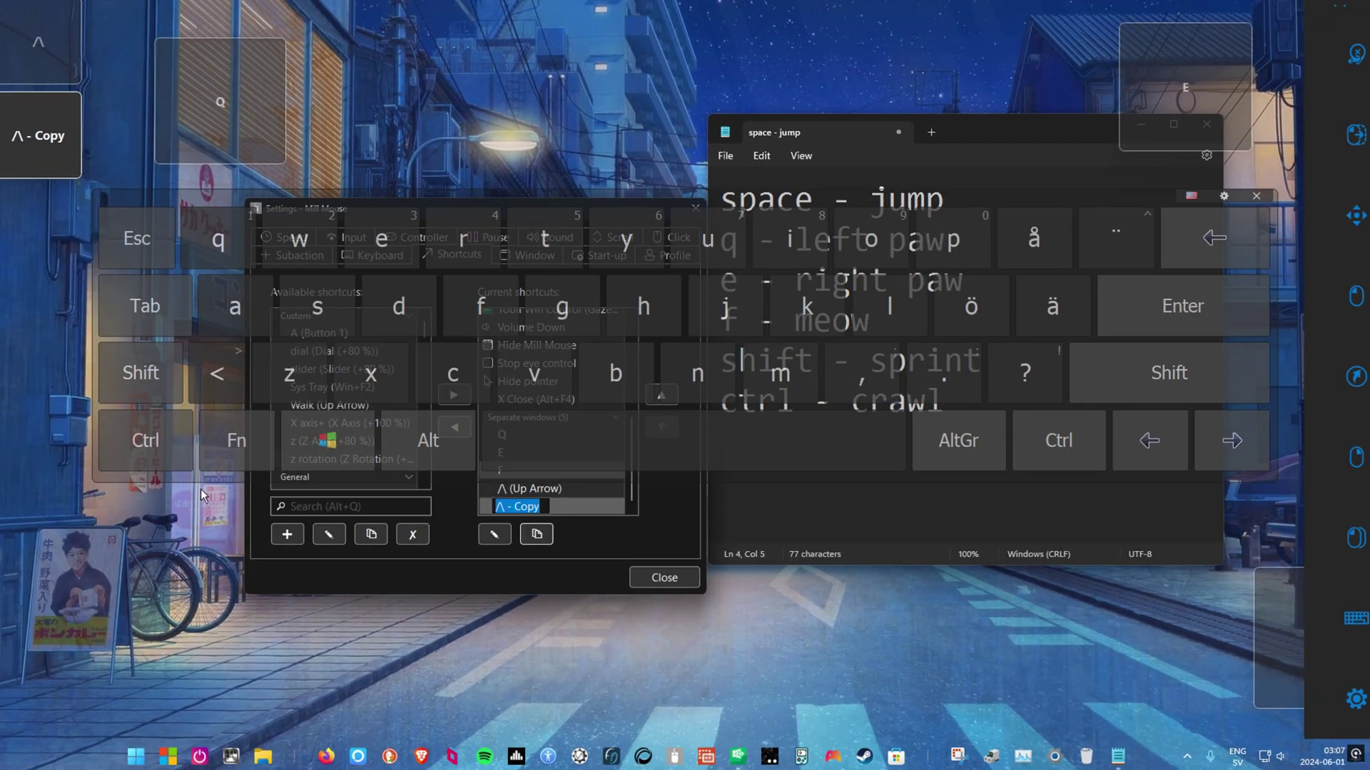
- Name the copy of the /\ shortcut <, set its key to Left Arrow, and save it
left_click(216, 373)
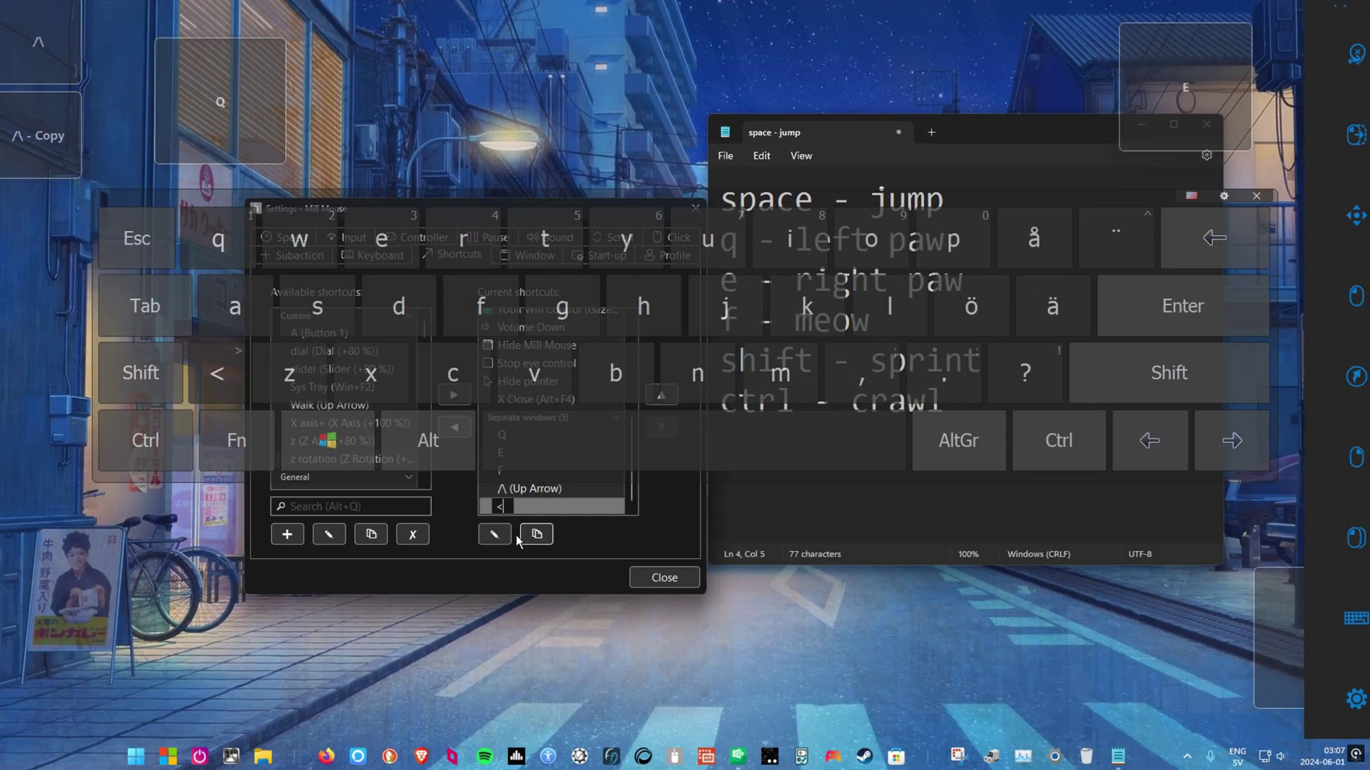
left_click(495, 534)
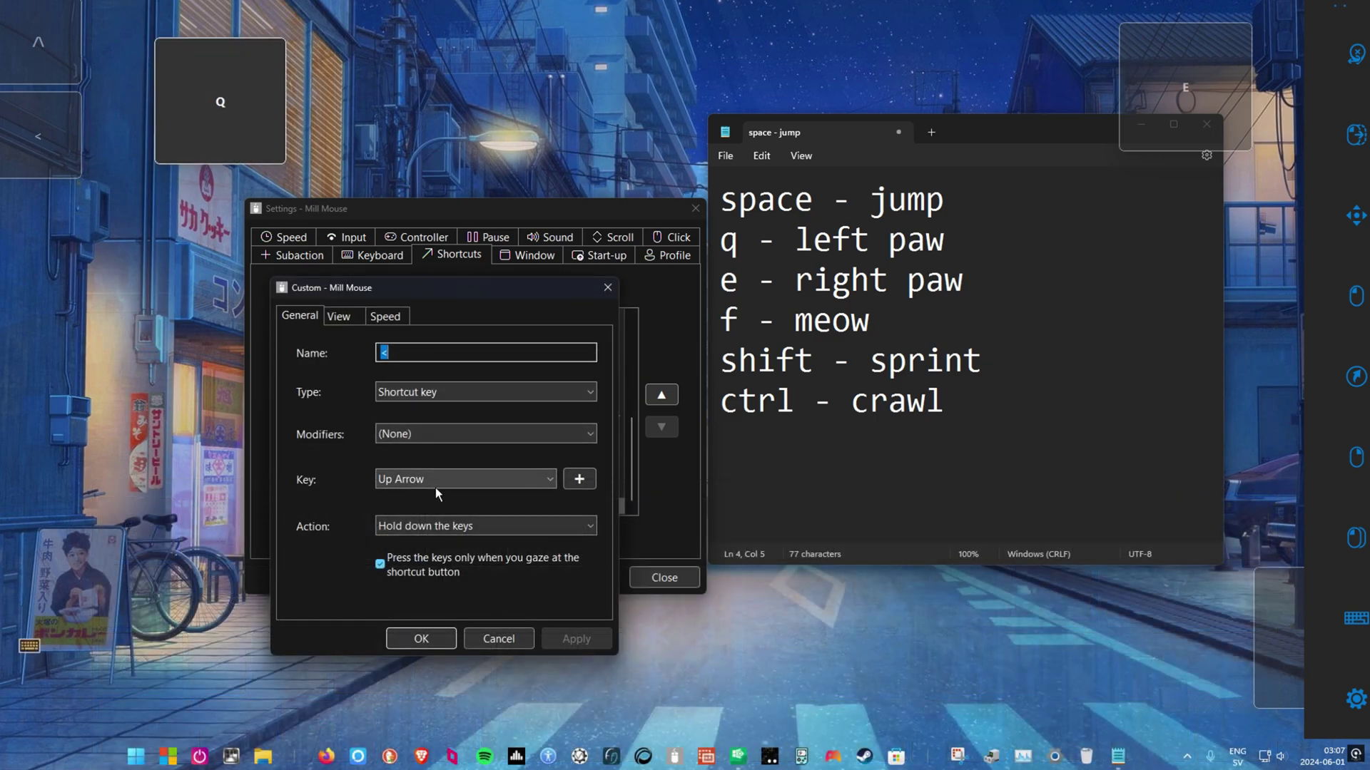
left_click(435, 479)
left_click(409, 73)
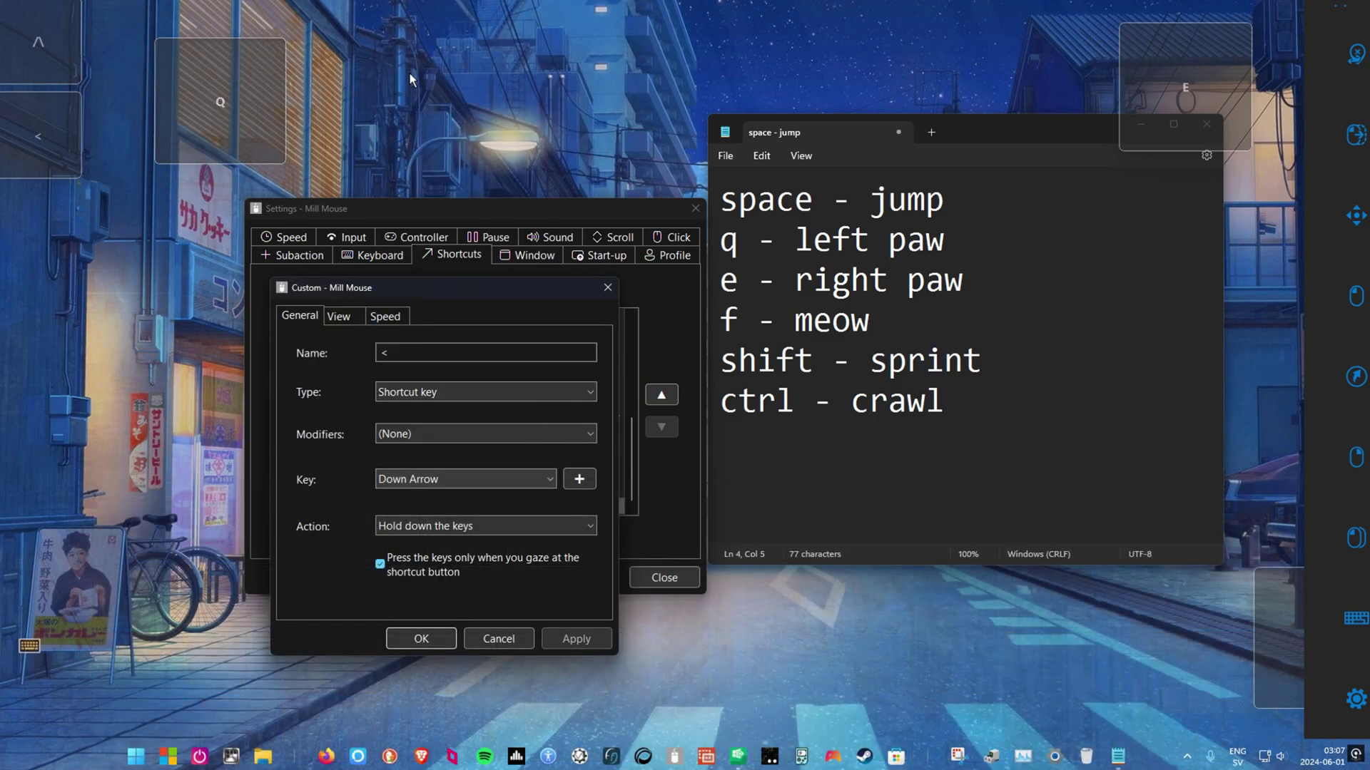
key("q")
left_click(435, 477)
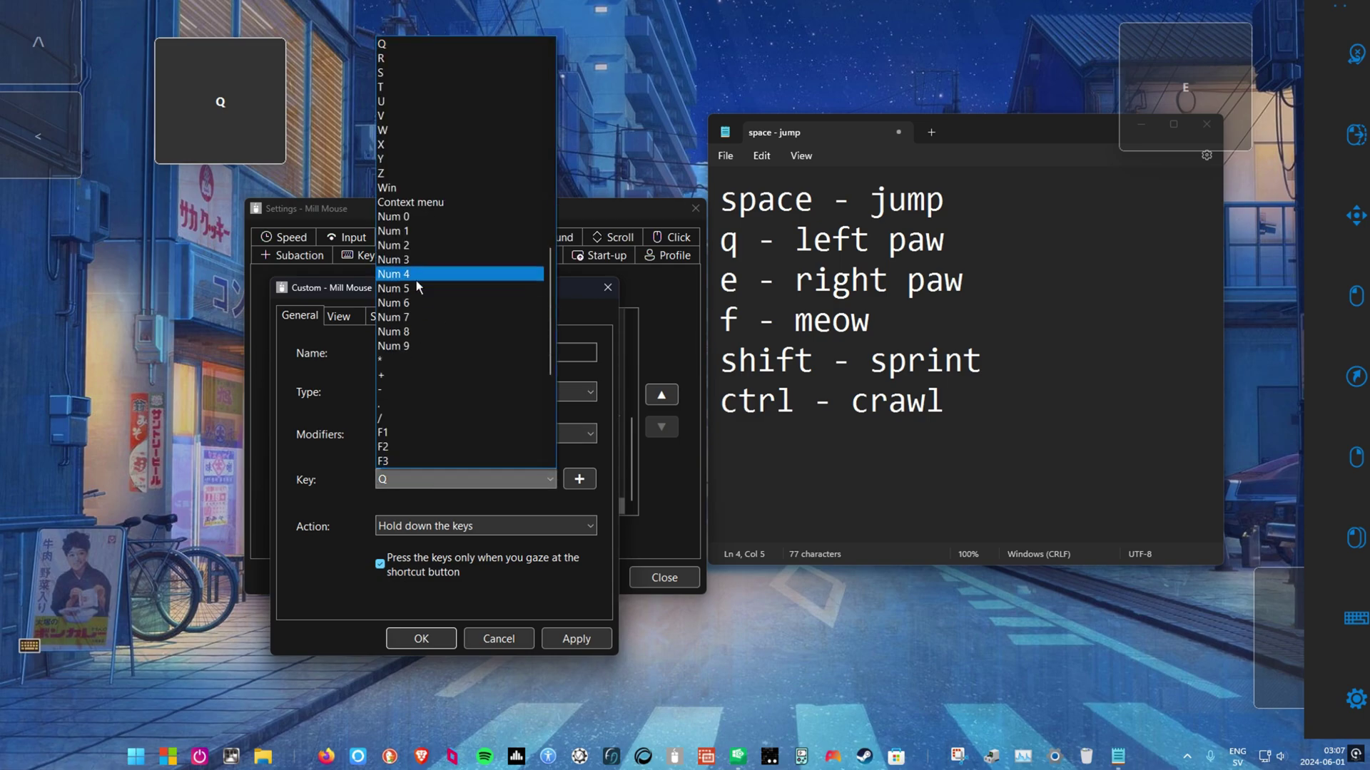
scroll(551, 129, "down", 6)
scroll(553, 128, "up", 10)
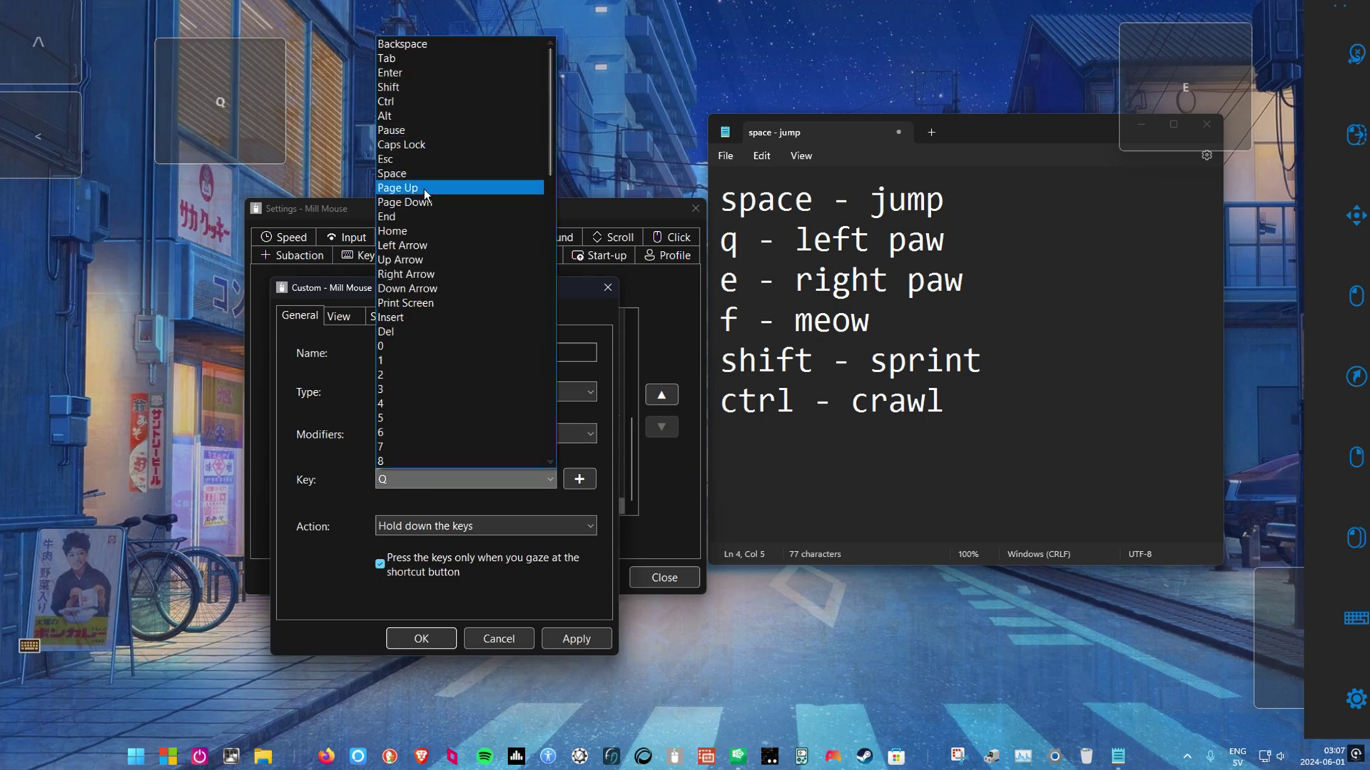
left_click(409, 248)
left_click(572, 639)
left_click(411, 639)
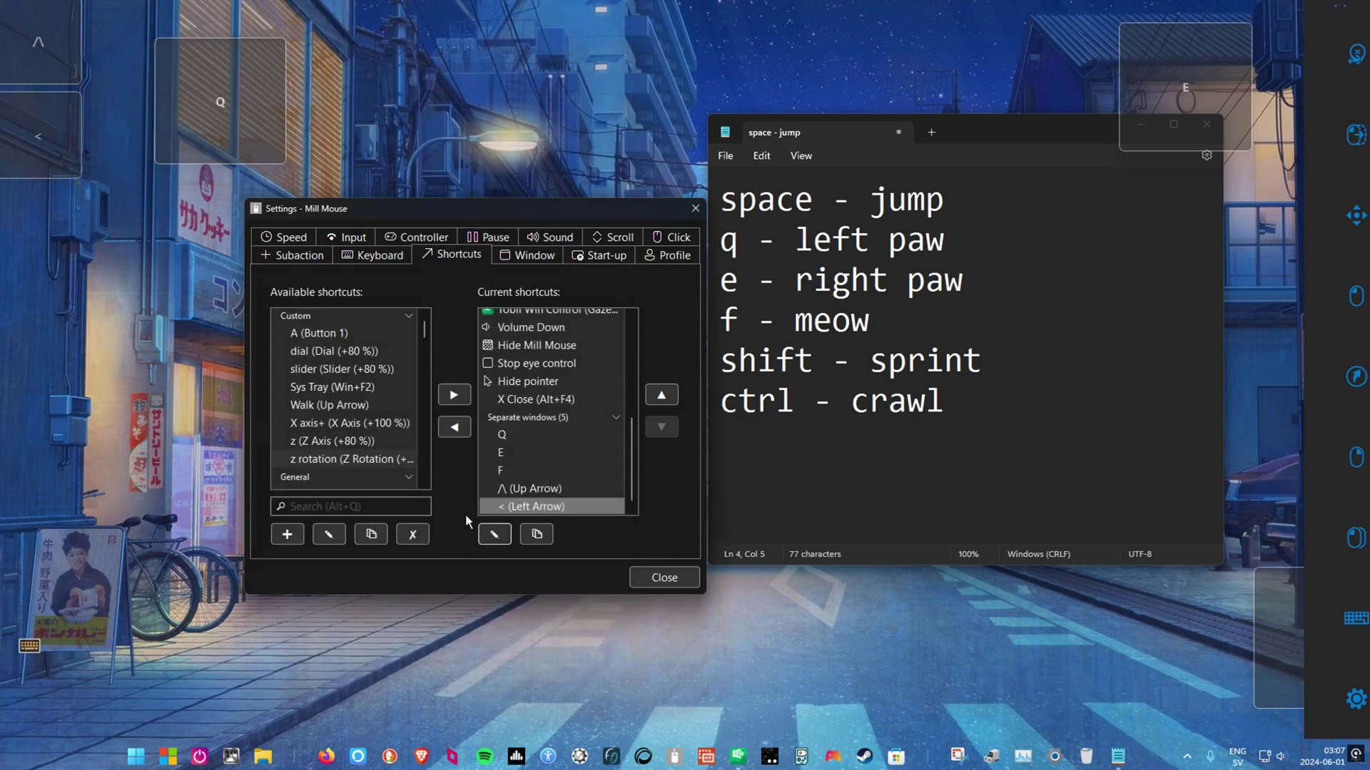
- Duplicate the < shortcut in the separate windows and rename the copy >
left_click(540, 532)
left_click(412, 535)
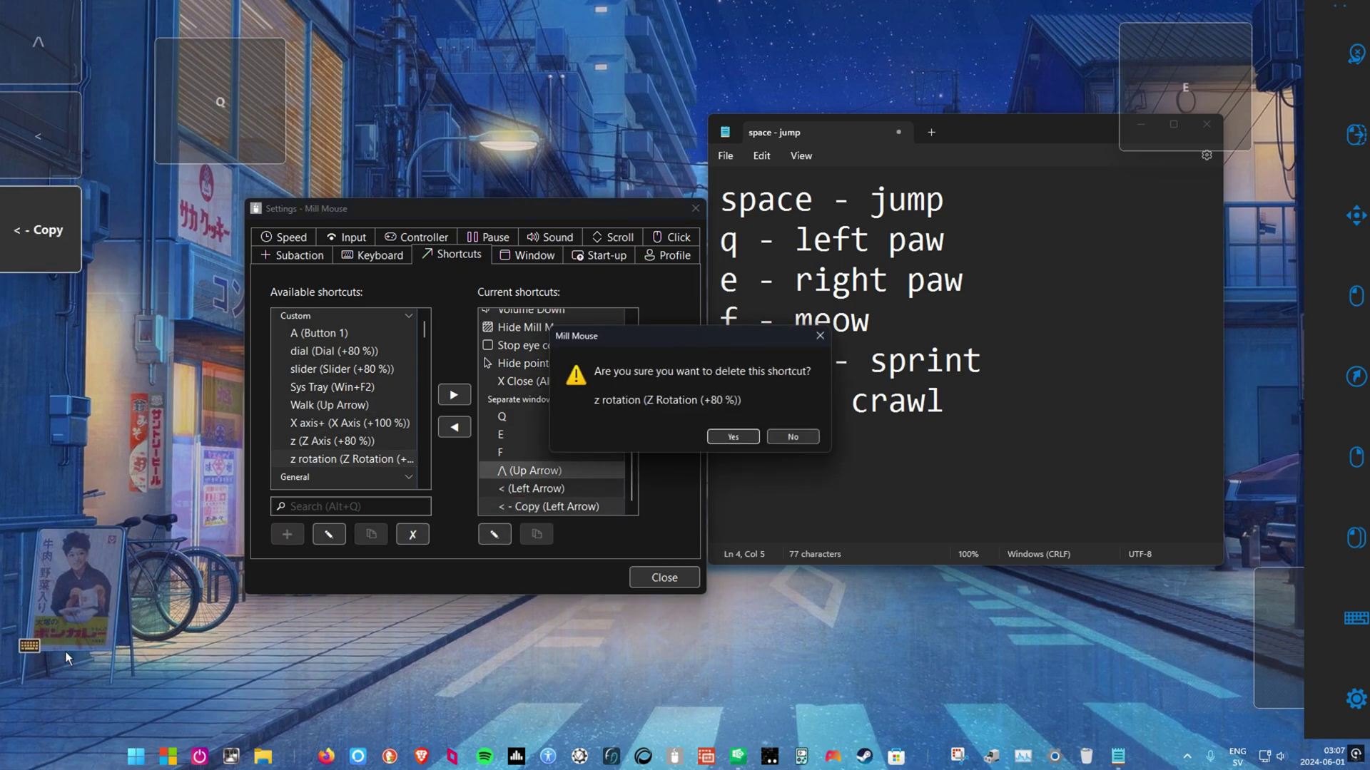
left_click(792, 437)
left_click(493, 534)
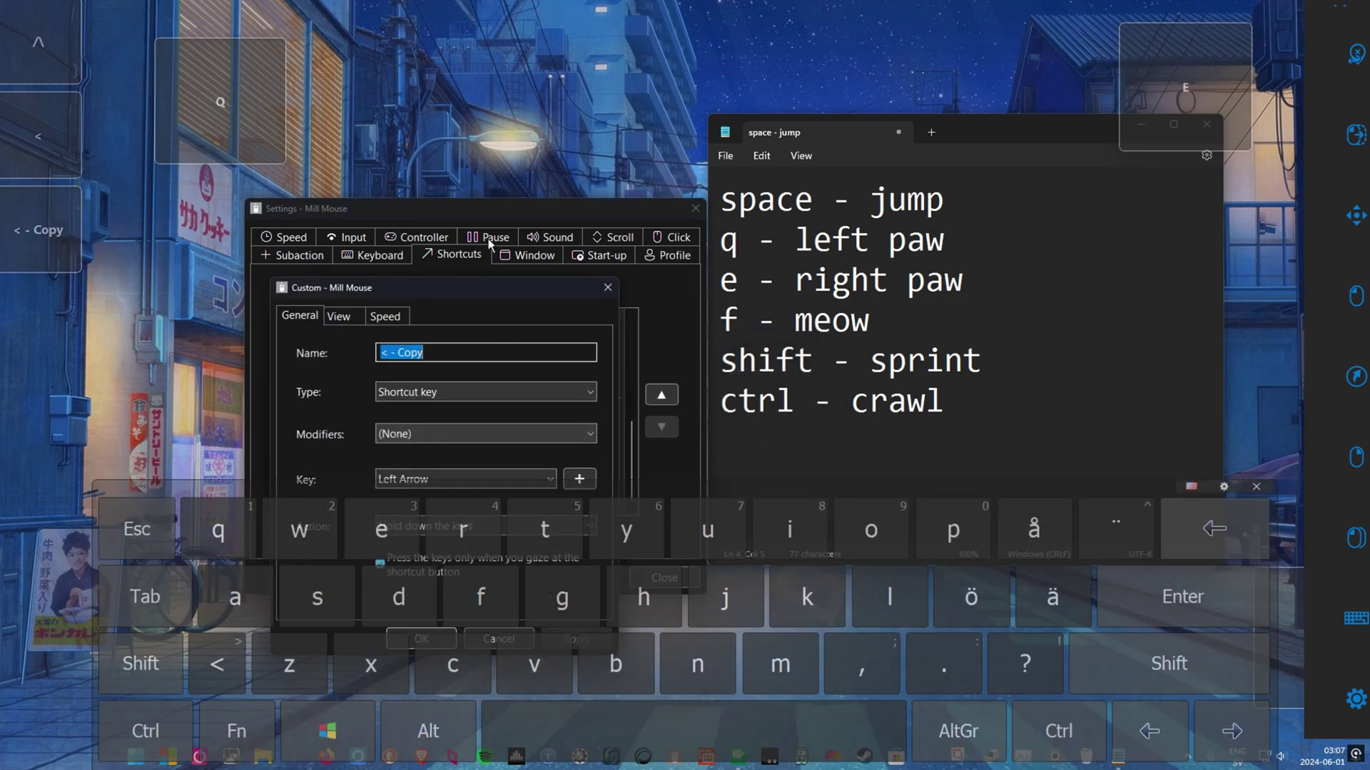
type(">")
key("ctrl+a")
type(">")
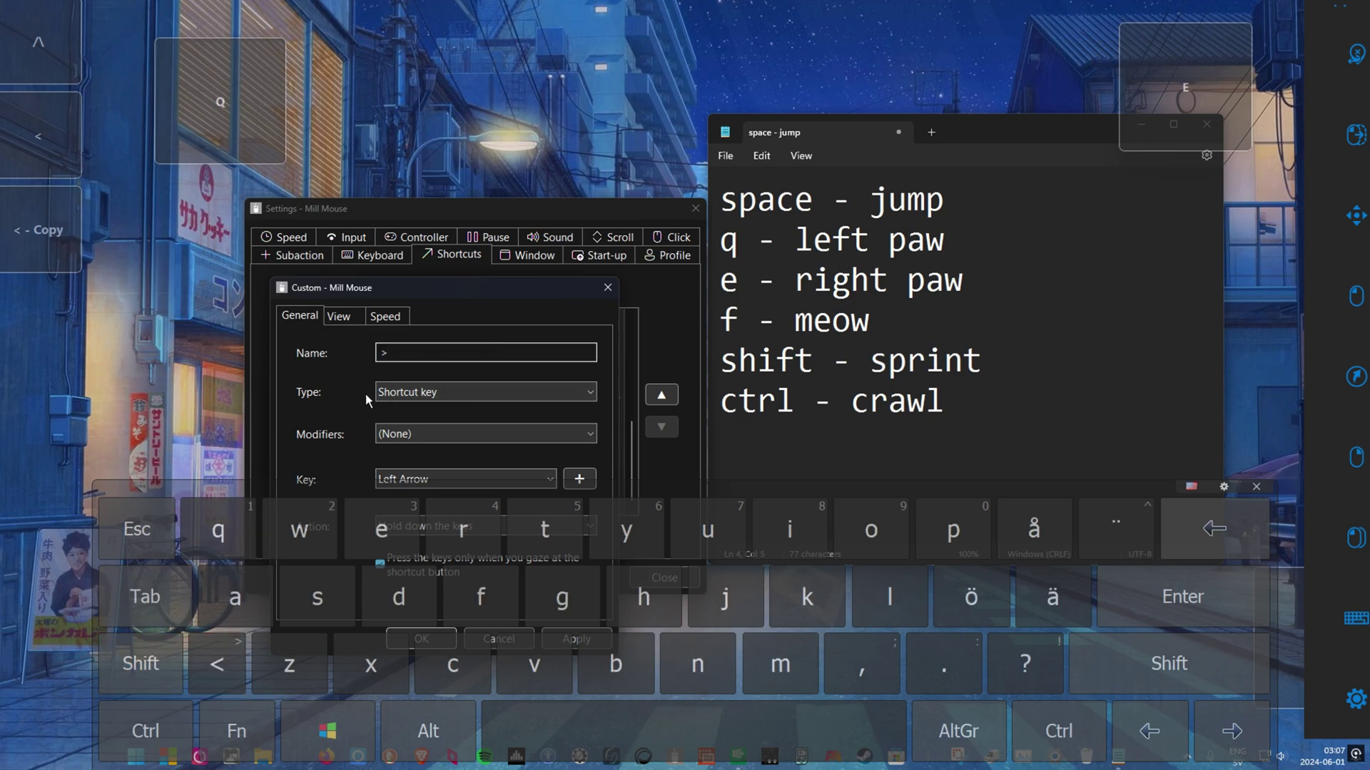
- Set the > shortcut's key to Right Arrow, apply the change, and save the shortcut
left_click(470, 484)
left_click(423, 87)
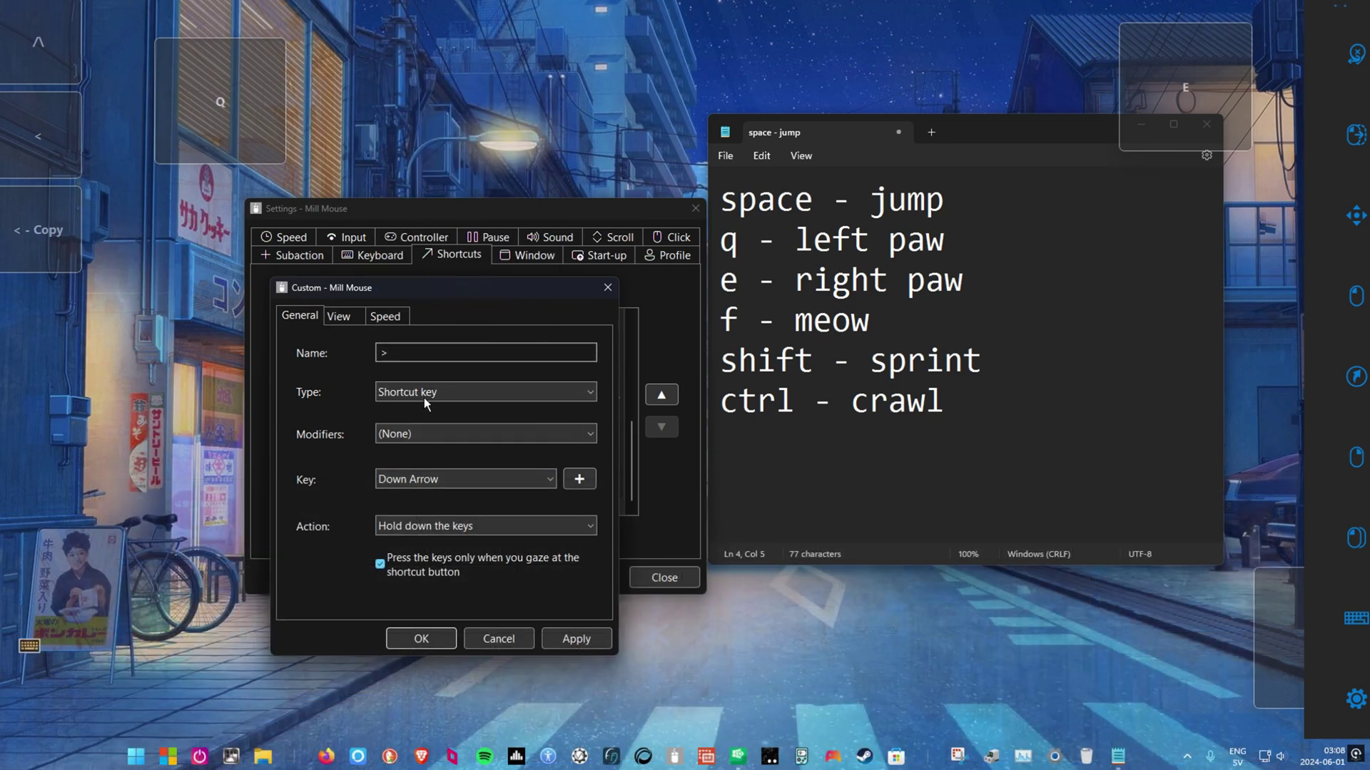
left_click(428, 478)
scroll(531, 89, "up", 5)
left_click(528, 87)
left_click(463, 479)
left_click(431, 219)
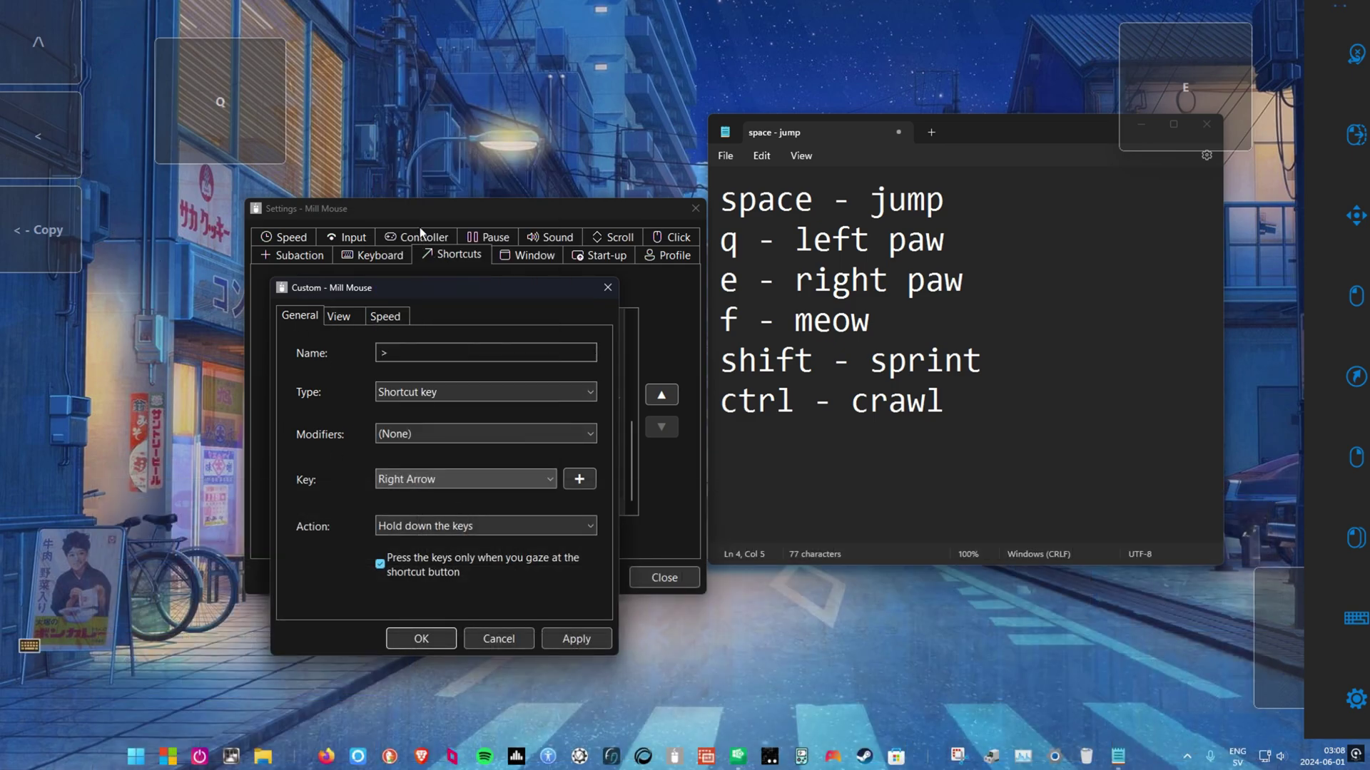
left_click(577, 638)
left_click(421, 638)
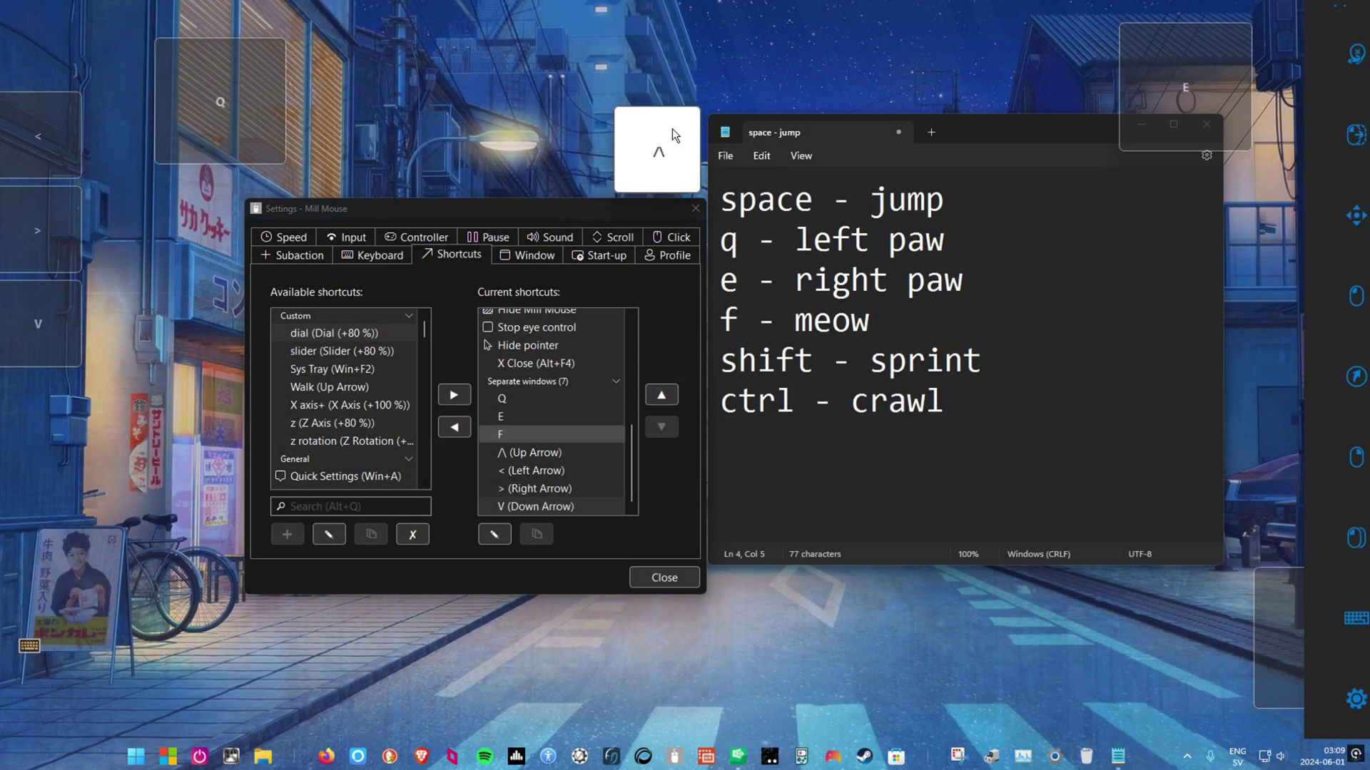
- Check the key, action and gaze-only option in the /\ shortcut's settings
left_click(527, 452)
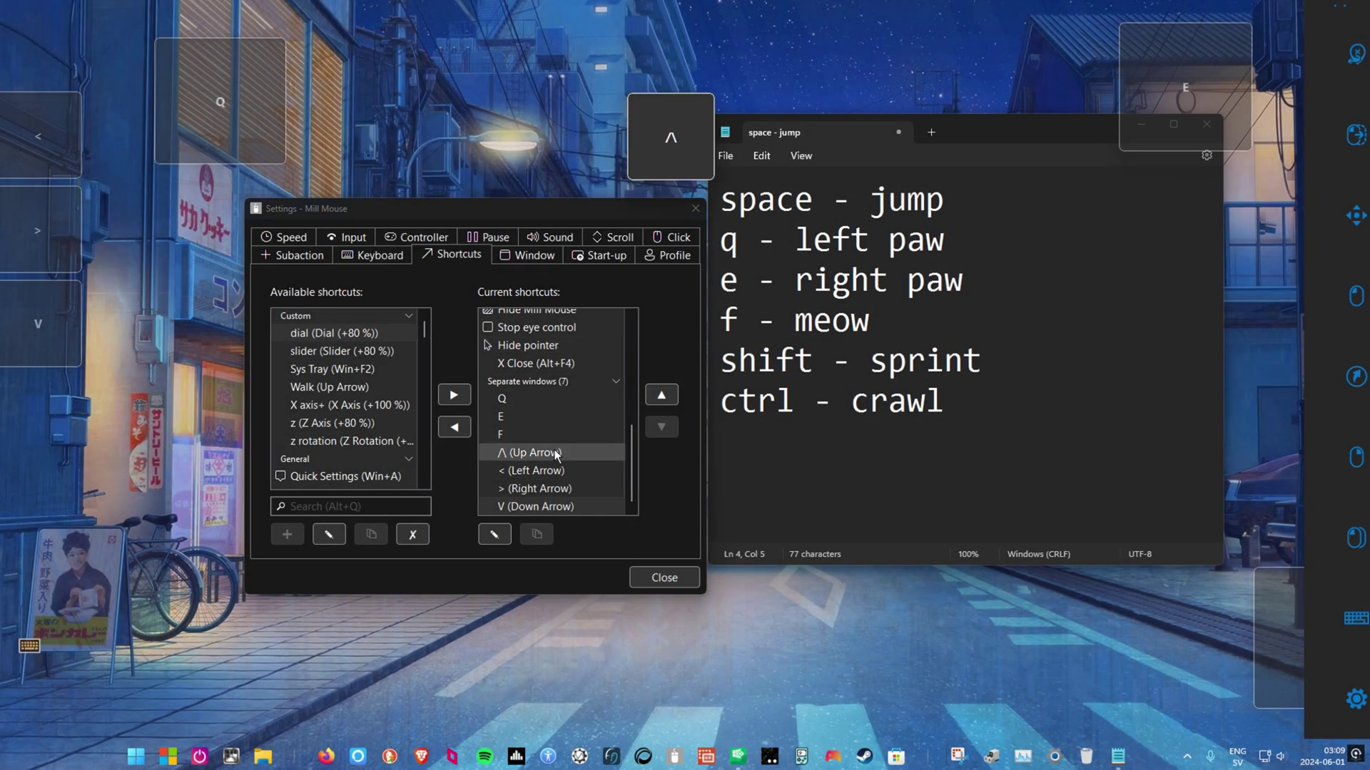
left_click(502, 537)
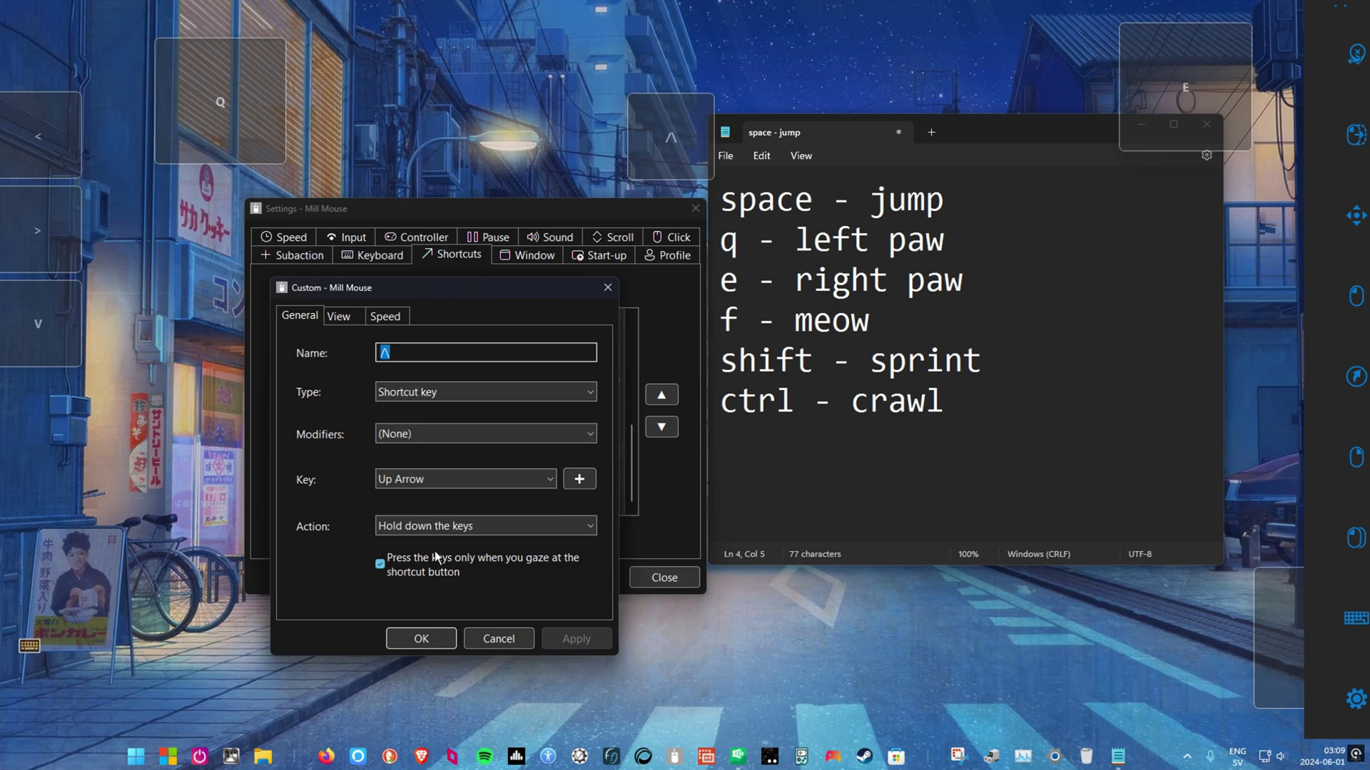
key("Return")
- Enlarge the /\ button at the desktop's upper centre and place an enlarged < button left of centre, moving the settings window aside
left_click_drag(797, 118, 787, 117)
left_click(691, 153)
left_click_drag(46, 133, 357, 284)
left_click(387, 370)
left_click(380, 313)
left_click_drag(307, 209, 462, 428)
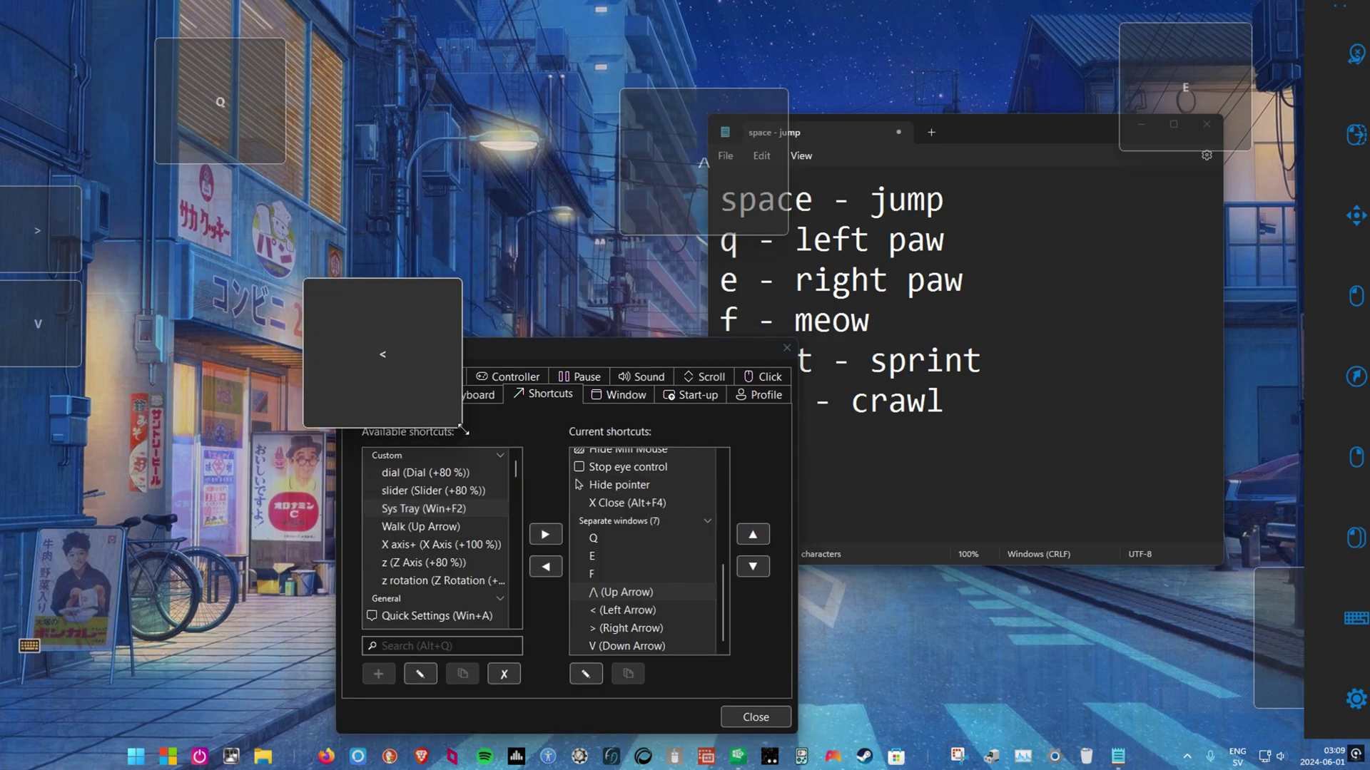
- Enlarge the > button and place it right of centre, then move the V button to the lower centre of the desktop
left_click_drag(70, 226, 359, 334)
left_click_drag(443, 308, 461, 313)
left_click_drag(400, 359, 399, 426)
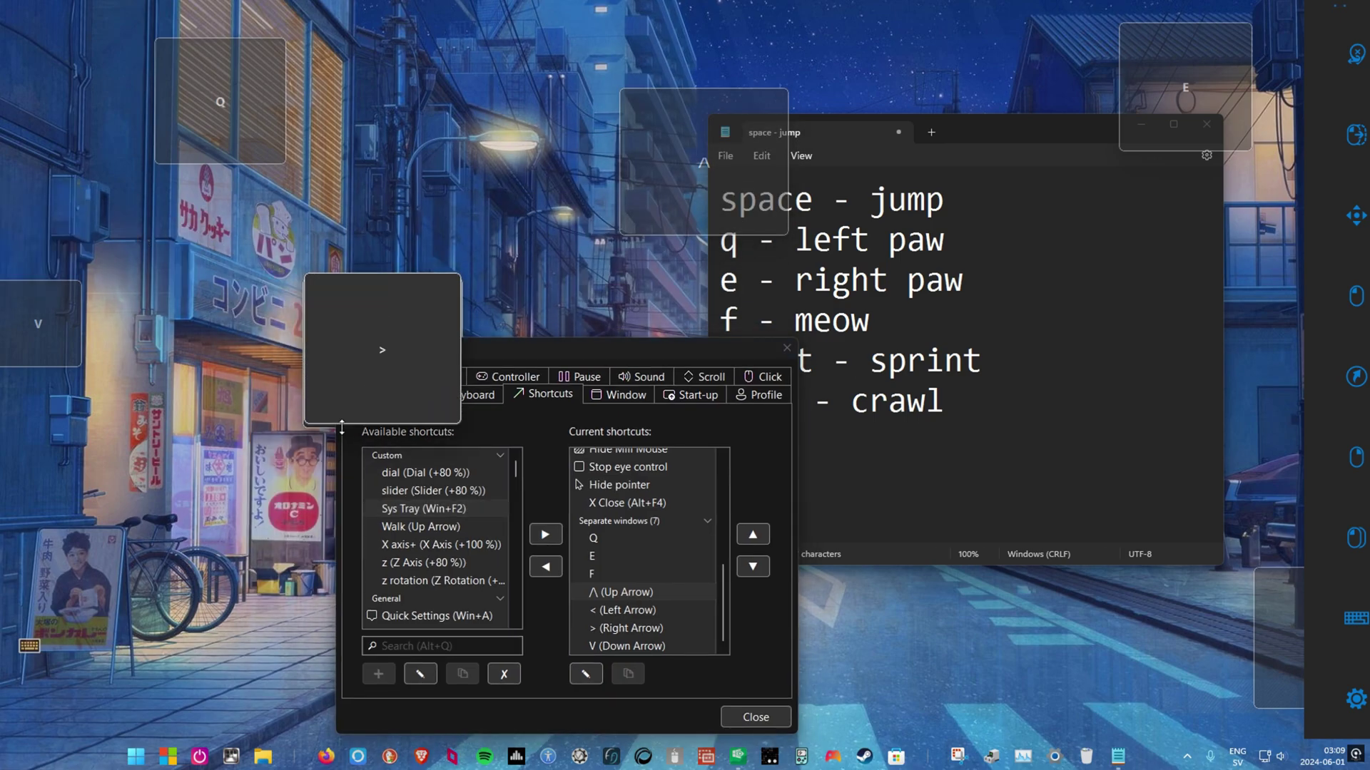
left_click_drag(352, 304, 995, 321)
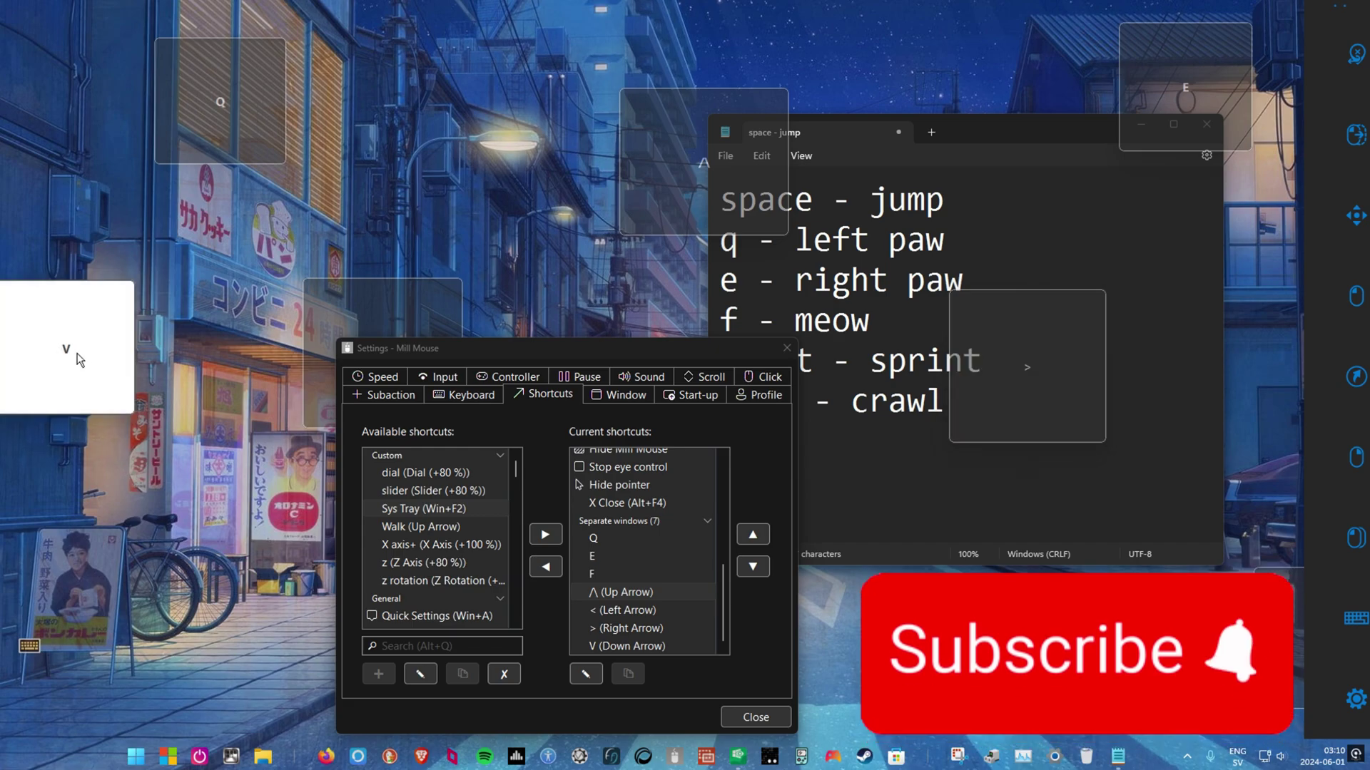
left_click_drag(79, 364, 778, 728)
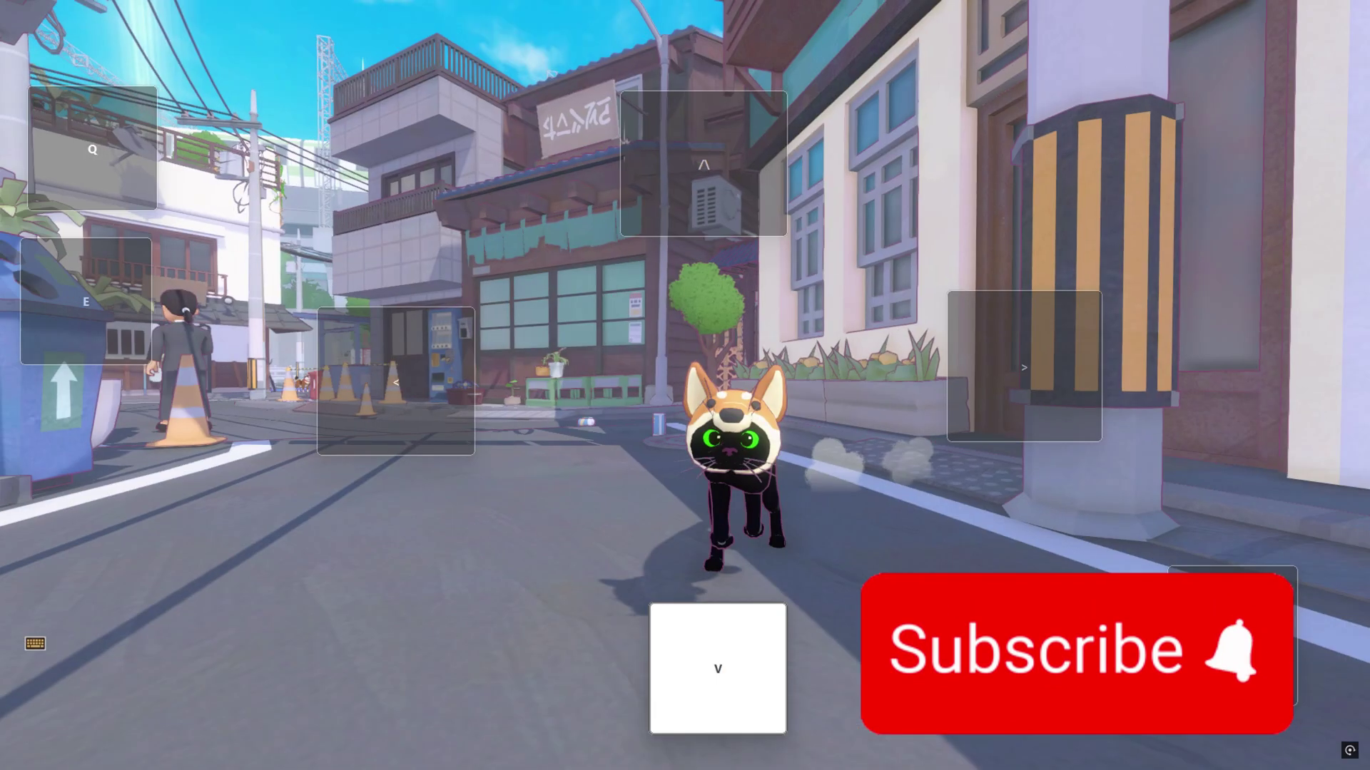
- Switch to the cat game and steer the cat right and then left with the gaze arrow buttons
key("Right")
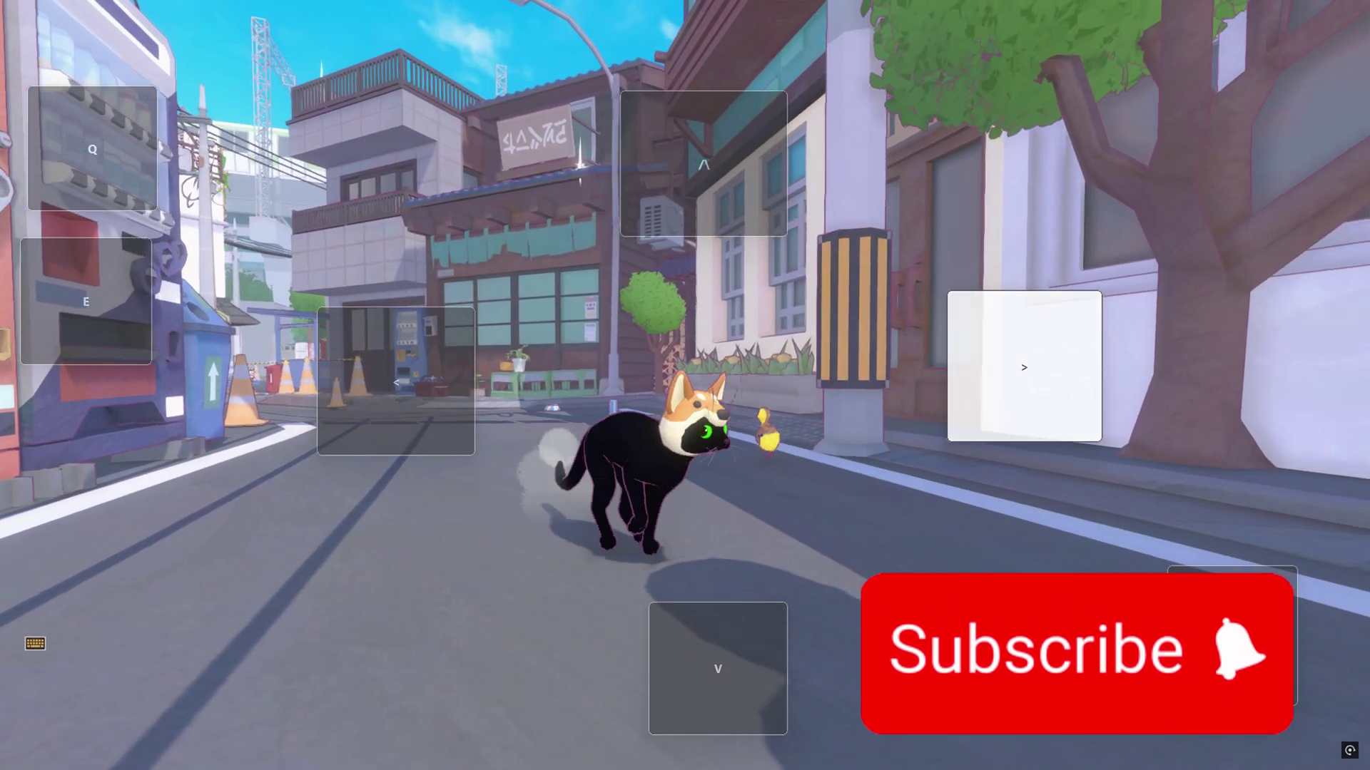
key("Left")
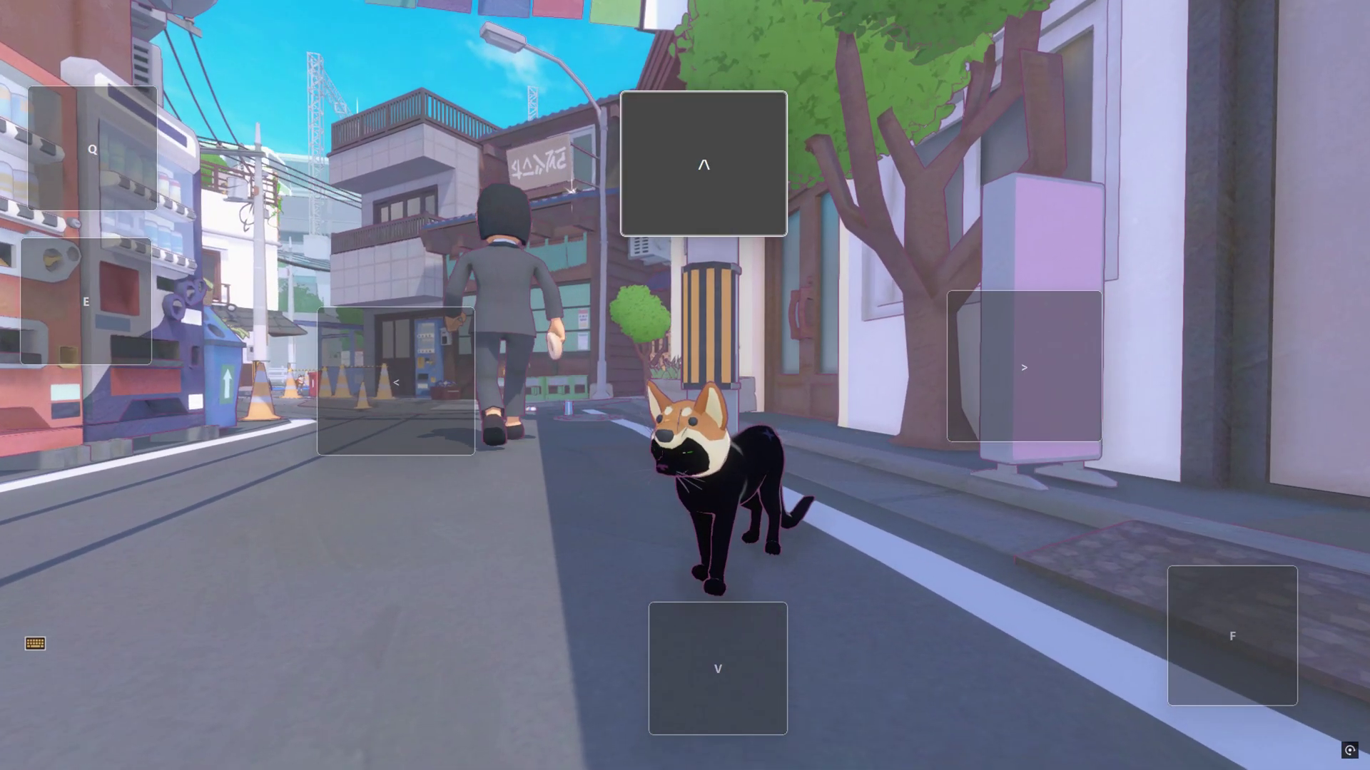